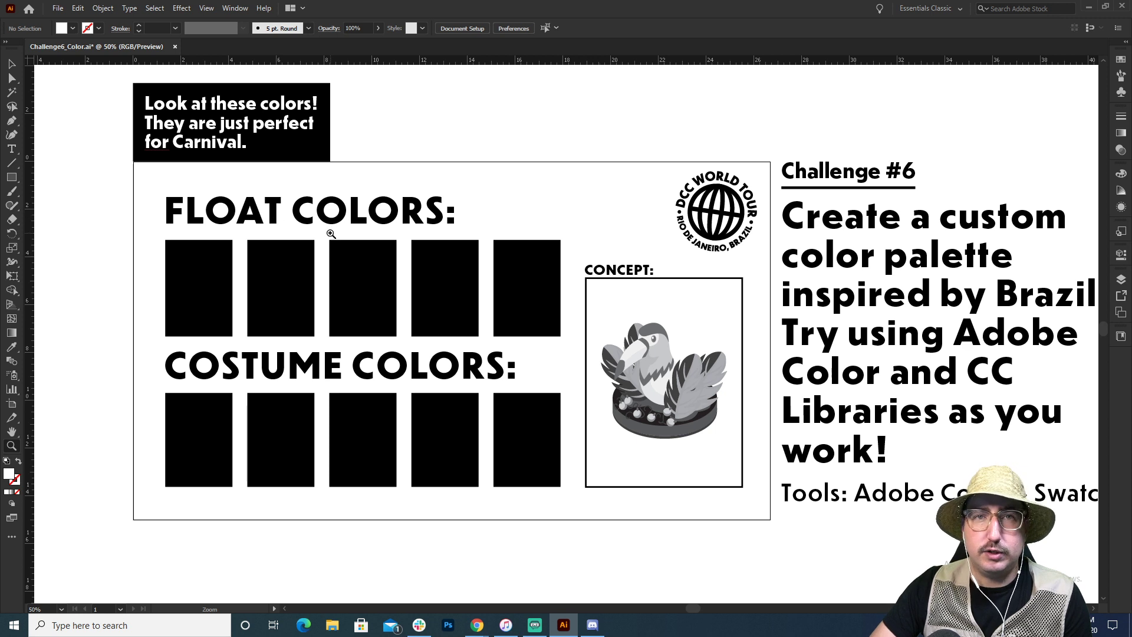
# - Select the first black rectangle under FLOAT COLORS and open the swatches and Adobe Color Themes
pyautogui.press('v')
pyautogui.click(197, 277)
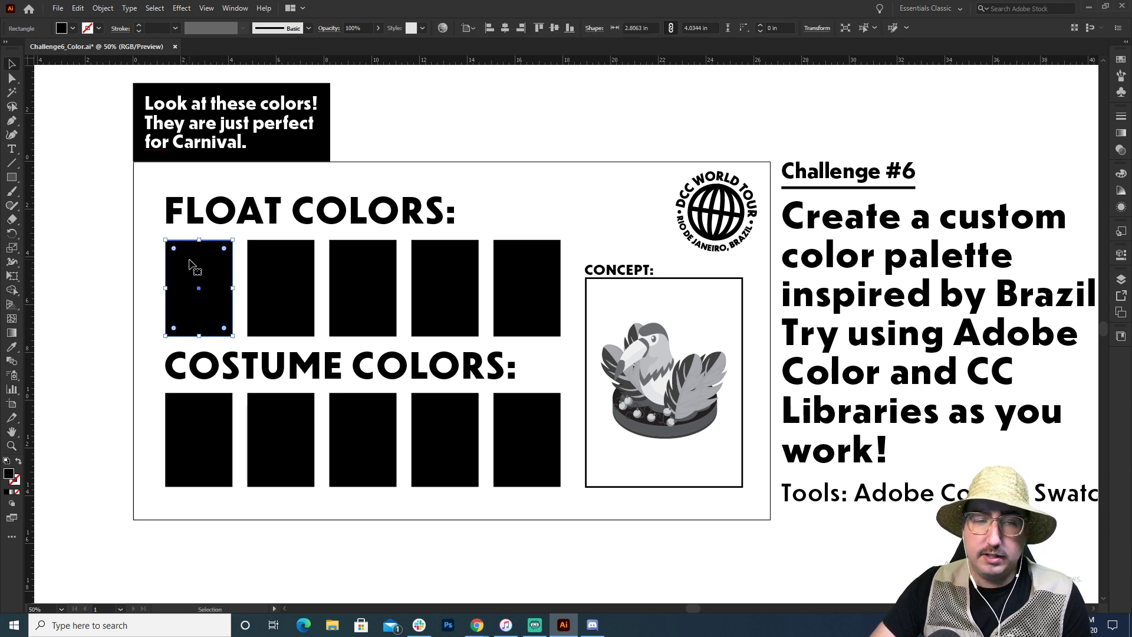
pyautogui.doubleClick(9, 476)
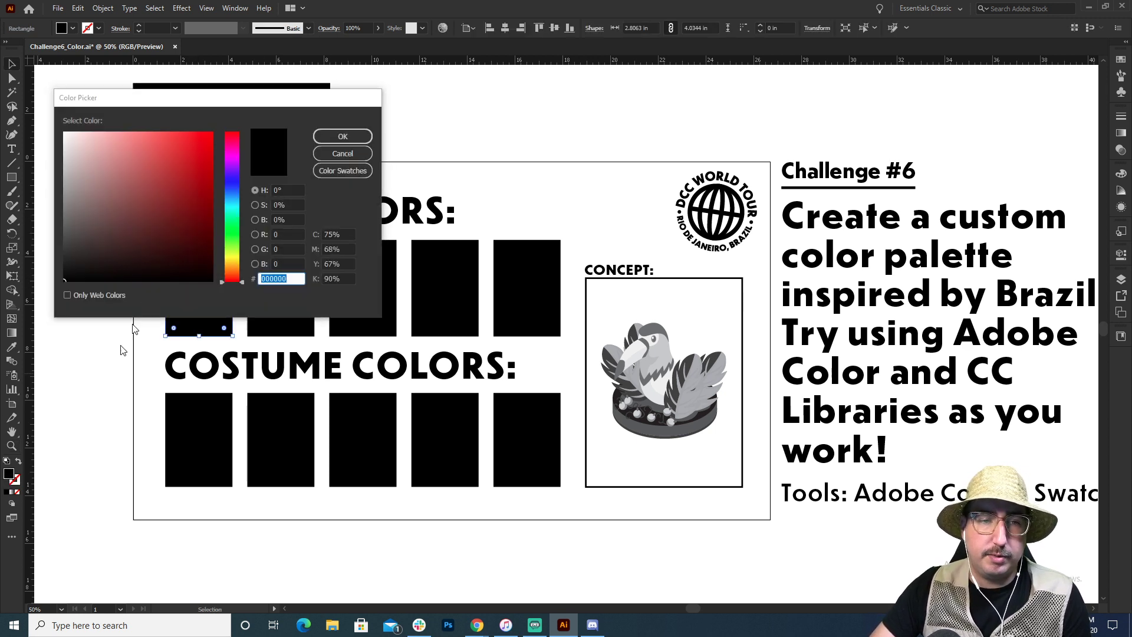
pyautogui.click(345, 155)
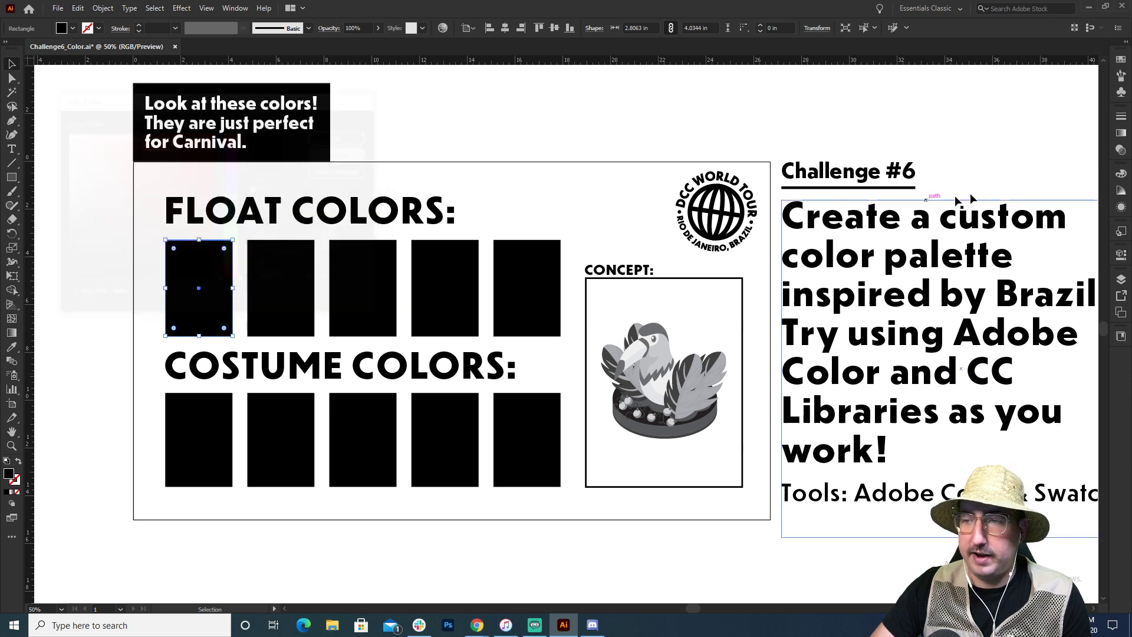
pyautogui.click(1125, 59)
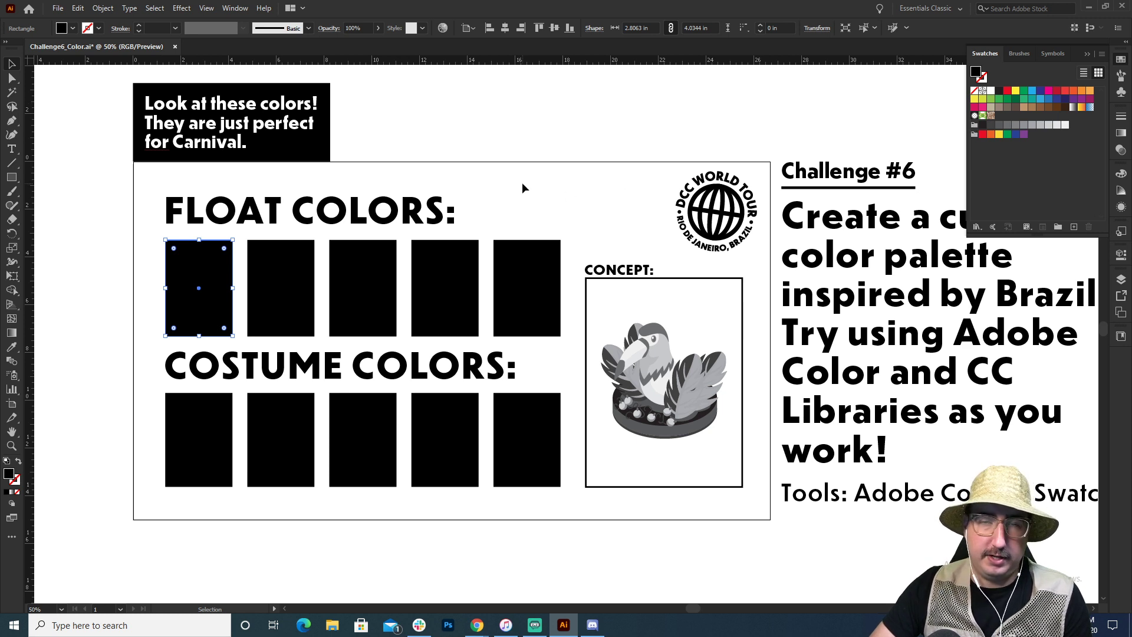
pyautogui.click(993, 227)
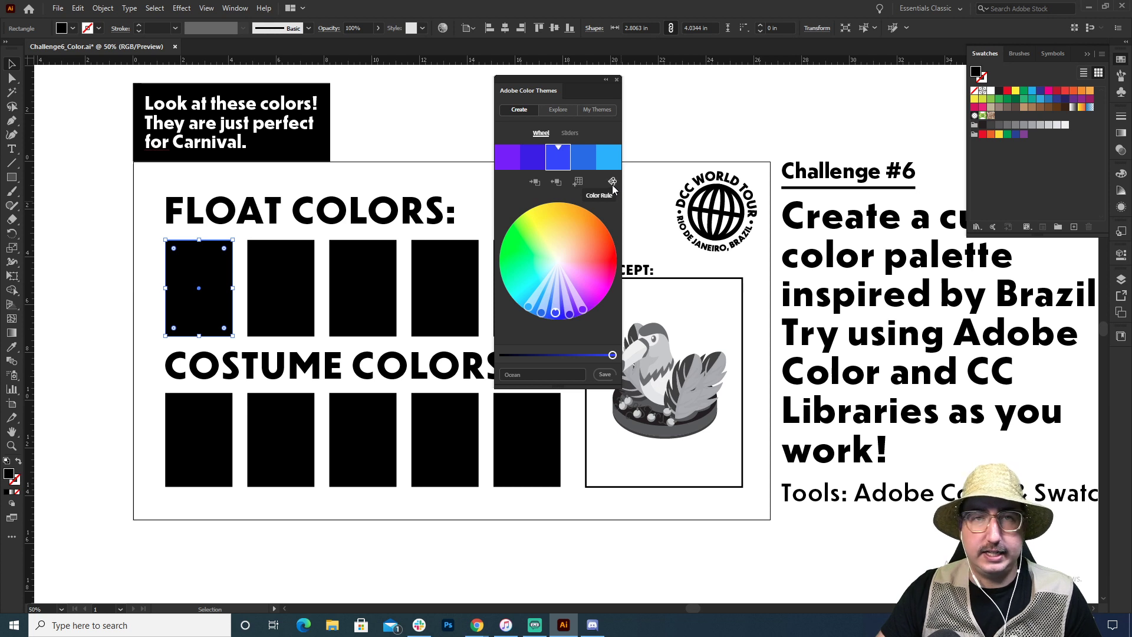
# - Set the theme's color rule to Monochromatic and shift its base color on the wheel to bright green
pyautogui.click(612, 183)
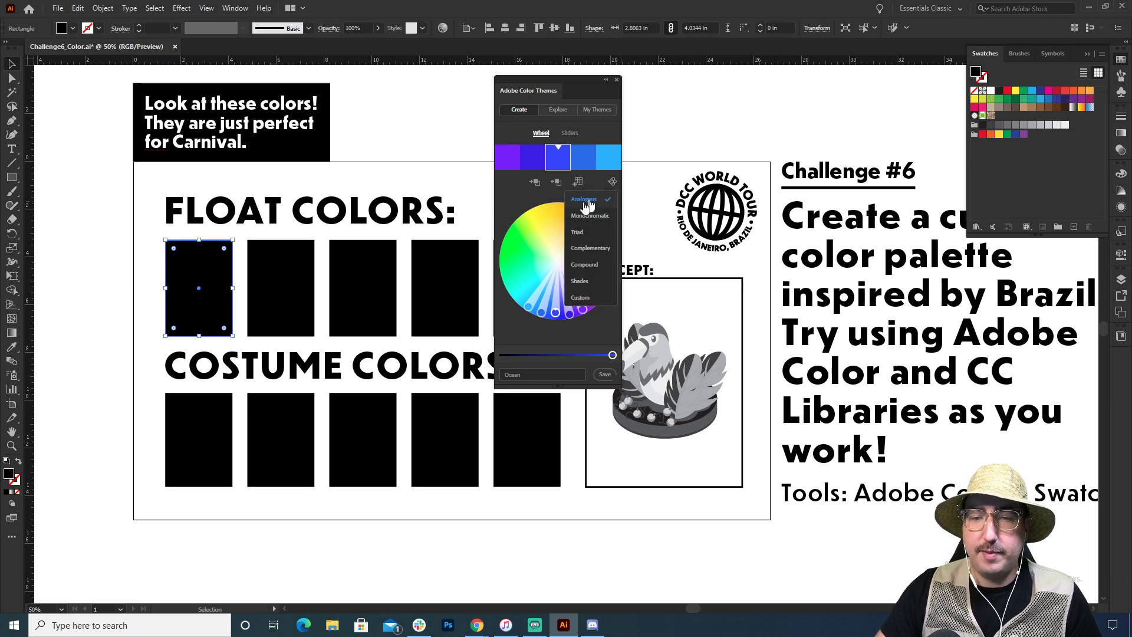
pyautogui.click(587, 217)
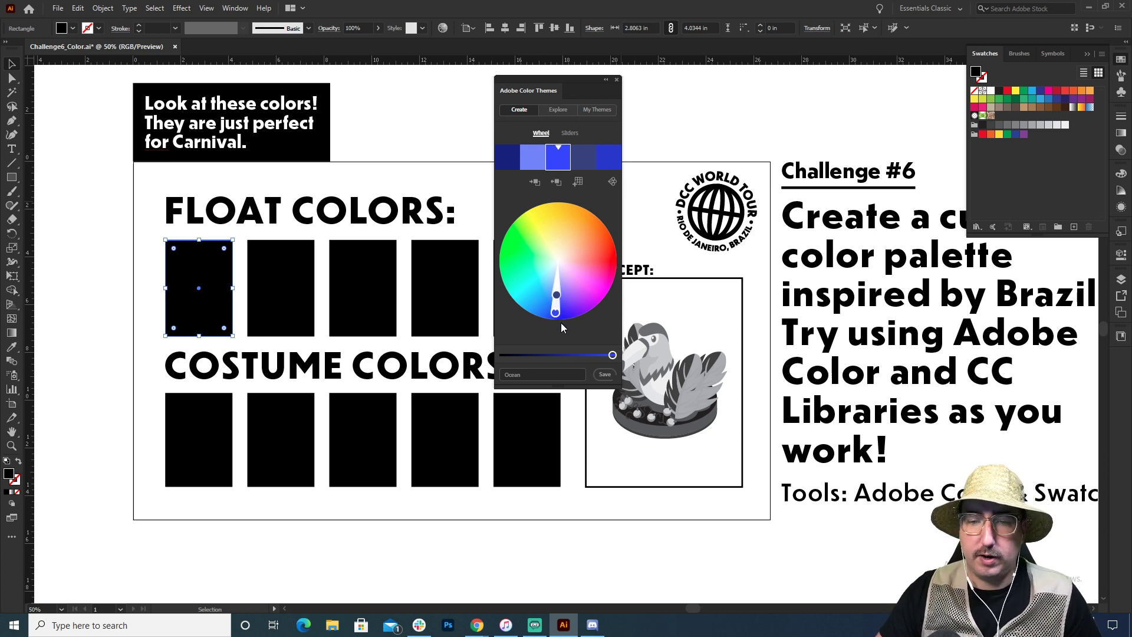
pyautogui.moveTo(556, 312)
pyautogui.mouseDown()
pyautogui.moveTo(567, 317)
pyautogui.moveTo(598, 262)
pyautogui.moveTo(581, 236)
pyautogui.moveTo(515, 236)
pyautogui.moveTo(528, 276)
pyautogui.moveTo(566, 285)
pyautogui.moveTo(589, 236)
pyautogui.moveTo(519, 242)
pyautogui.moveTo(508, 254)
pyautogui.mouseUp()
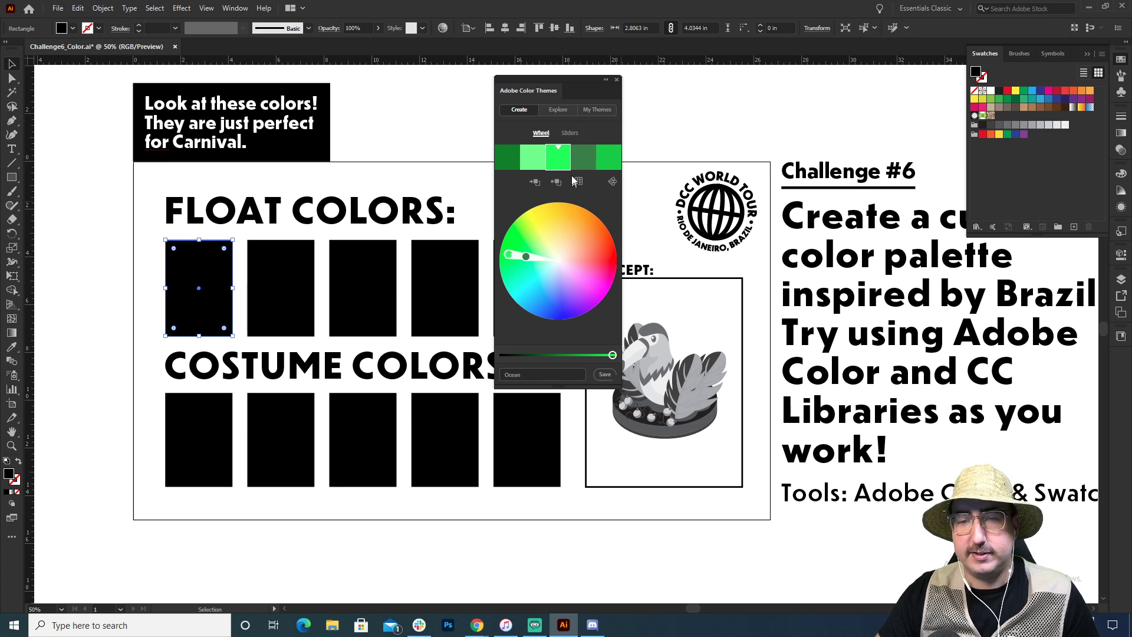
# - Name the color theme Forest and save it to the Colors Brazil library
pyautogui.click(520, 374)
pyautogui.write('Fo')
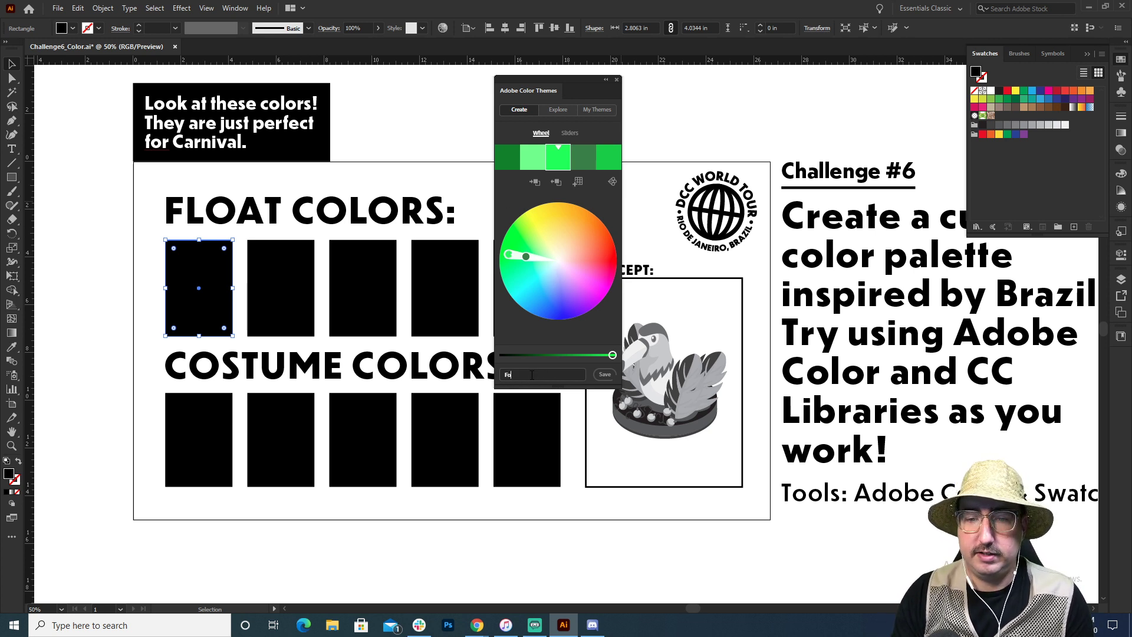
pyautogui.write('rest')
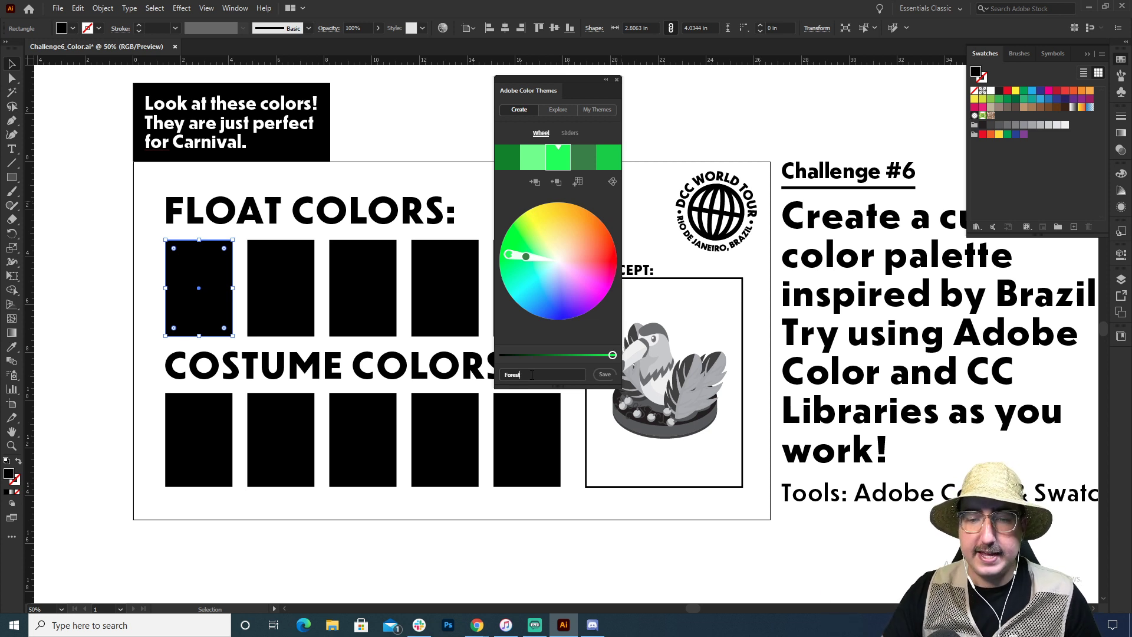
pyautogui.click(606, 379)
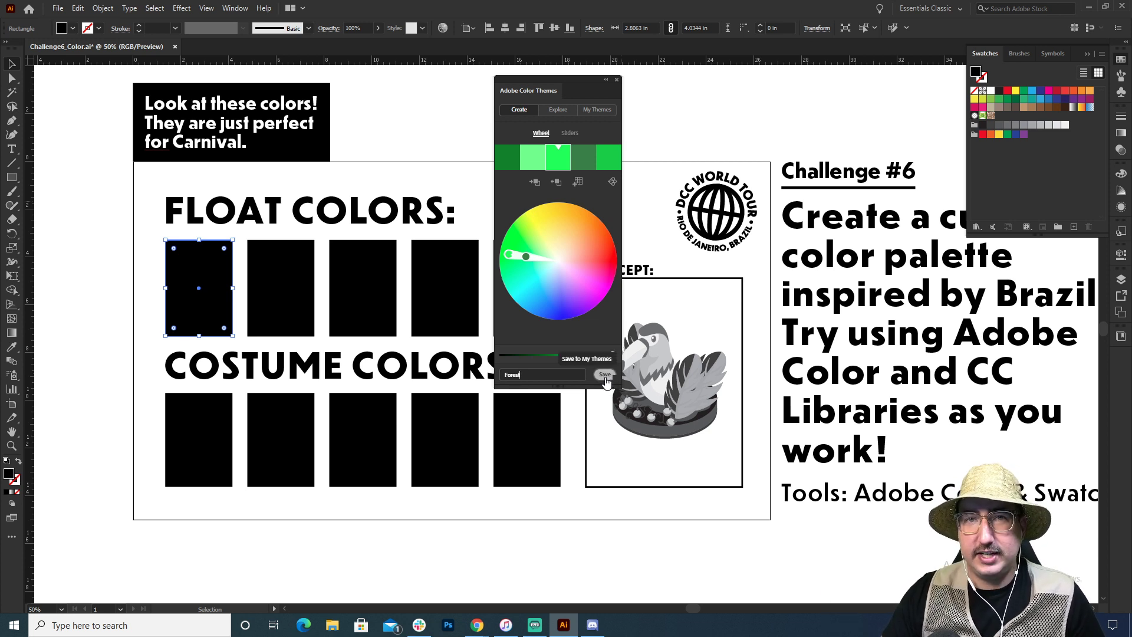
pyautogui.click(605, 376)
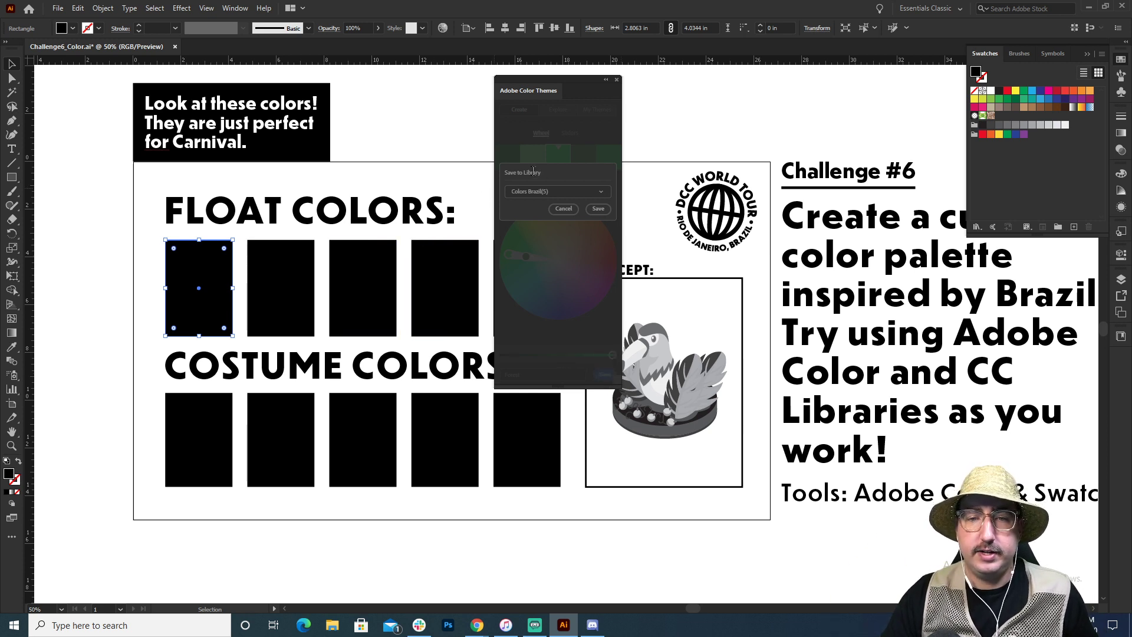
pyautogui.click(598, 211)
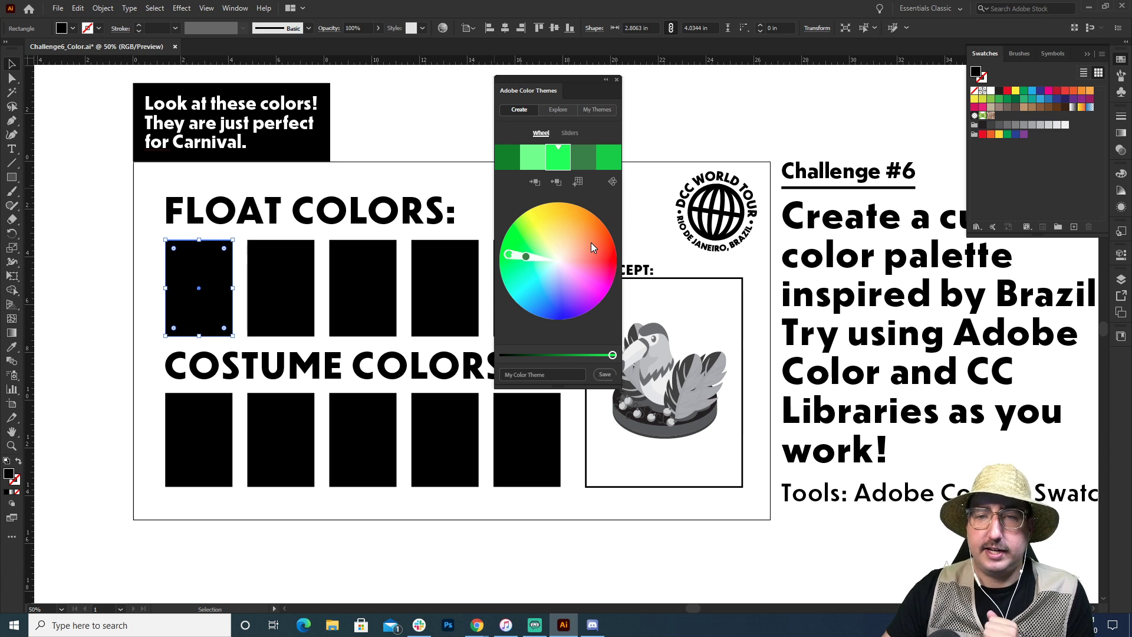
# - Show the saved themes of the Colors Brazil library sorted by date
pyautogui.click(610, 116)
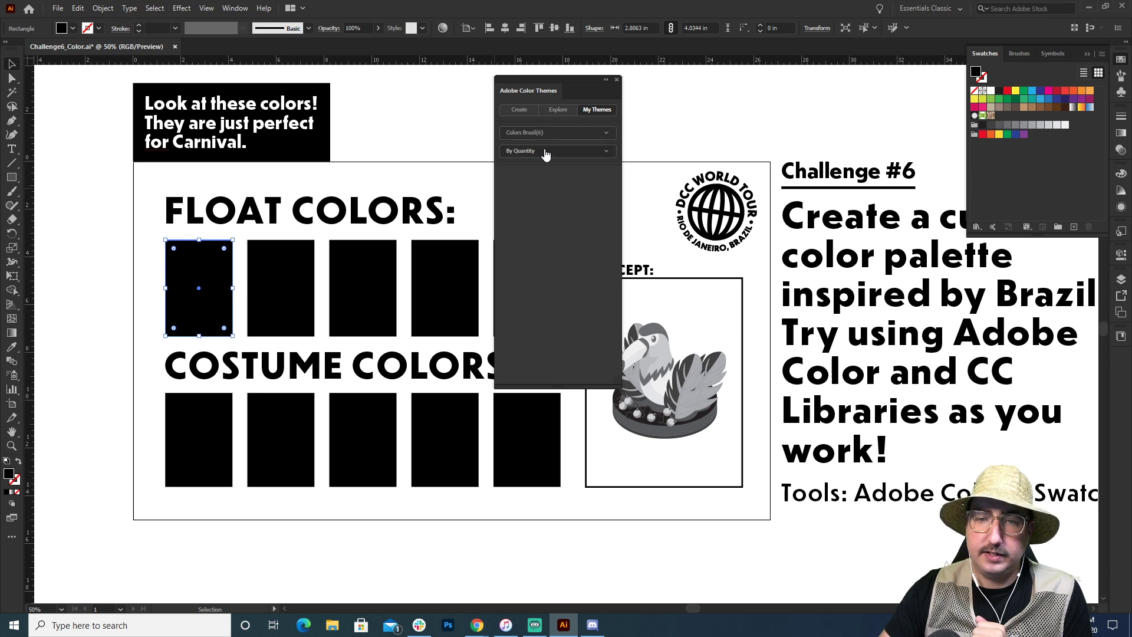
pyautogui.click(546, 154)
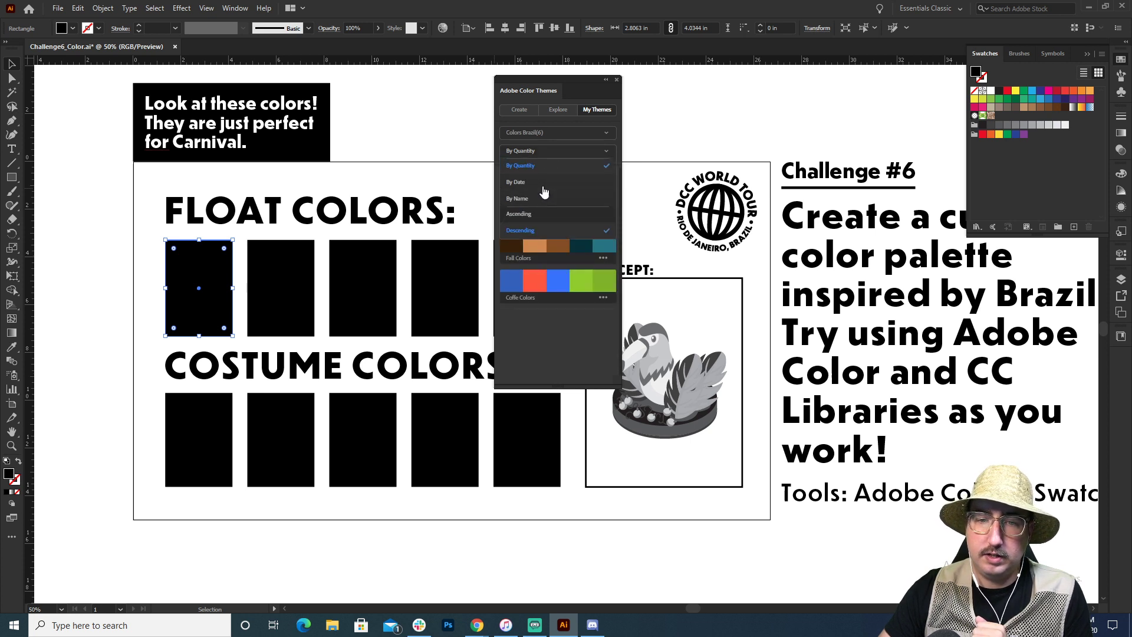
pyautogui.click(543, 183)
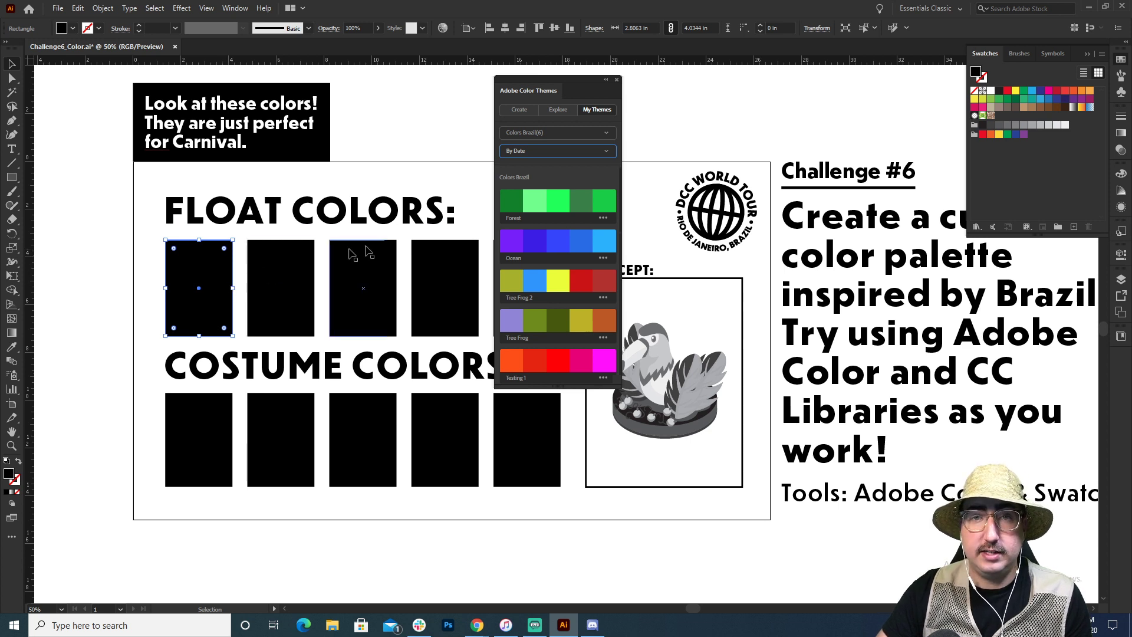
# - Fill the five rectangles under FLOAT COLORS with the five Forest theme greens, in the theme's order
pyautogui.click(509, 196)
pyautogui.click(289, 271)
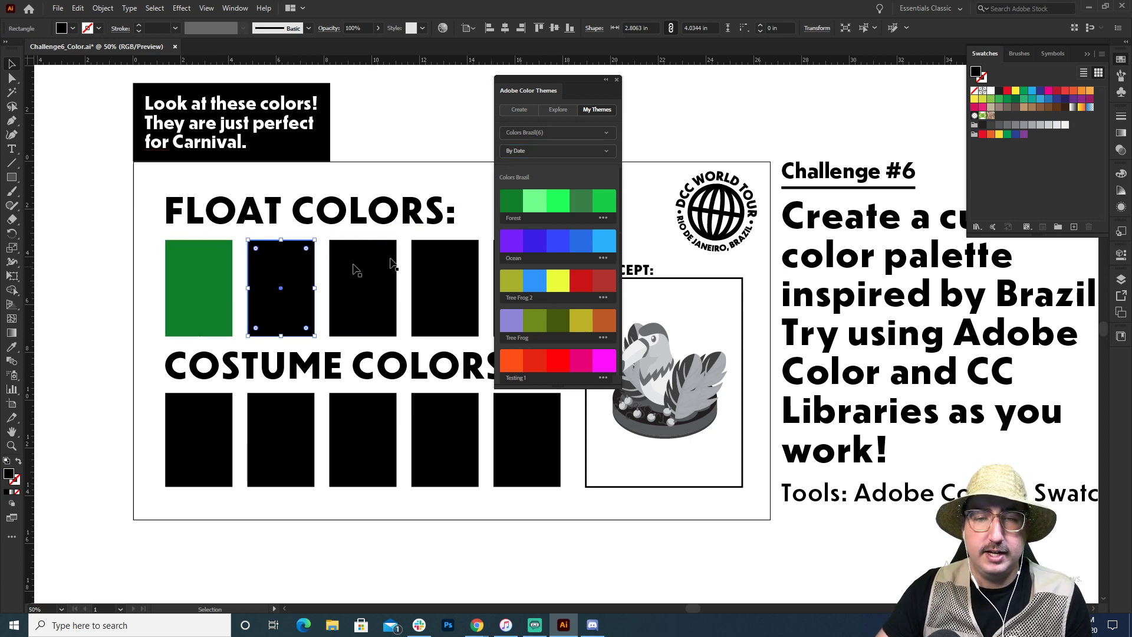
pyautogui.click(531, 198)
pyautogui.click(386, 266)
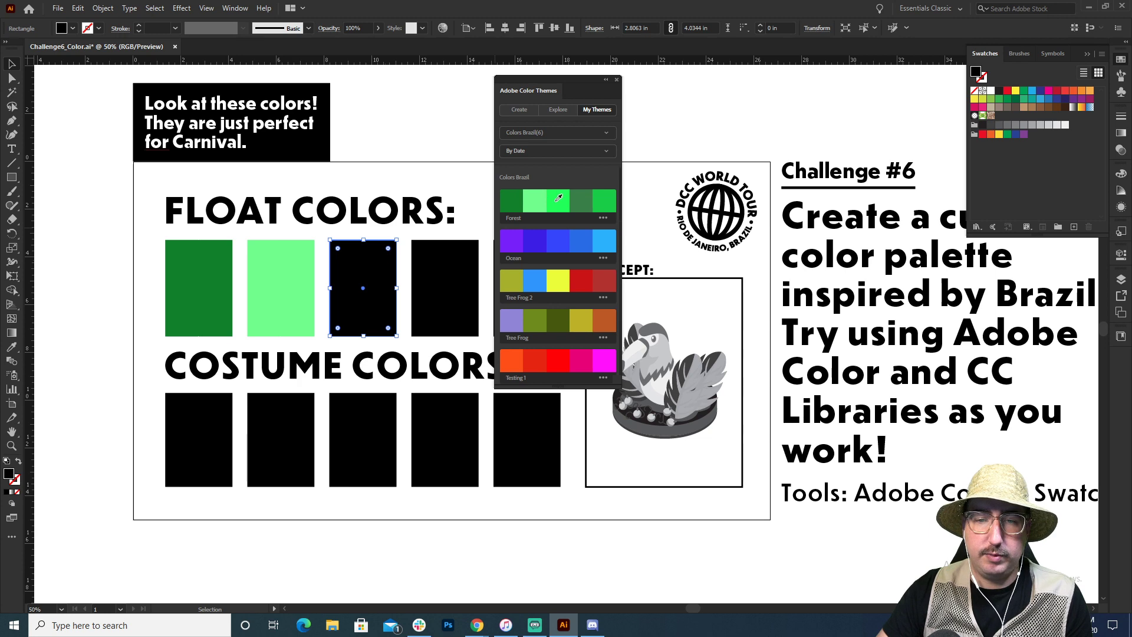
pyautogui.click(557, 199)
pyautogui.click(443, 257)
pyautogui.click(584, 200)
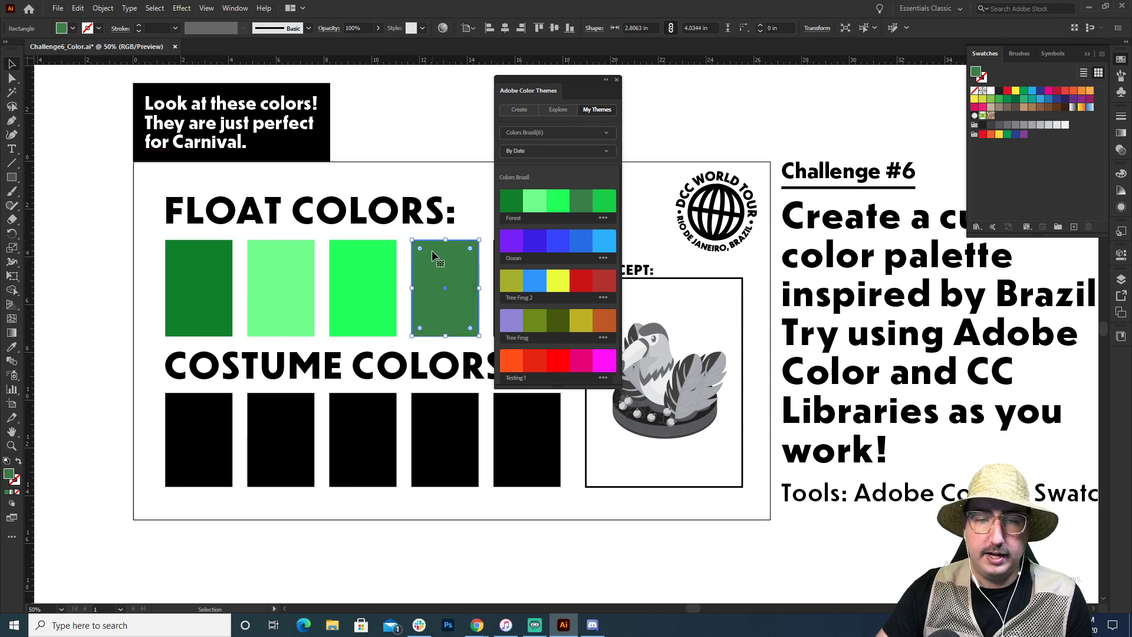
pyautogui.hscroll(5, 436, 257)
pyautogui.click(269, 287)
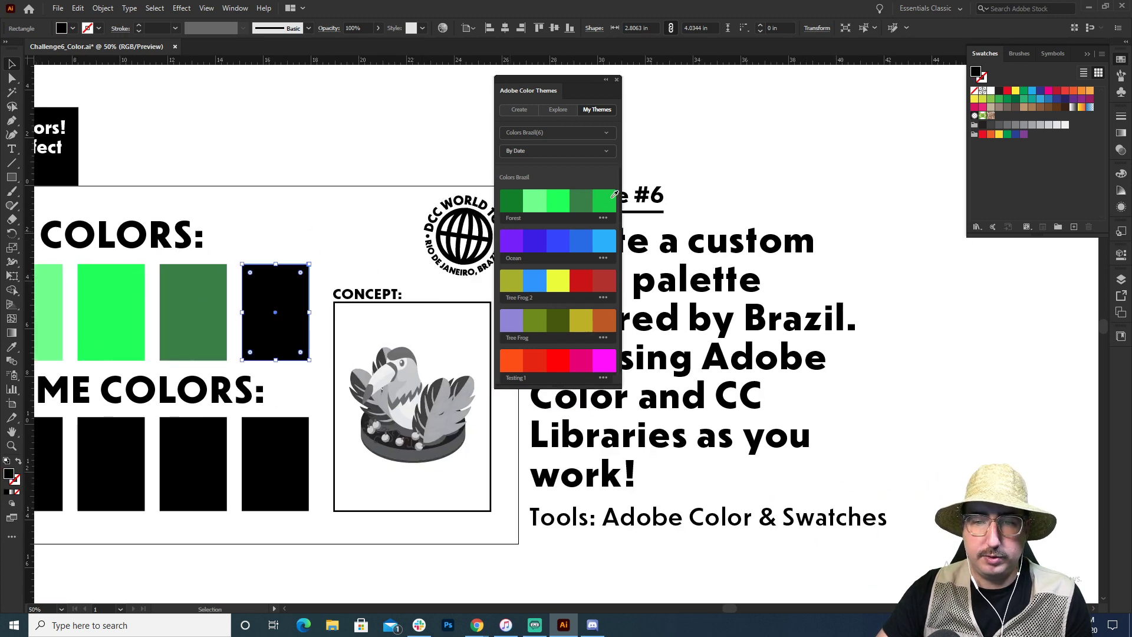
pyautogui.click(613, 195)
pyautogui.moveTo(260, 258); pyautogui.dragTo(437, 169)
pyautogui.click(414, 129)
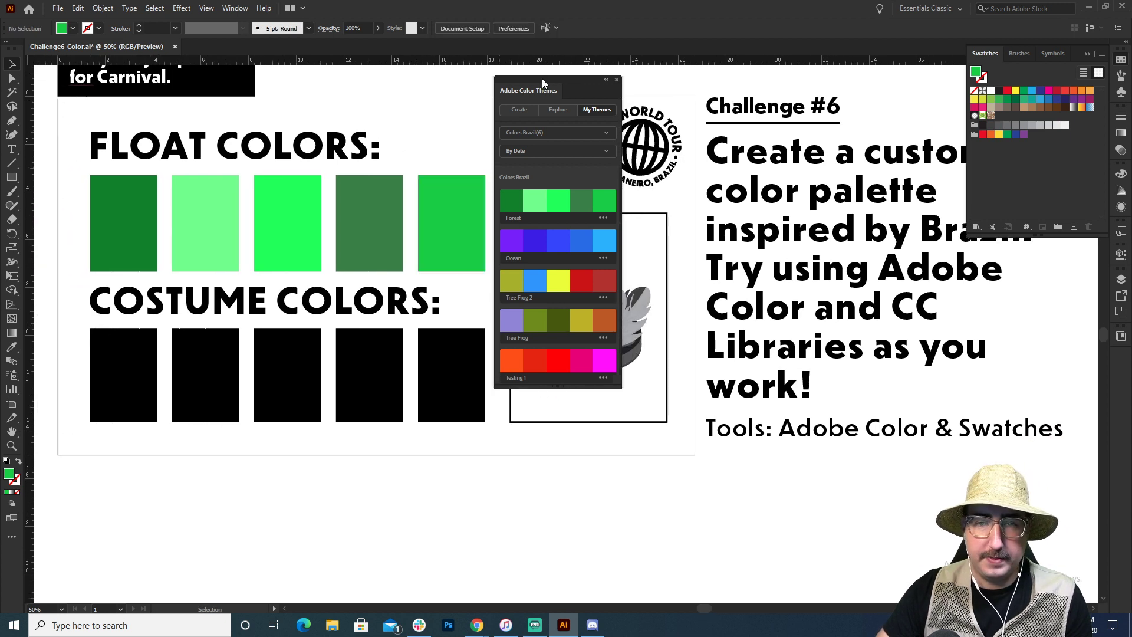
# - Move the color themes clear of the concept artwork and add the Forest theme to the document's swatches
pyautogui.moveTo(543, 79); pyautogui.dragTo(649, 145)
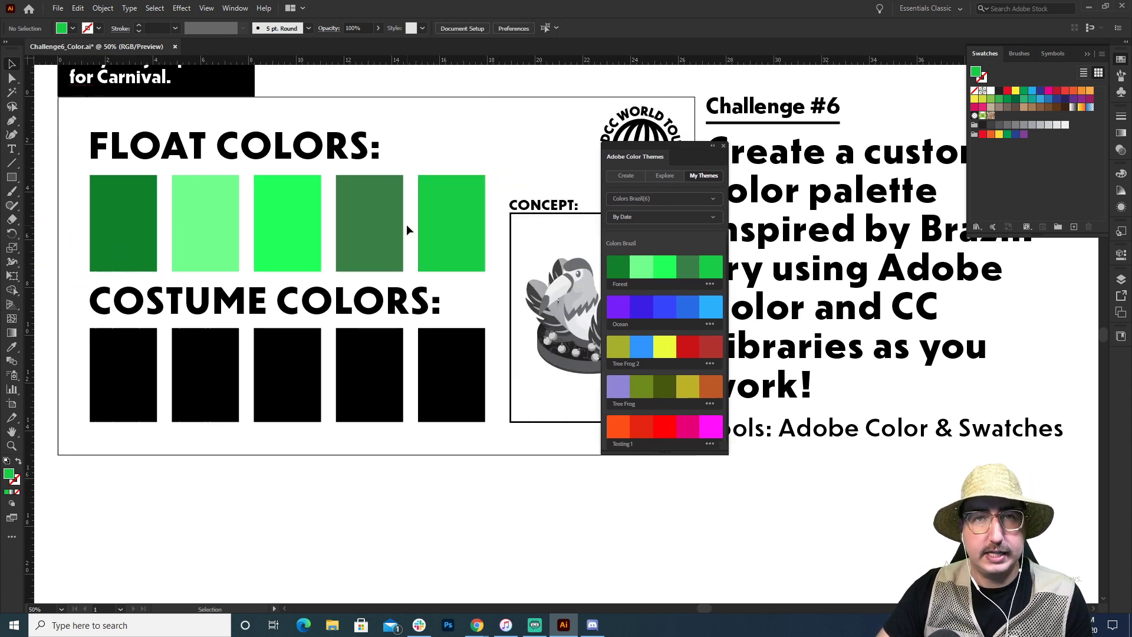
pyautogui.moveTo(640, 154); pyautogui.dragTo(735, 150)
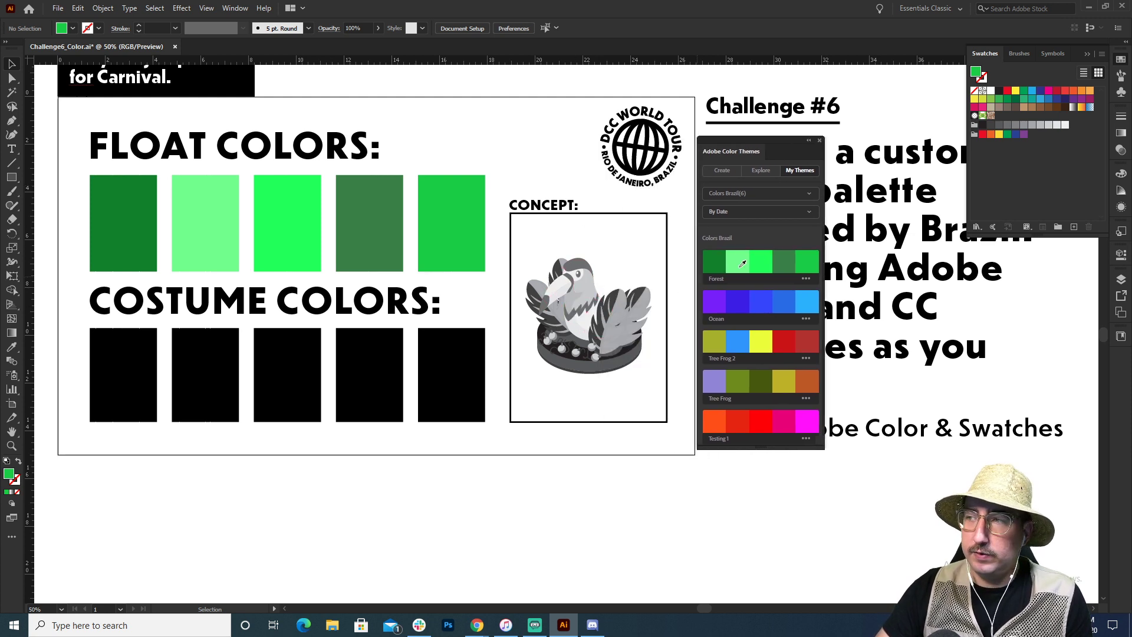
pyautogui.click(807, 279)
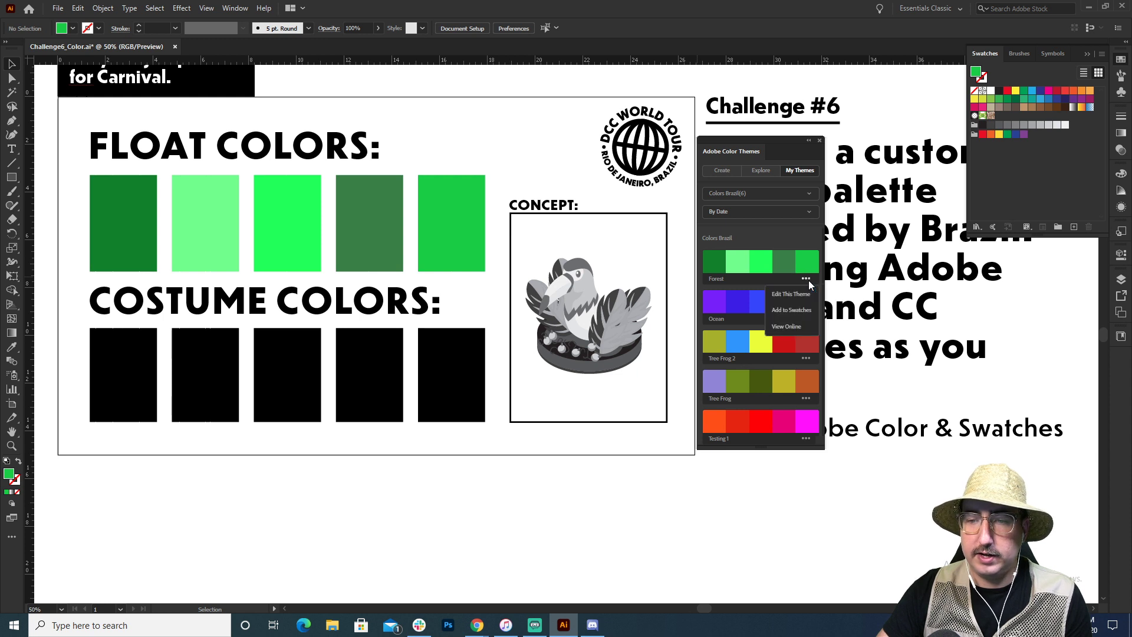
pyautogui.click(793, 310)
pyautogui.click(1000, 166)
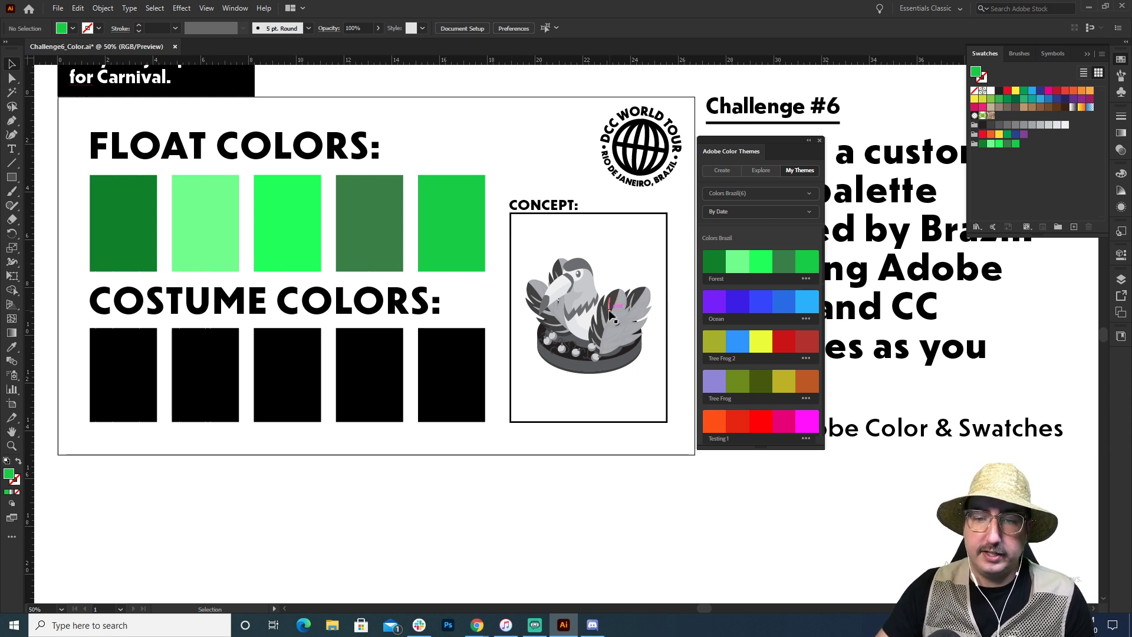
# - Place a copy of the grayscale toucan float illustration in the empty area below the challenge text
pyautogui.keyDown('alt'); pyautogui.moveTo(609, 312); pyautogui.dragTo(936, 508); pyautogui.keyUp('alt')
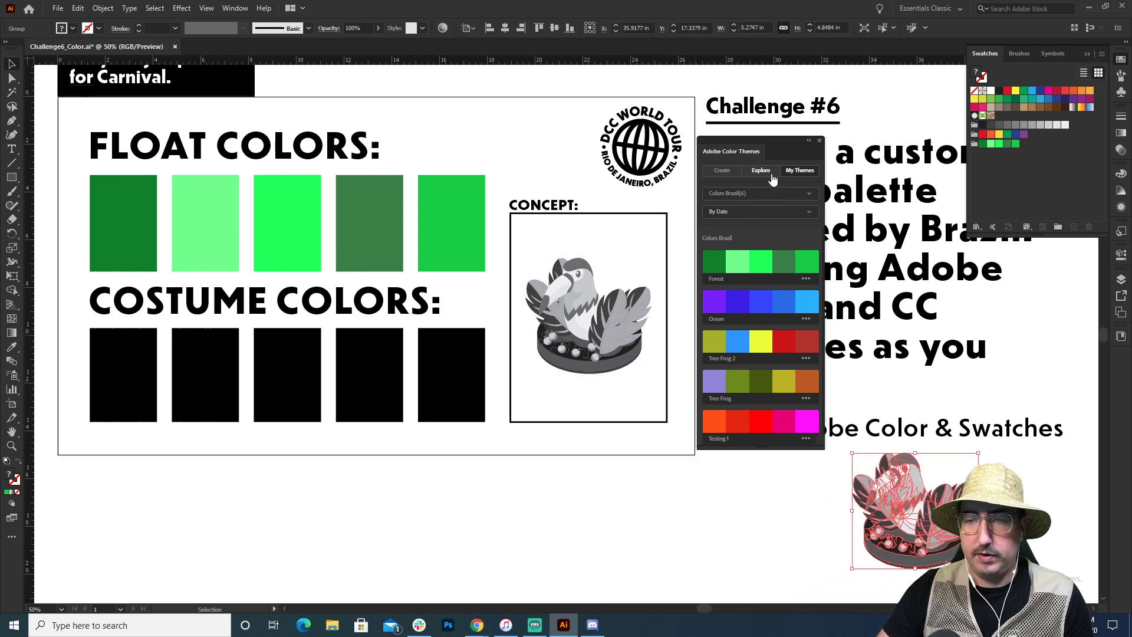
pyautogui.moveTo(774, 138); pyautogui.dragTo(828, 87)
# - Select the original toucan illustration in the CONCEPT frame and open Recolor Artwork for it, keeping the artwork in view
pyautogui.press('z')
pyautogui.click(600, 294)
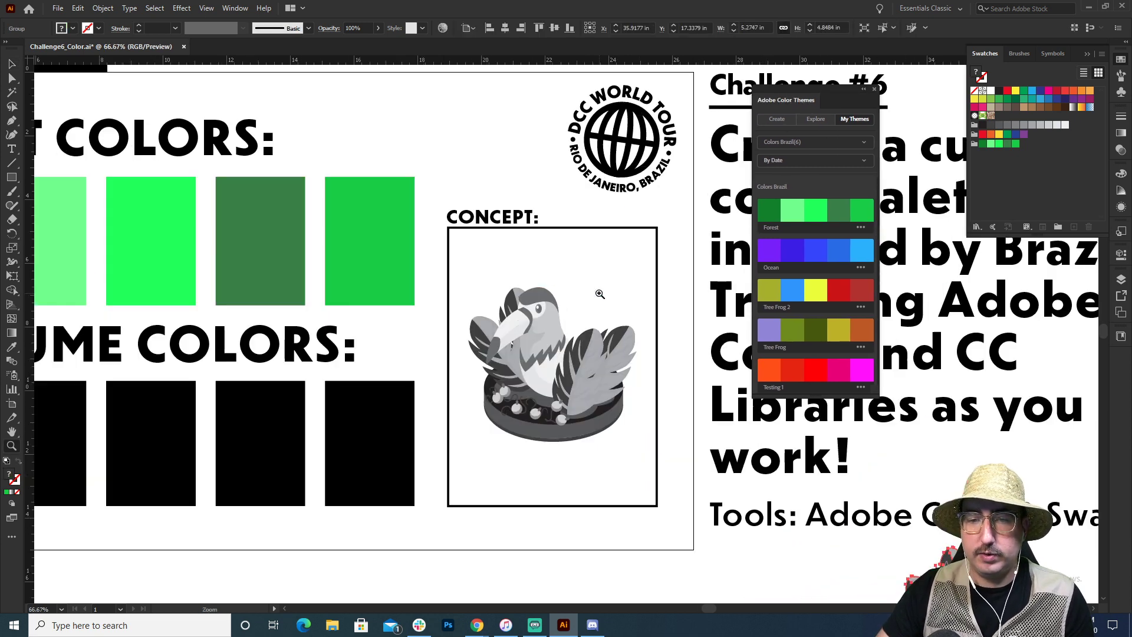
pyautogui.click(559, 338)
pyautogui.press('v')
pyautogui.click(626, 423)
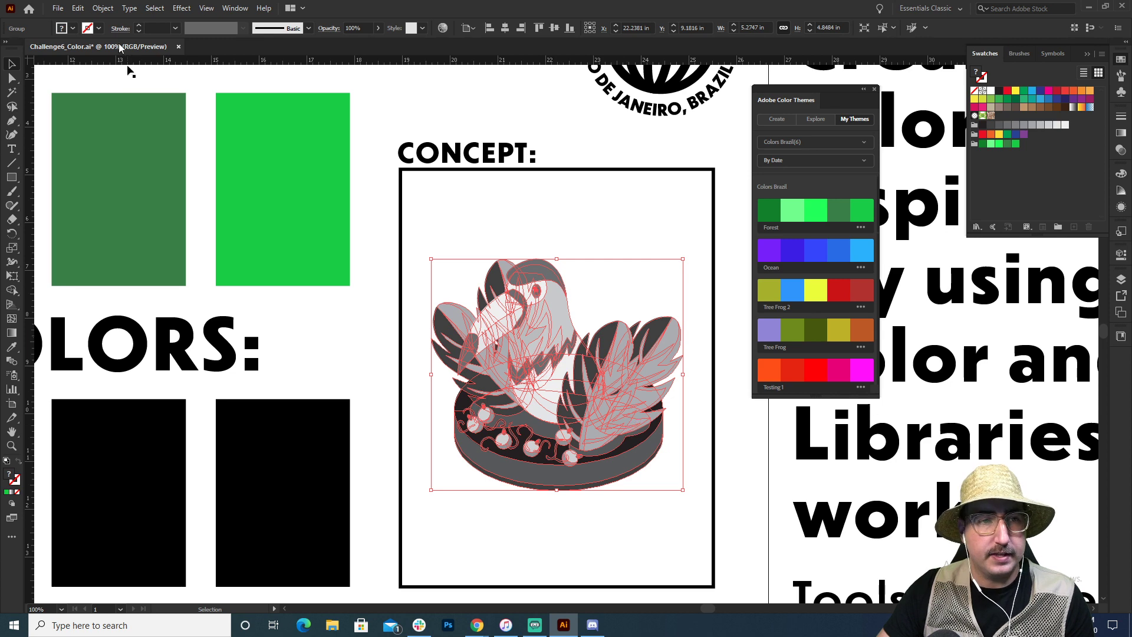
pyautogui.click(84, 9)
pyautogui.moveTo(230, 218)
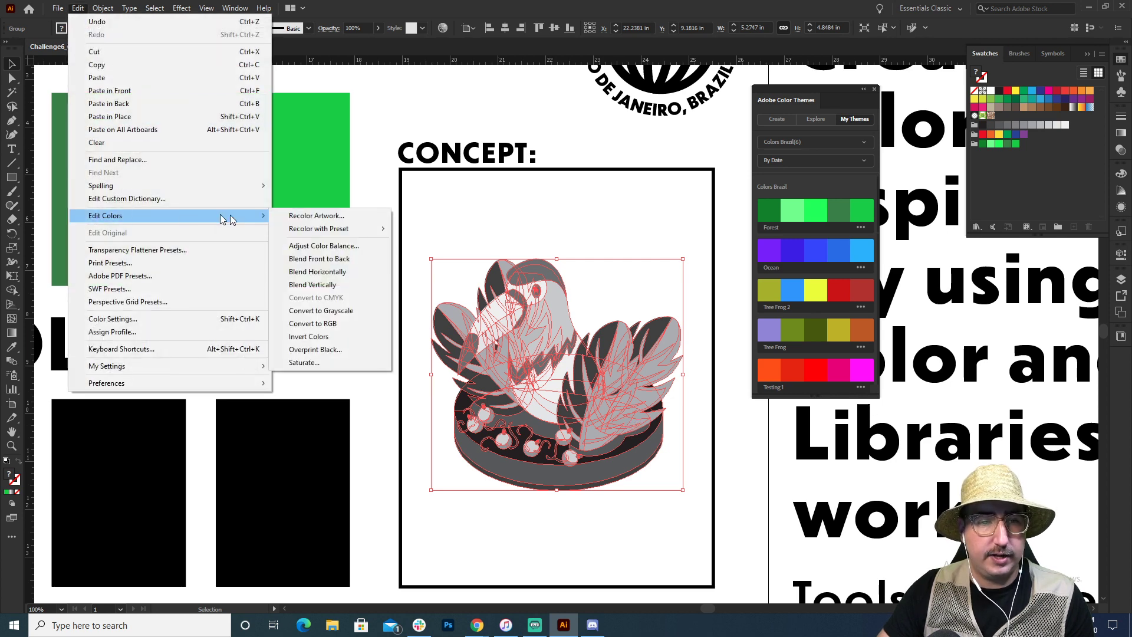
pyautogui.click(299, 217)
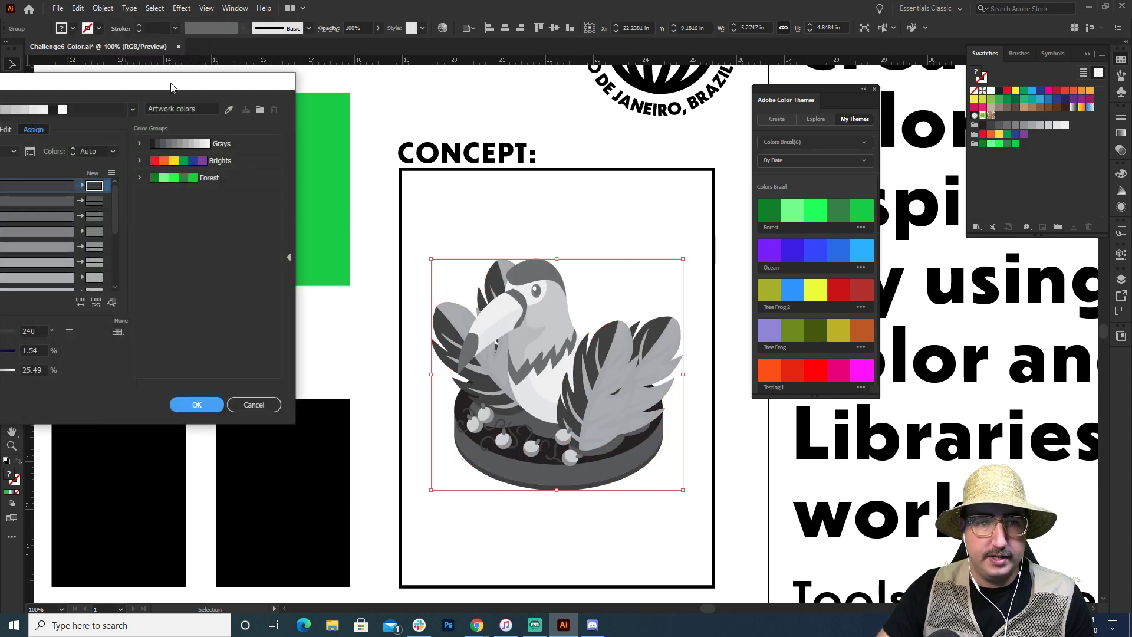
pyautogui.moveTo(171, 87); pyautogui.dragTo(308, 86)
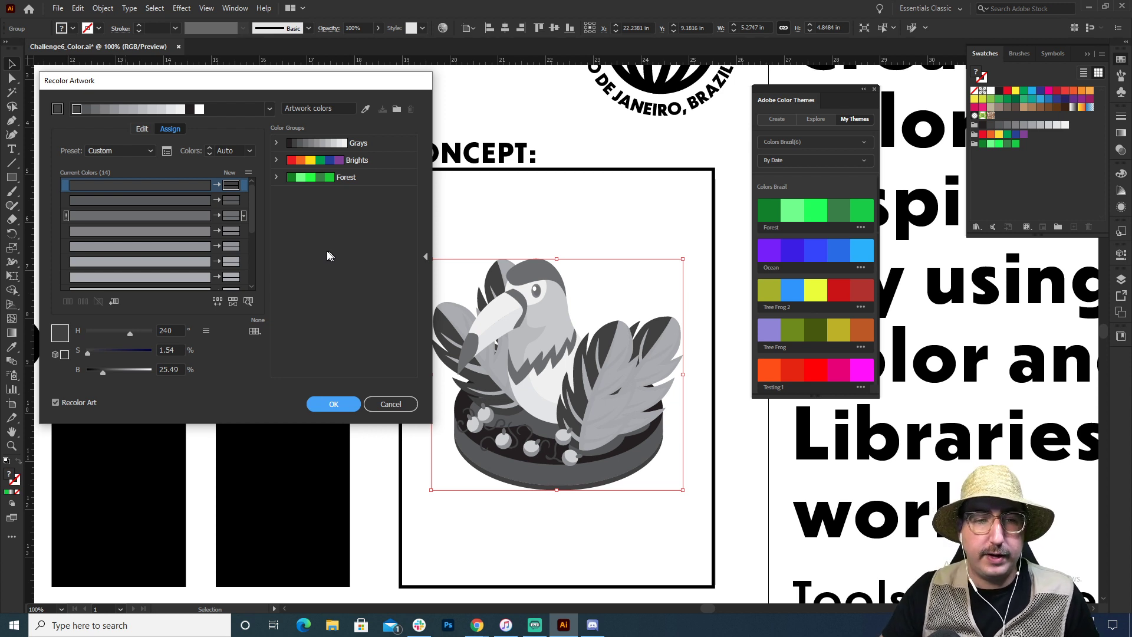
# - Review the illustration's current colors and recolor it with the Forest color group
pyautogui.scroll(-5, 244, 228)
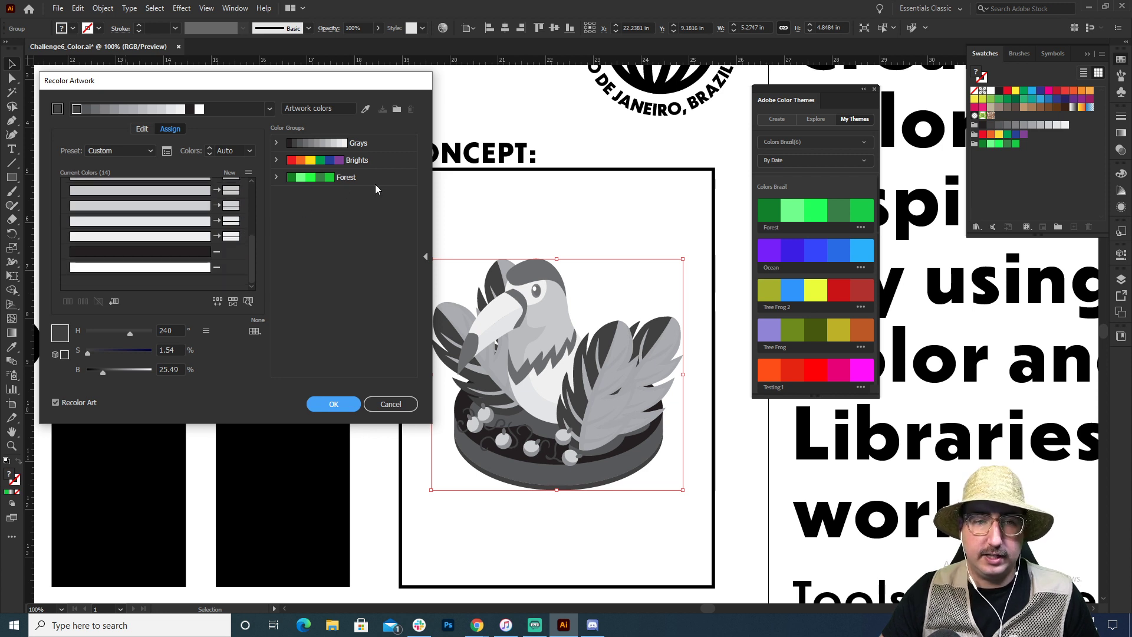
pyautogui.scroll(5, 235, 223)
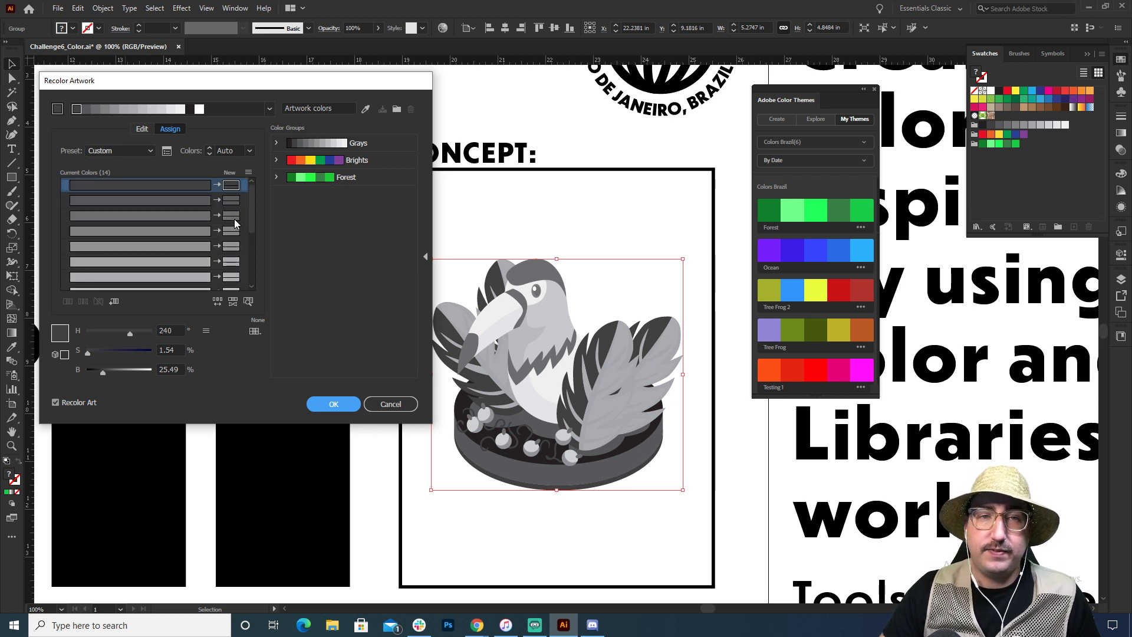
pyautogui.moveTo(235, 223)
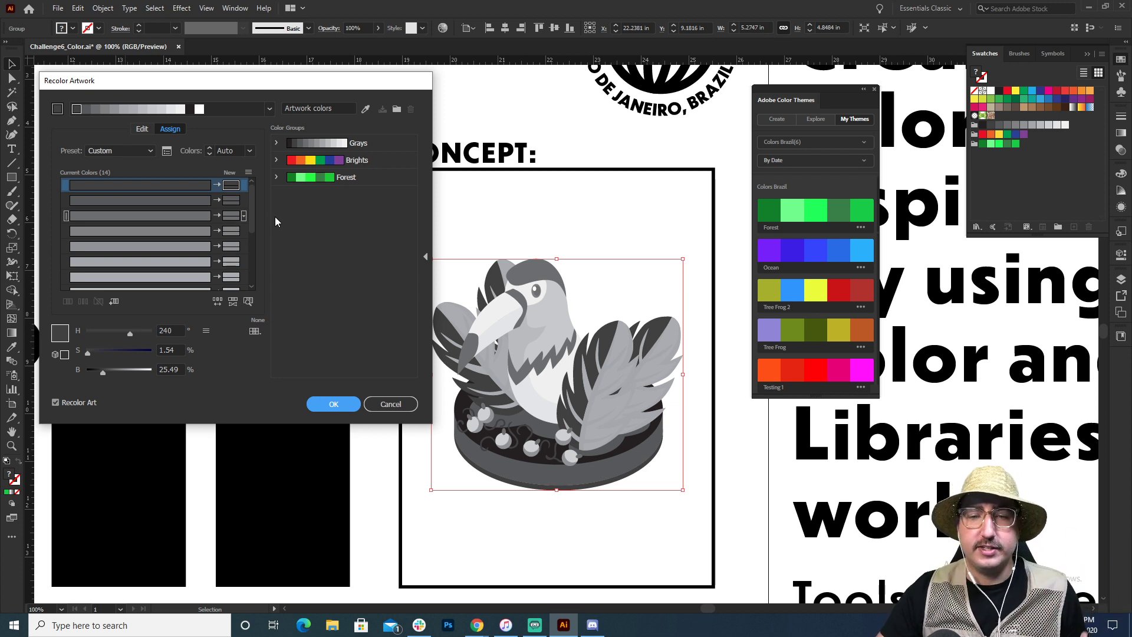
pyautogui.click(354, 180)
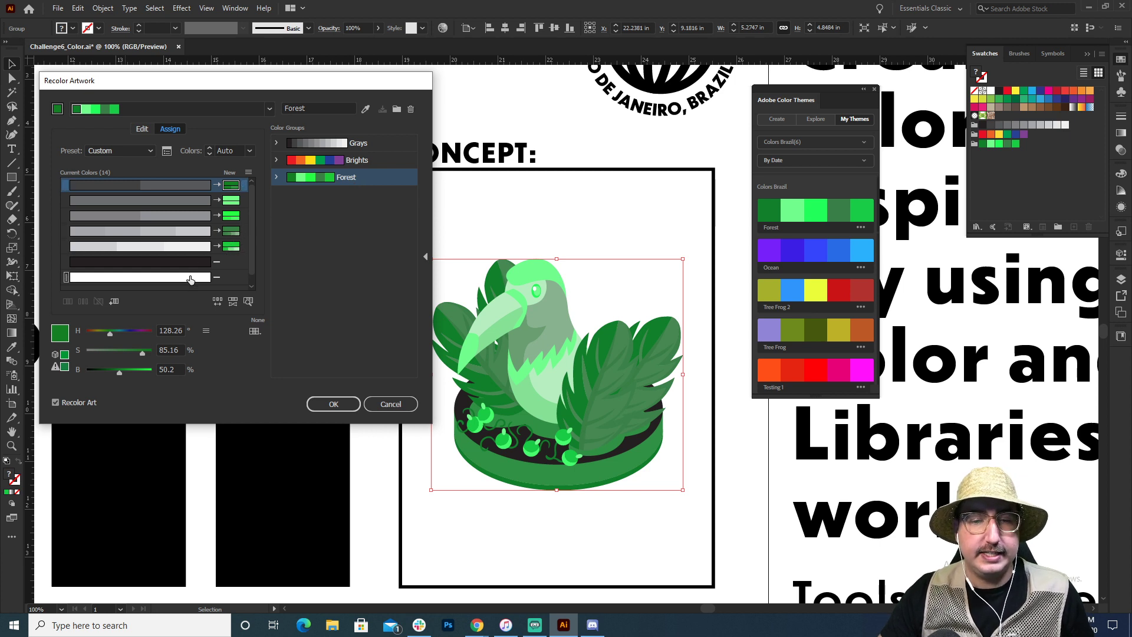
pyautogui.click(229, 265)
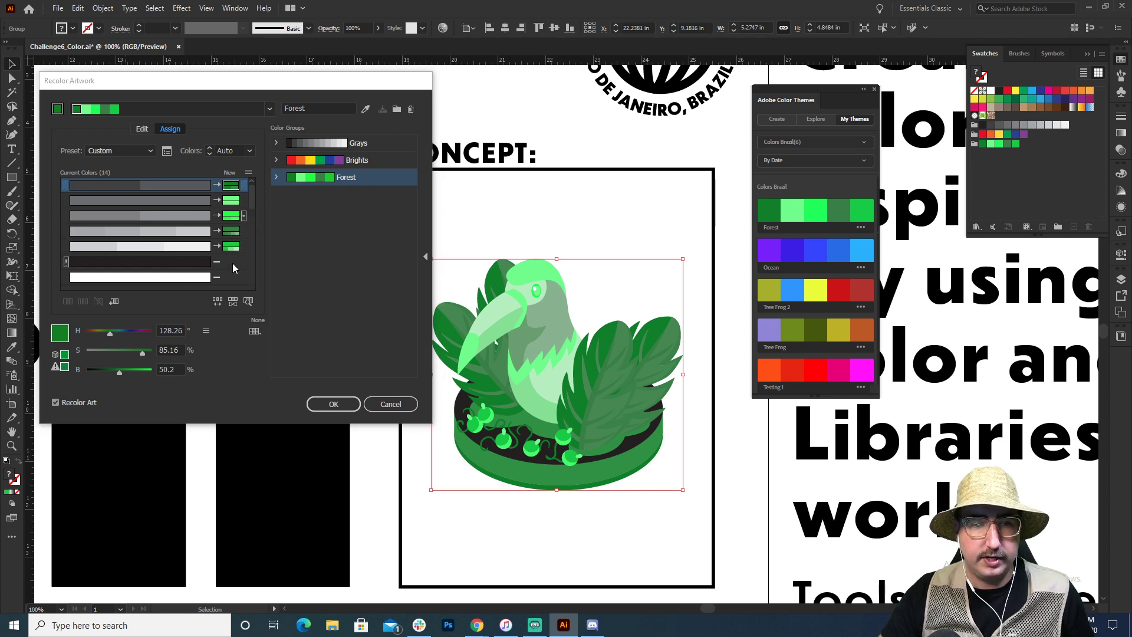
pyautogui.click(267, 273)
pyautogui.click(236, 277)
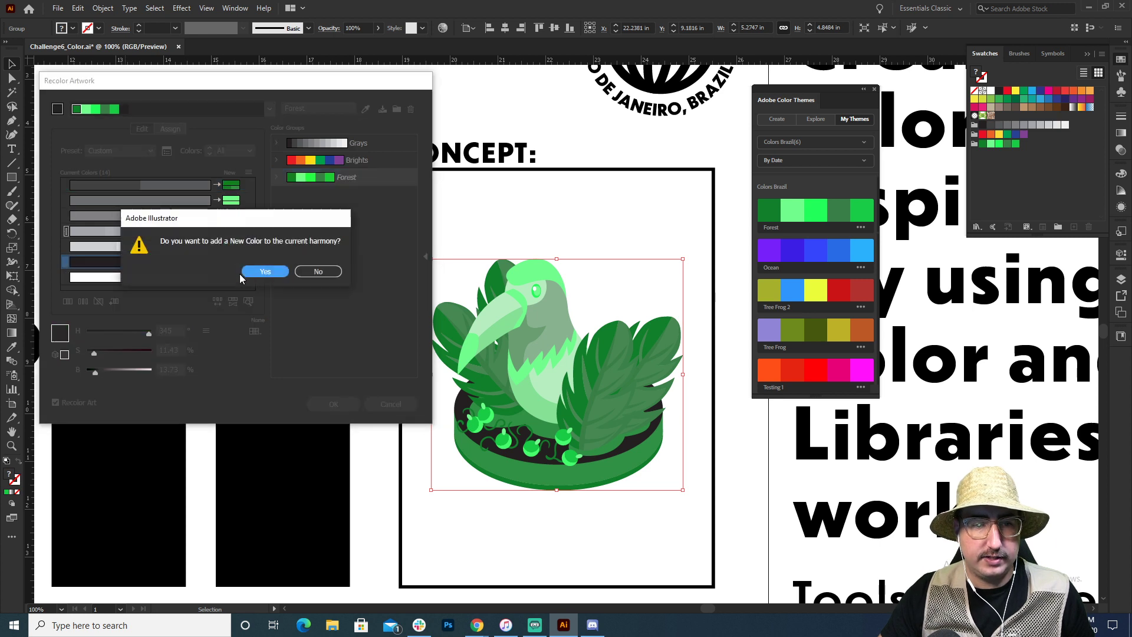
pyautogui.click(264, 273)
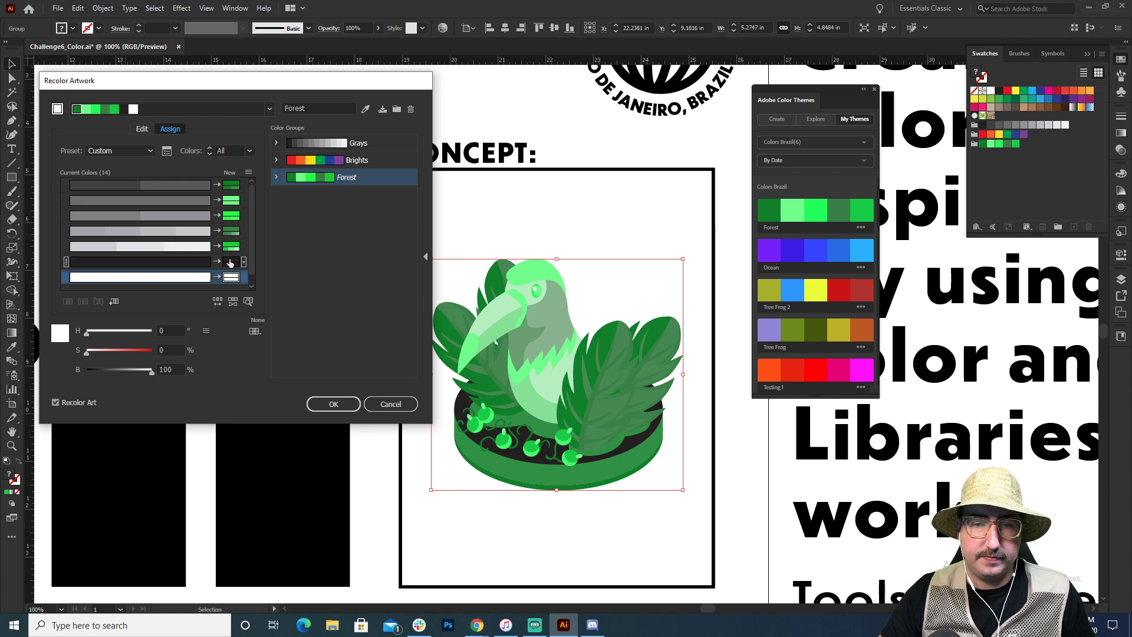
pyautogui.click(390, 404)
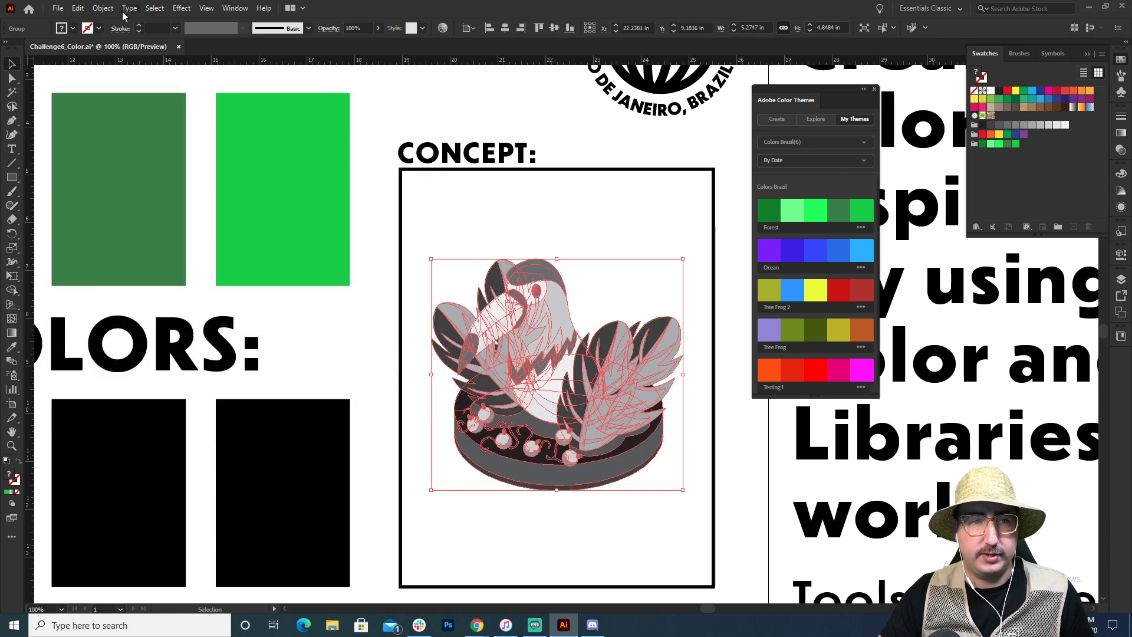
pyautogui.click(78, 8)
pyautogui.moveTo(174, 217)
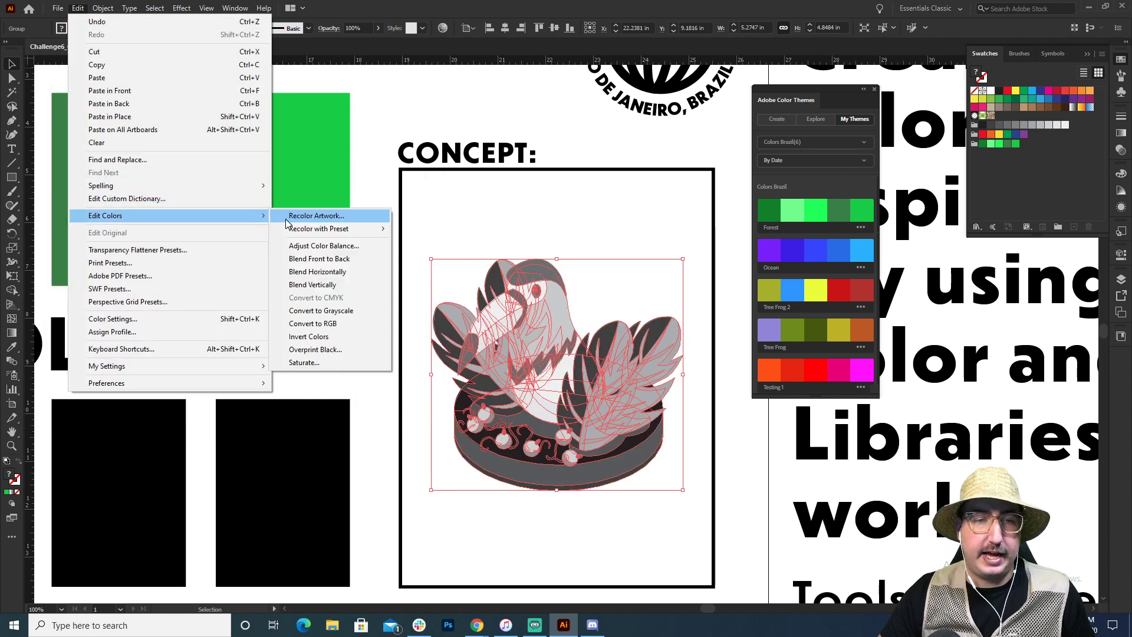
pyautogui.click(289, 219)
pyautogui.scroll(-5, 236, 259)
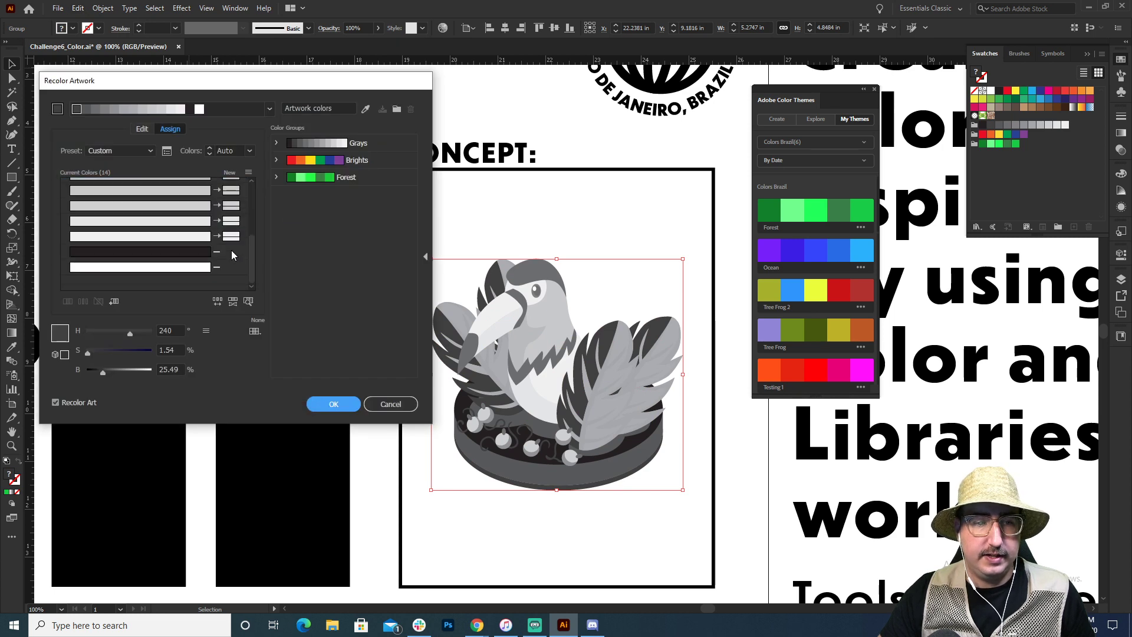
pyautogui.click(232, 259)
pyautogui.click(246, 271)
pyautogui.click(230, 267)
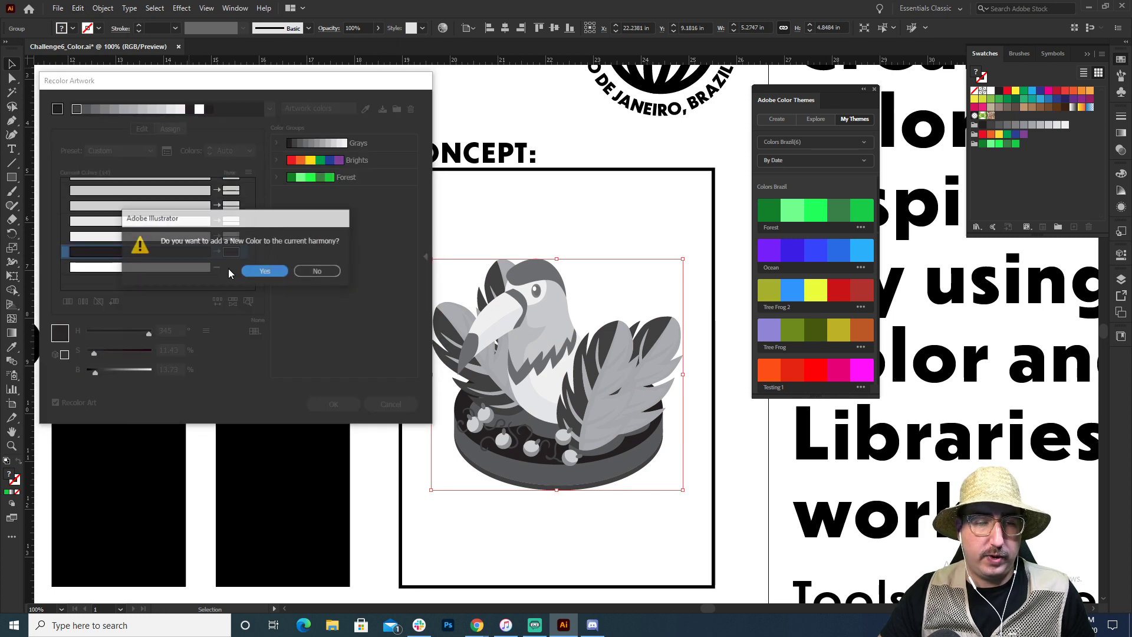
pyautogui.click(264, 269)
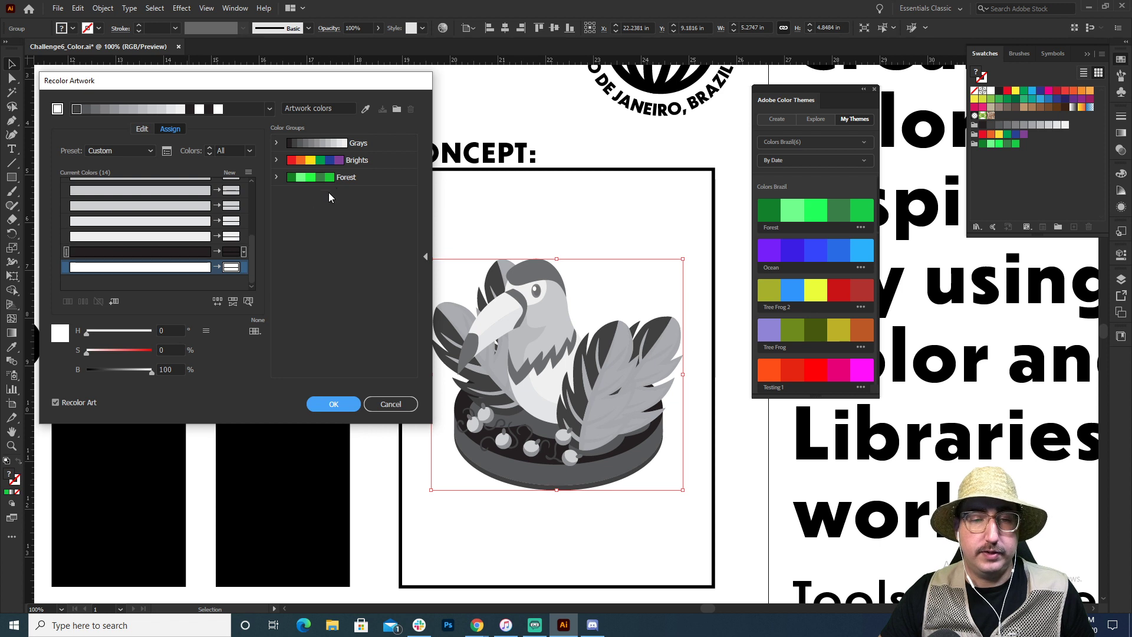
pyautogui.click(354, 178)
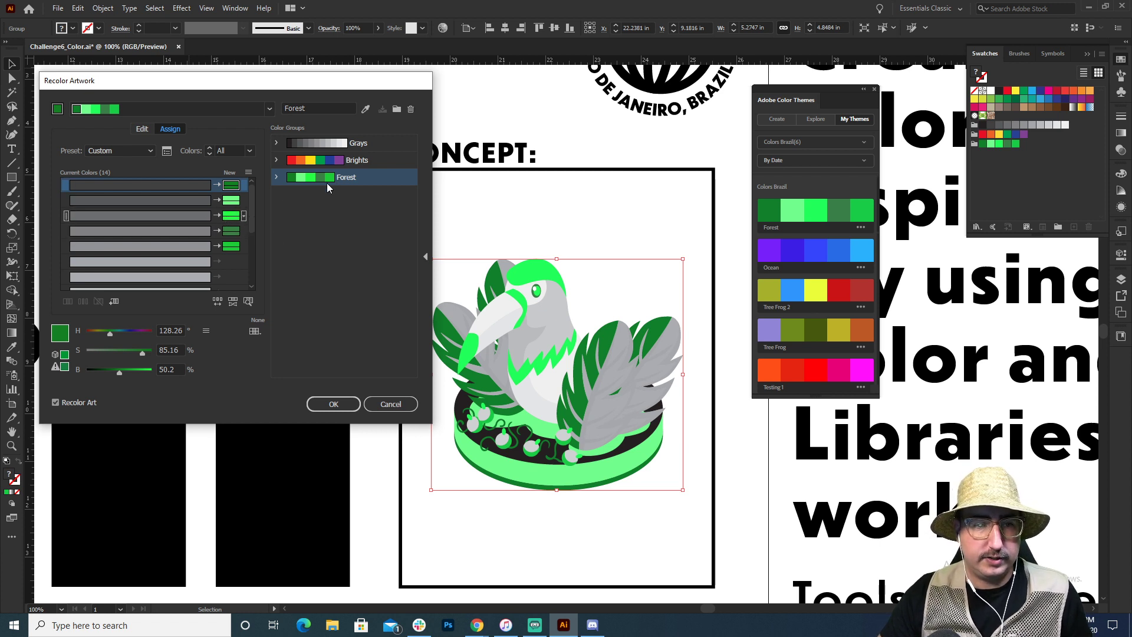
pyautogui.click(218, 302)
pyautogui.click(218, 302)
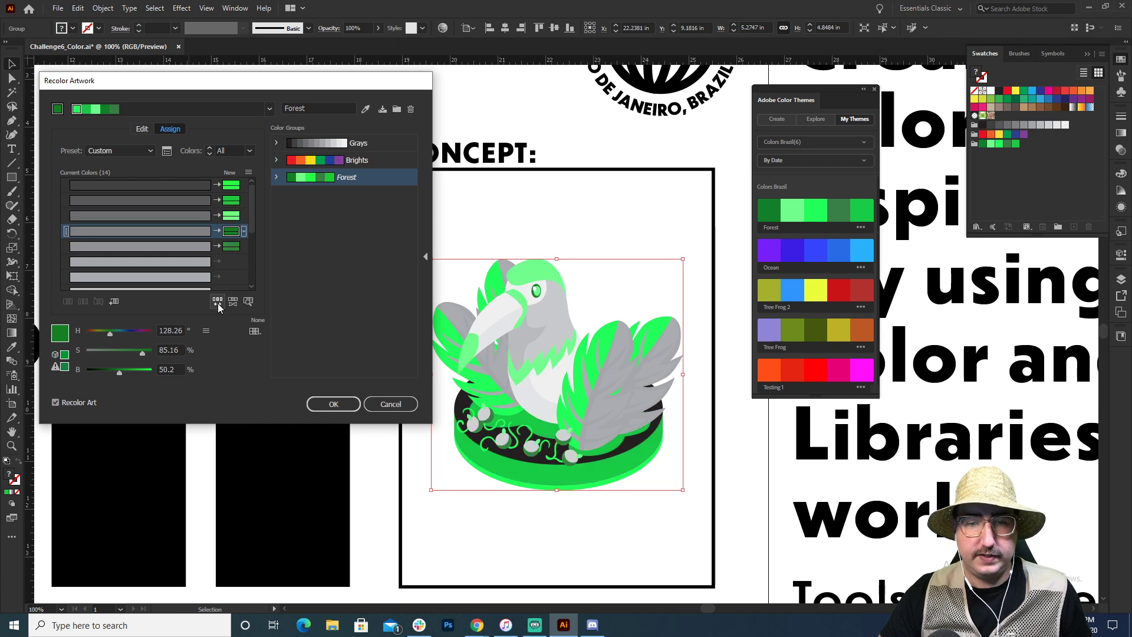
pyautogui.click(217, 302)
pyautogui.click(218, 302)
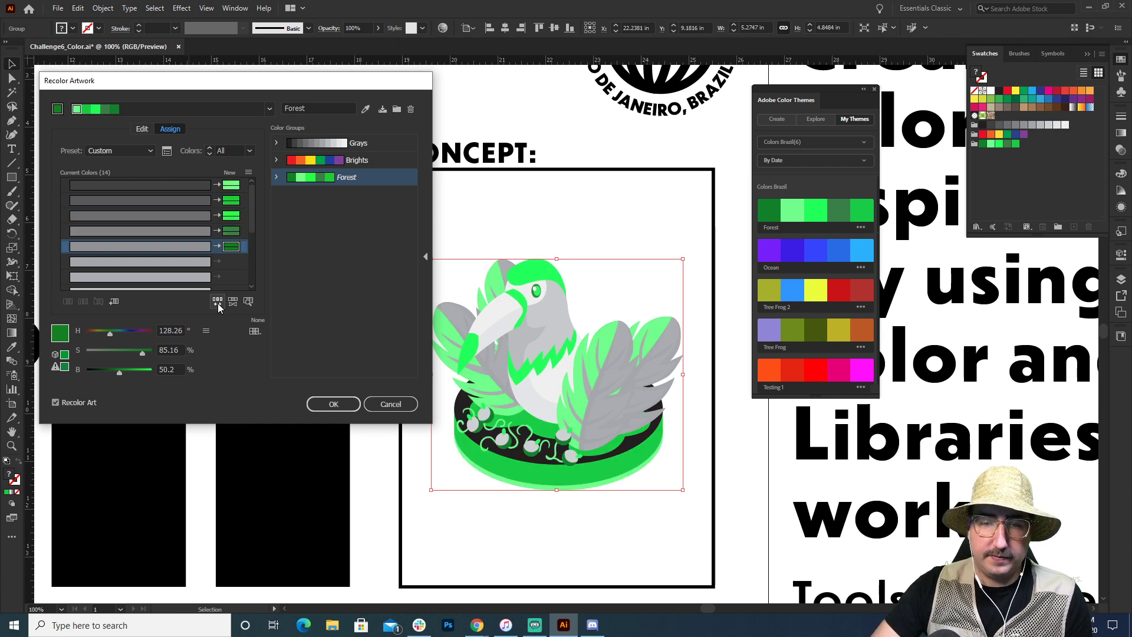
pyautogui.click(218, 301)
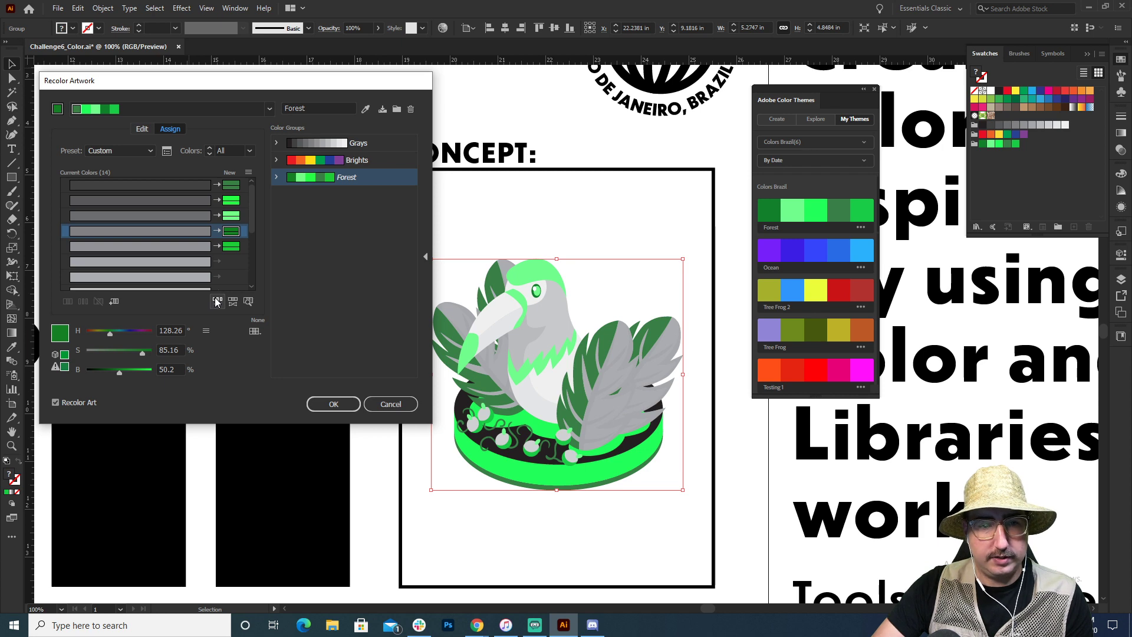
pyautogui.click(391, 404)
# - Reopen Recolor Artwork for the toucan illustration, apply the Forest color group and randomly shuffle its color order
pyautogui.click(78, 8)
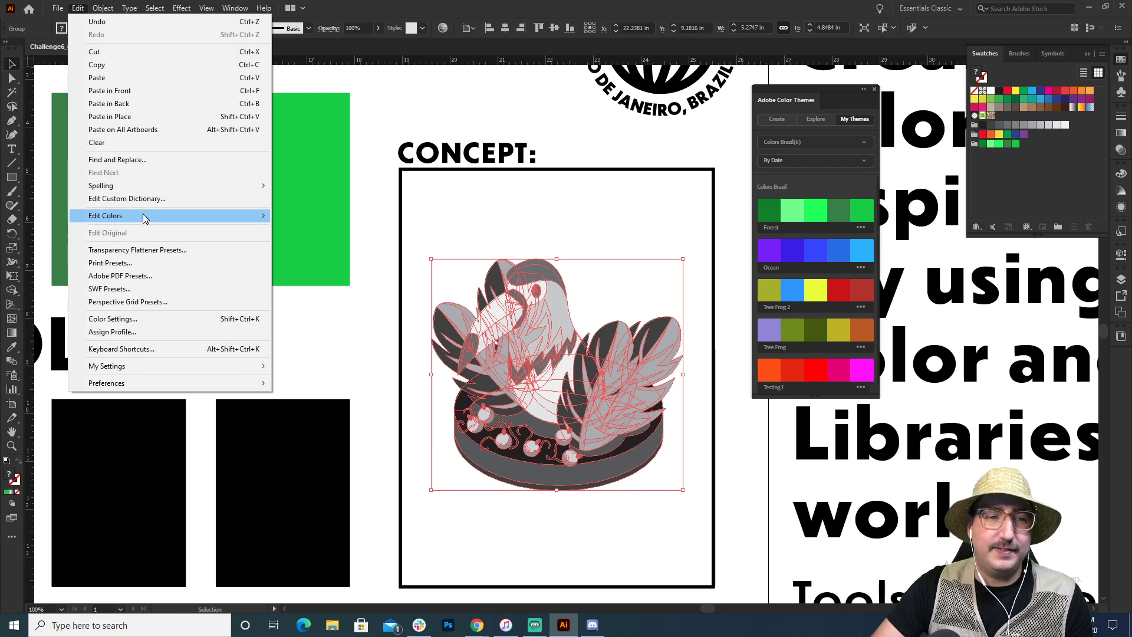
pyautogui.moveTo(245, 217)
pyautogui.click(282, 218)
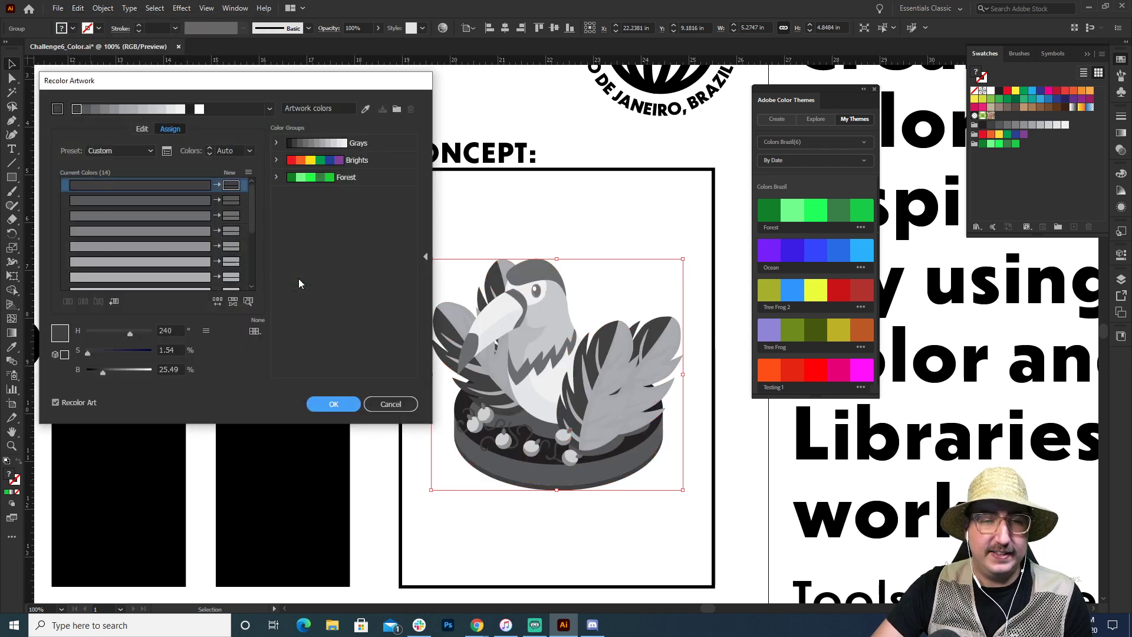
pyautogui.click(378, 178)
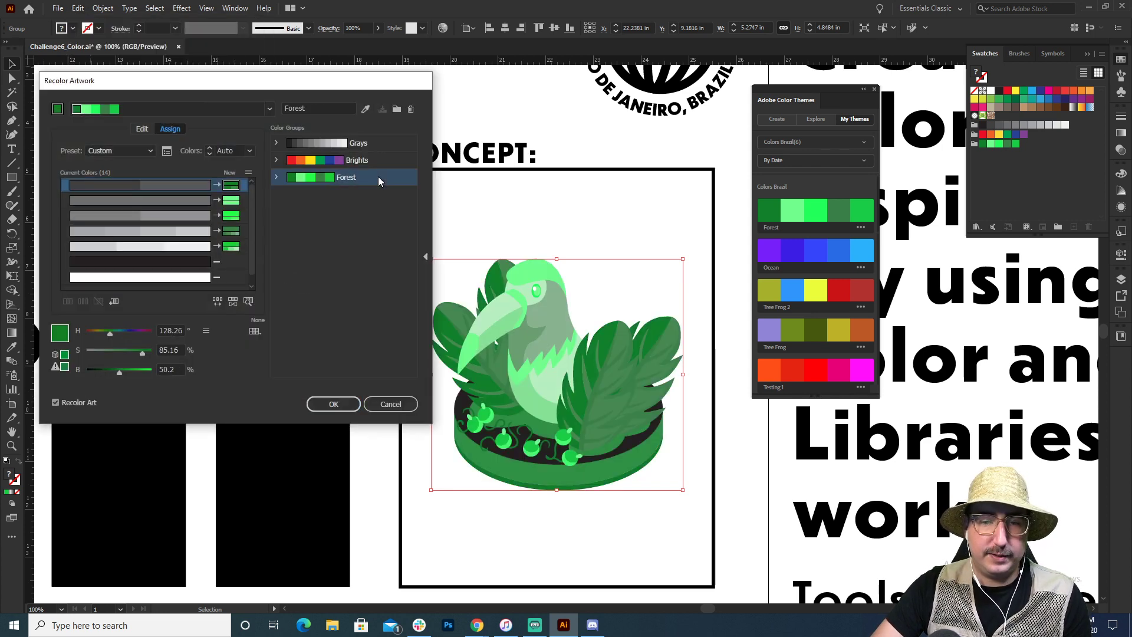
pyautogui.click(214, 301)
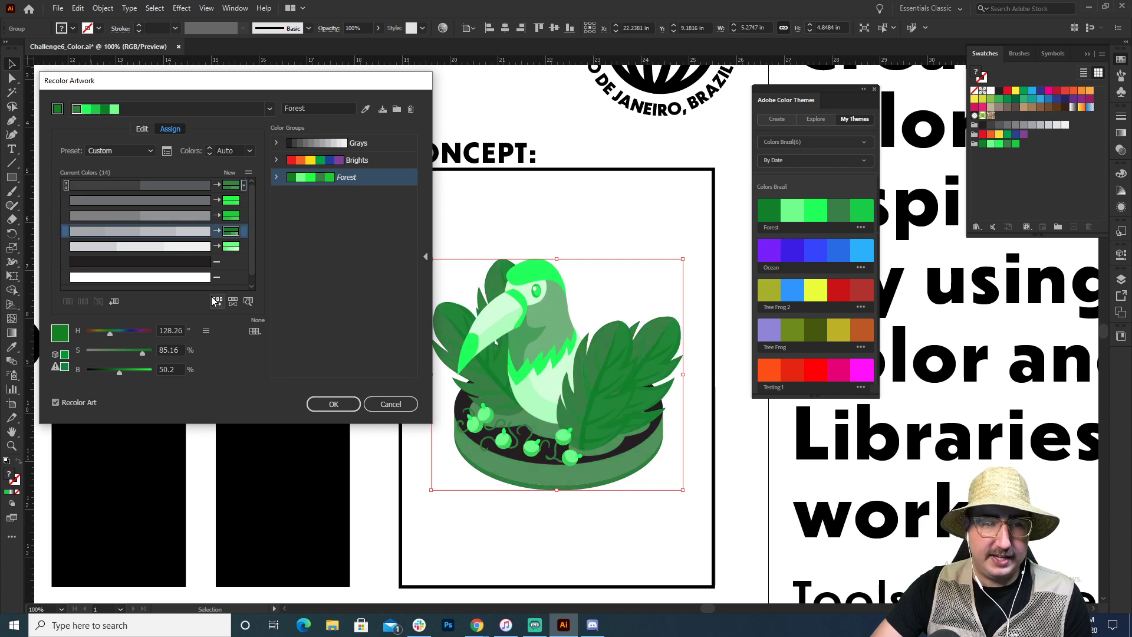
pyautogui.click(214, 302)
pyautogui.click(215, 304)
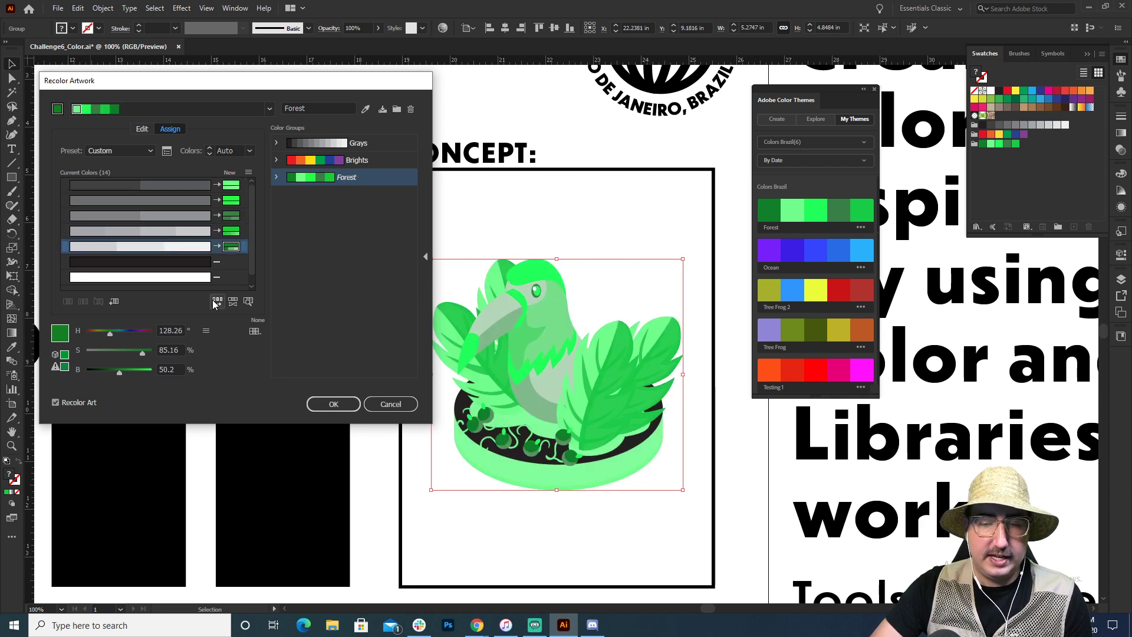
pyautogui.click(214, 303)
pyautogui.click(224, 231)
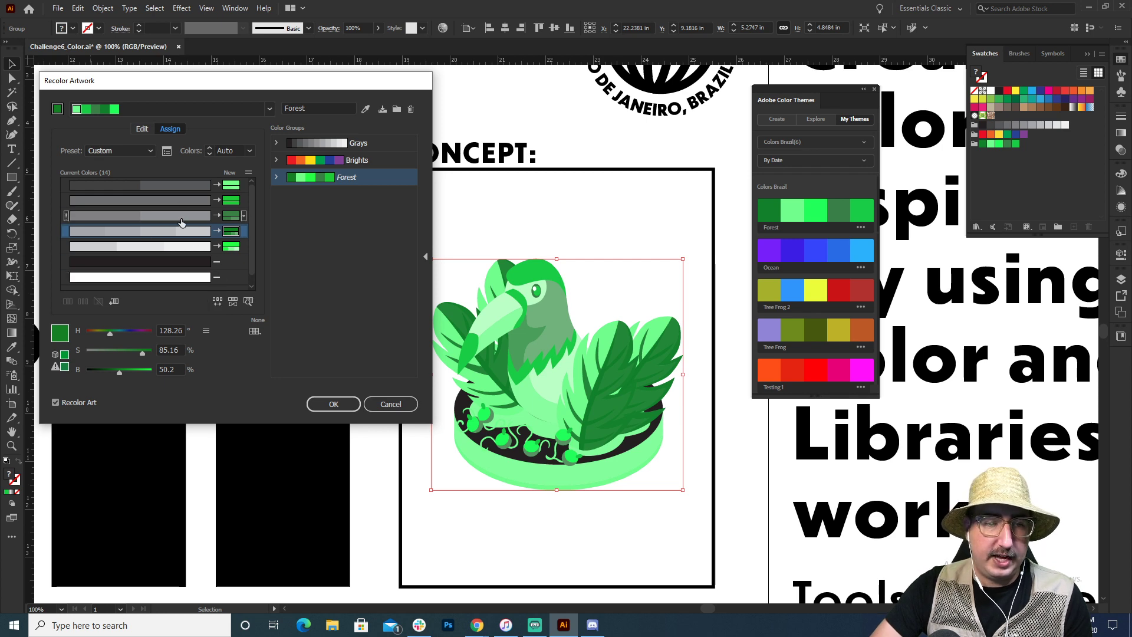
# - Assign a new dark green to the illustration's black and apply the recoloring without saving changes to the Forest swatch group
pyautogui.click(230, 262)
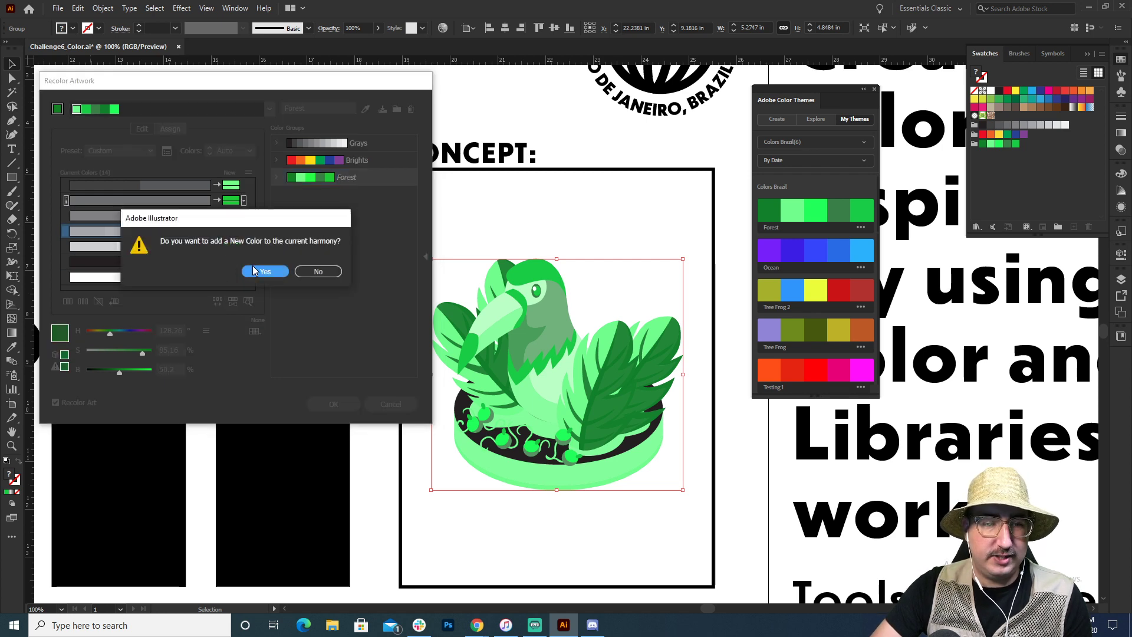
pyautogui.click(255, 271)
pyautogui.doubleClick(231, 263)
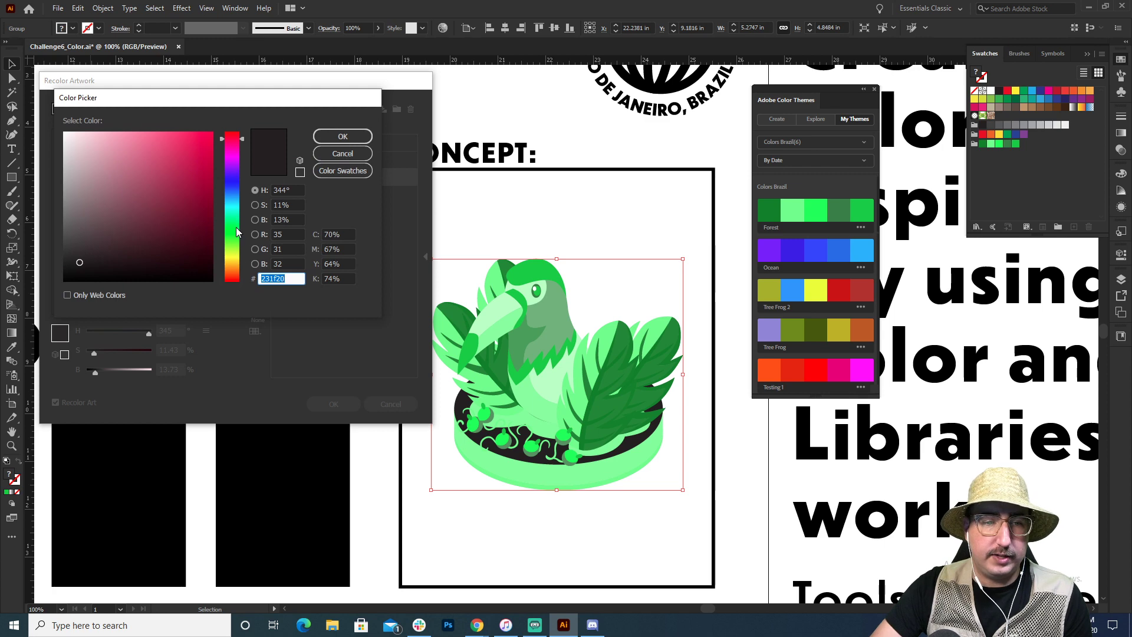
pyautogui.click(231, 229)
pyautogui.click(189, 207)
pyautogui.click(339, 136)
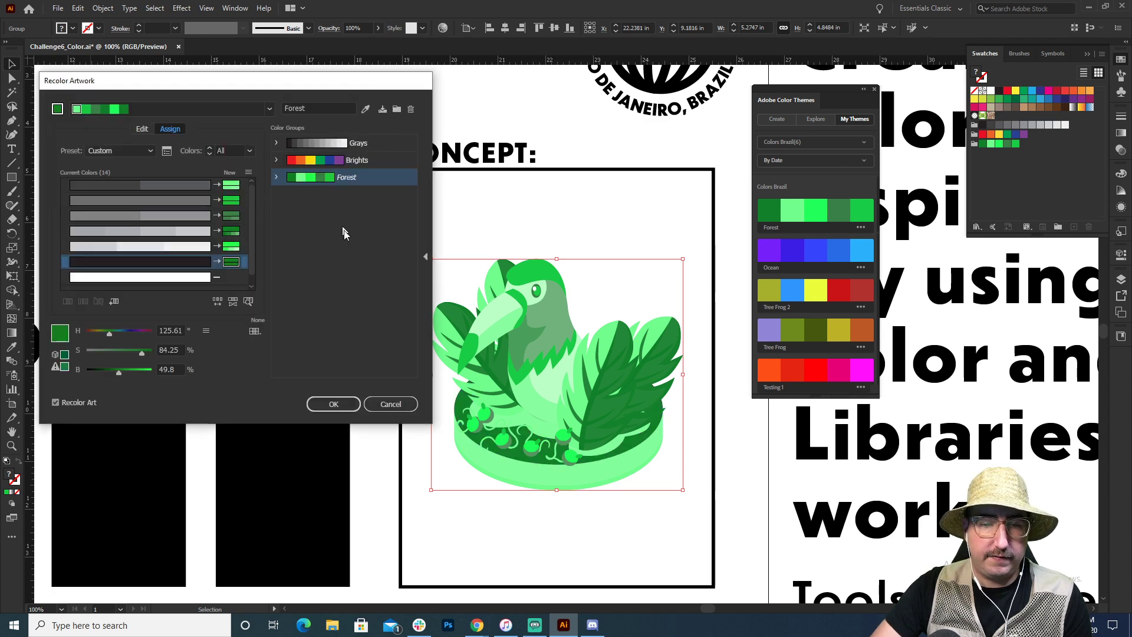
pyautogui.click(332, 404)
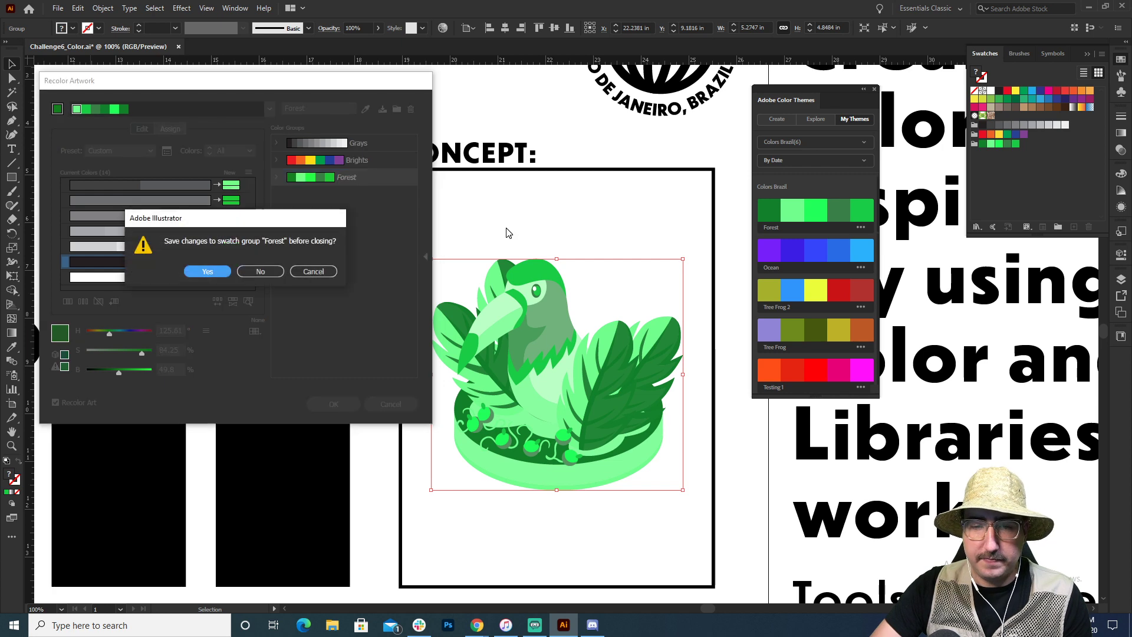
pyautogui.click(273, 272)
pyautogui.click(514, 209)
# - Move the color themes off the challenge text and create a triad harmony on the color wheel with a purple base color
pyautogui.press('z')
pyautogui.keyDown('alt'); pyautogui.click(546, 334); pyautogui.keyUp('alt')
pyautogui.keyDown('alt'); pyautogui.click(546, 333); pyautogui.keyUp('alt')
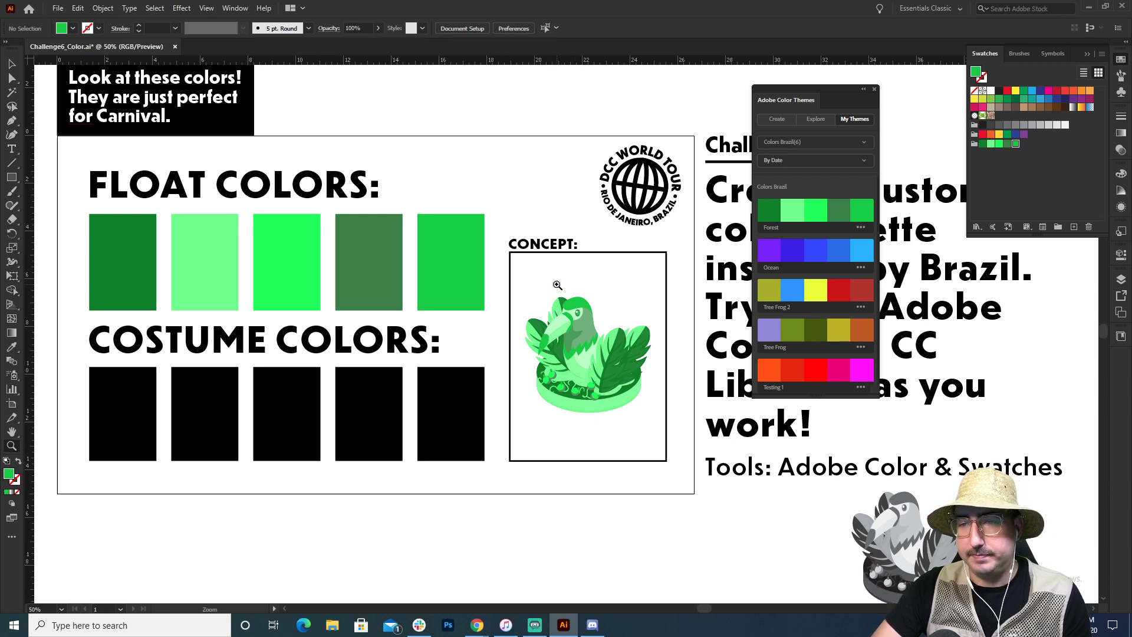
pyautogui.moveTo(820, 88); pyautogui.dragTo(537, 99)
pyautogui.click(495, 129)
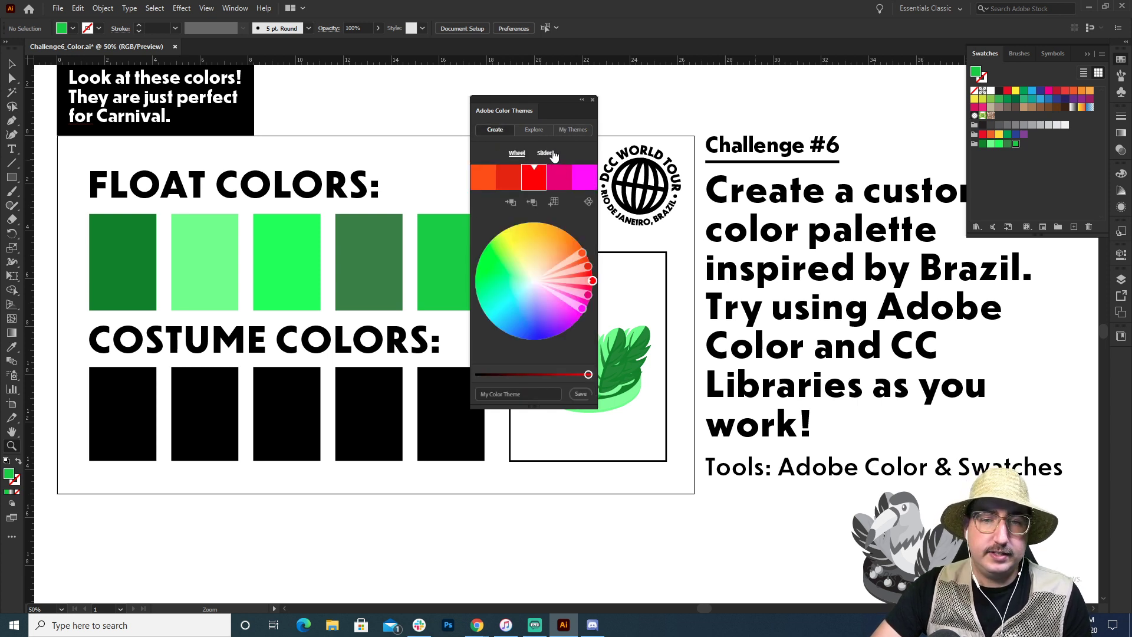
pyautogui.click(589, 202)
pyautogui.click(570, 253)
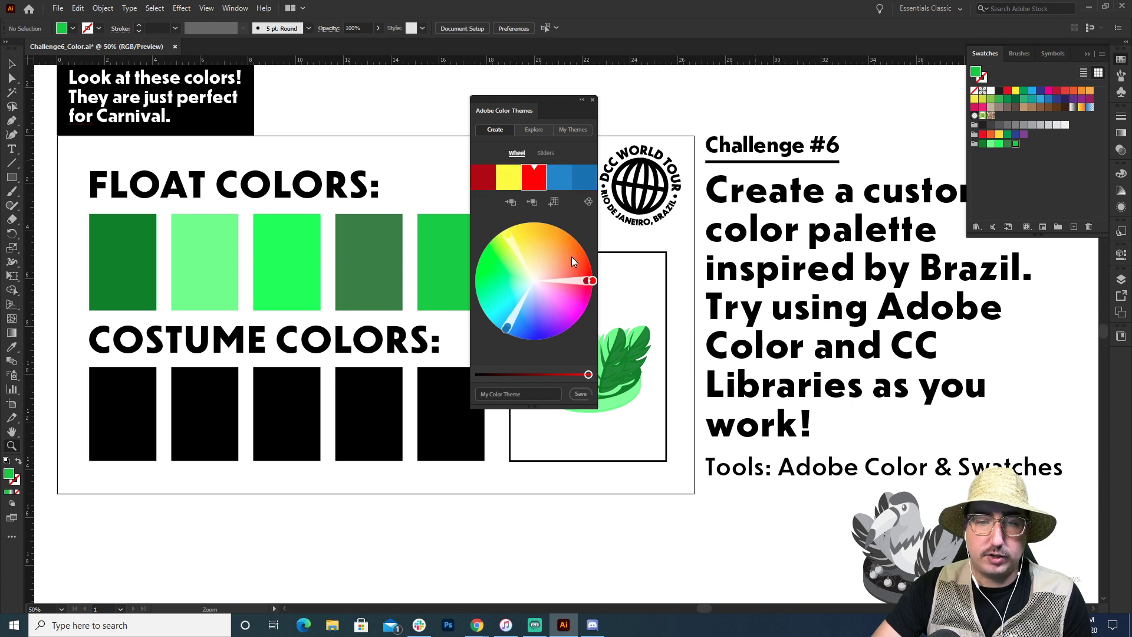
pyautogui.moveTo(591, 281); pyautogui.dragTo(572, 314)
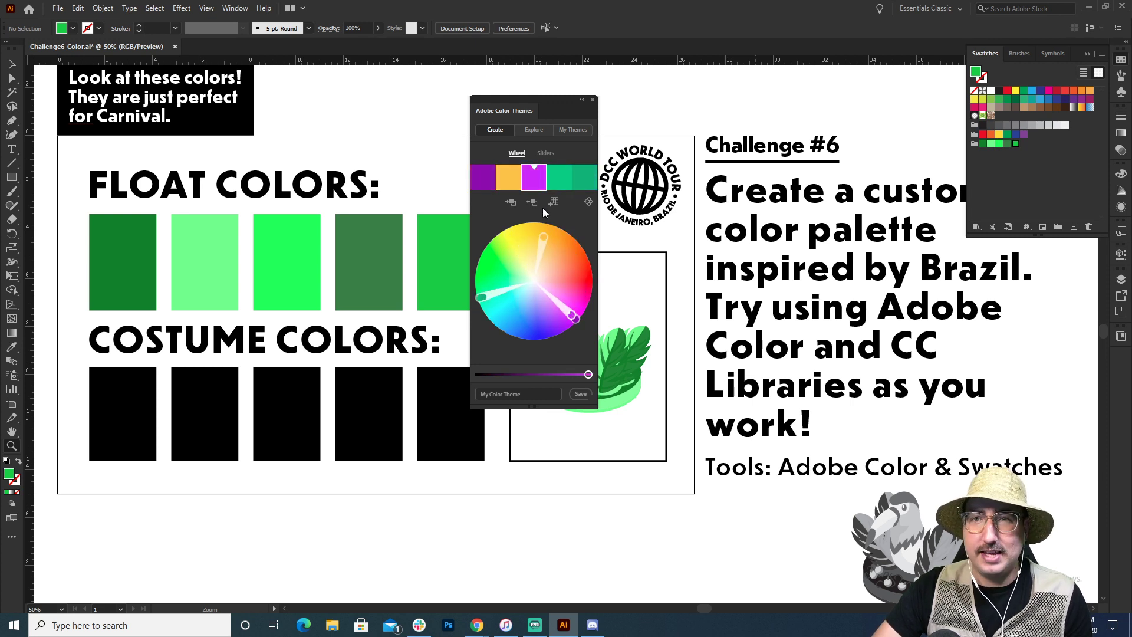
# - Explore the public color themes, filtering them to Most Used for the past month
pyautogui.click(534, 131)
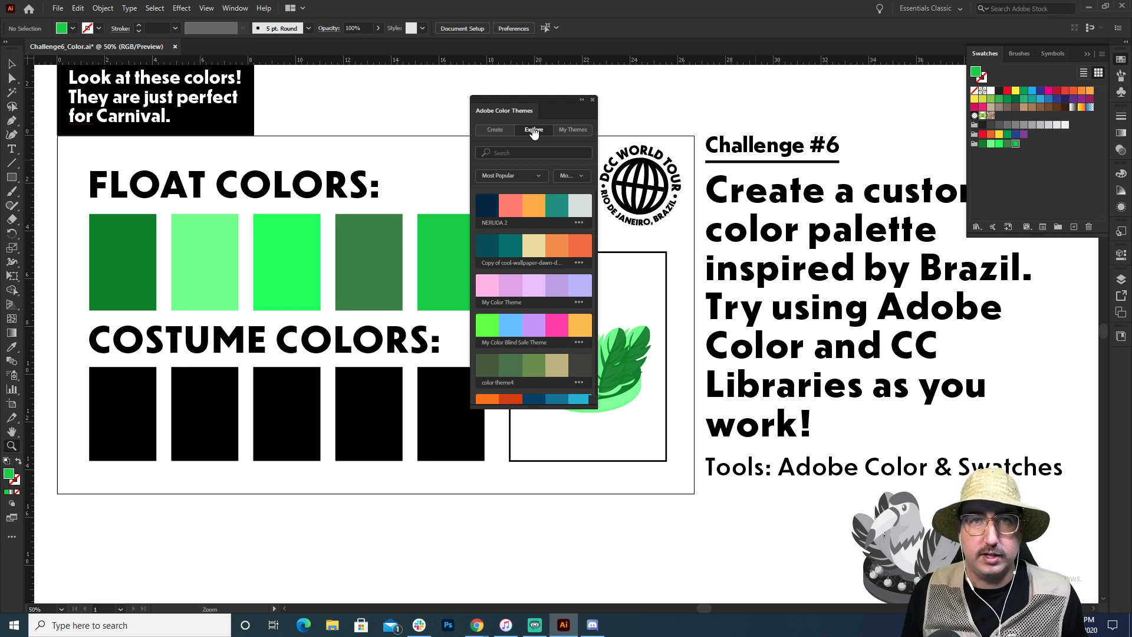
pyautogui.click(512, 172)
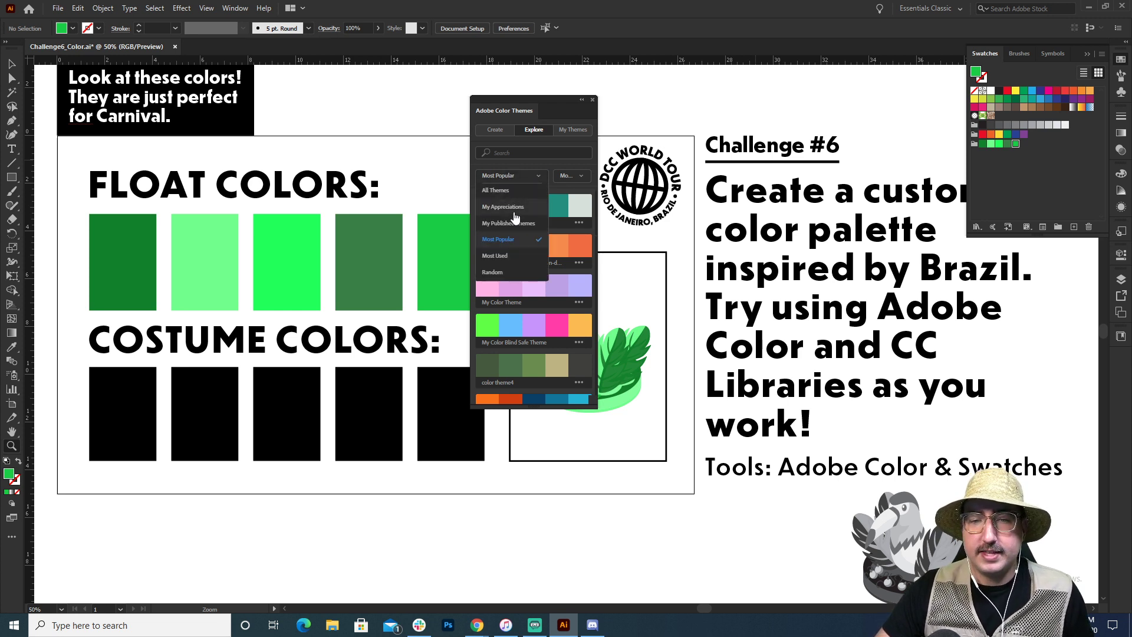
pyautogui.click(507, 257)
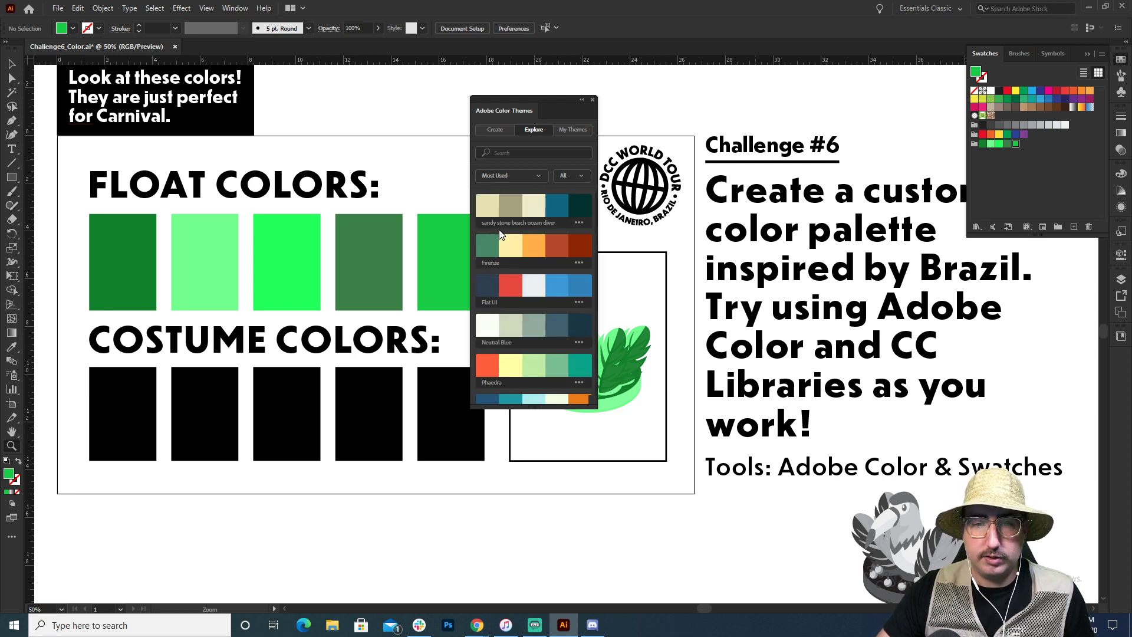
pyautogui.click(578, 177)
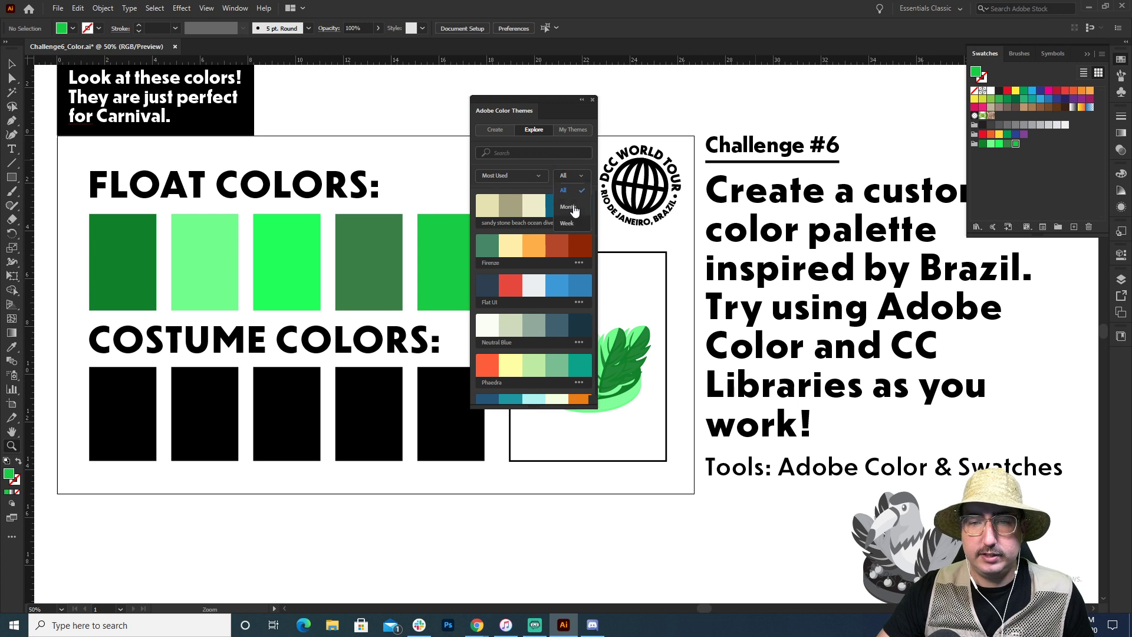
pyautogui.click(570, 206)
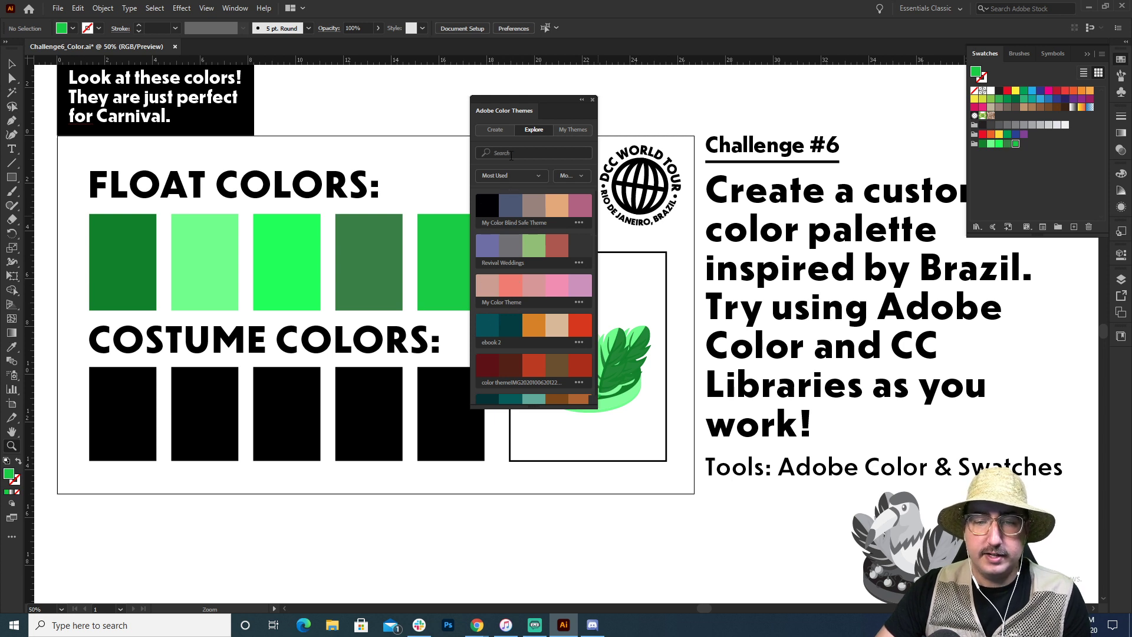
# - Search the public color themes for "Orange" and browse the matching palettes
pyautogui.click(513, 153)
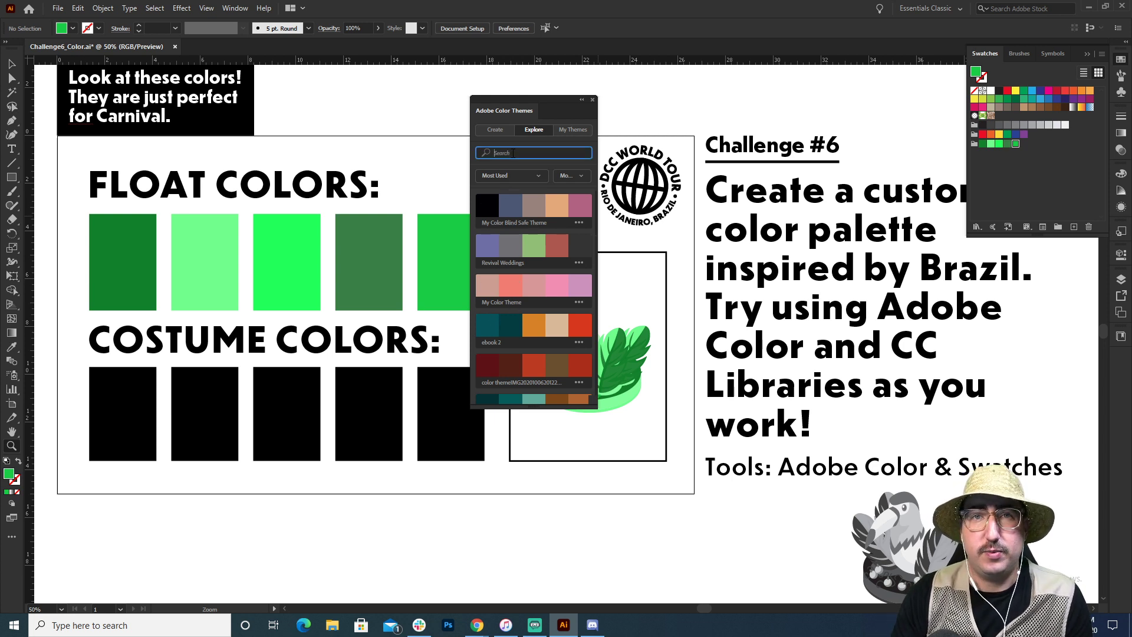
pyautogui.write('Orange')
pyautogui.press('Return')
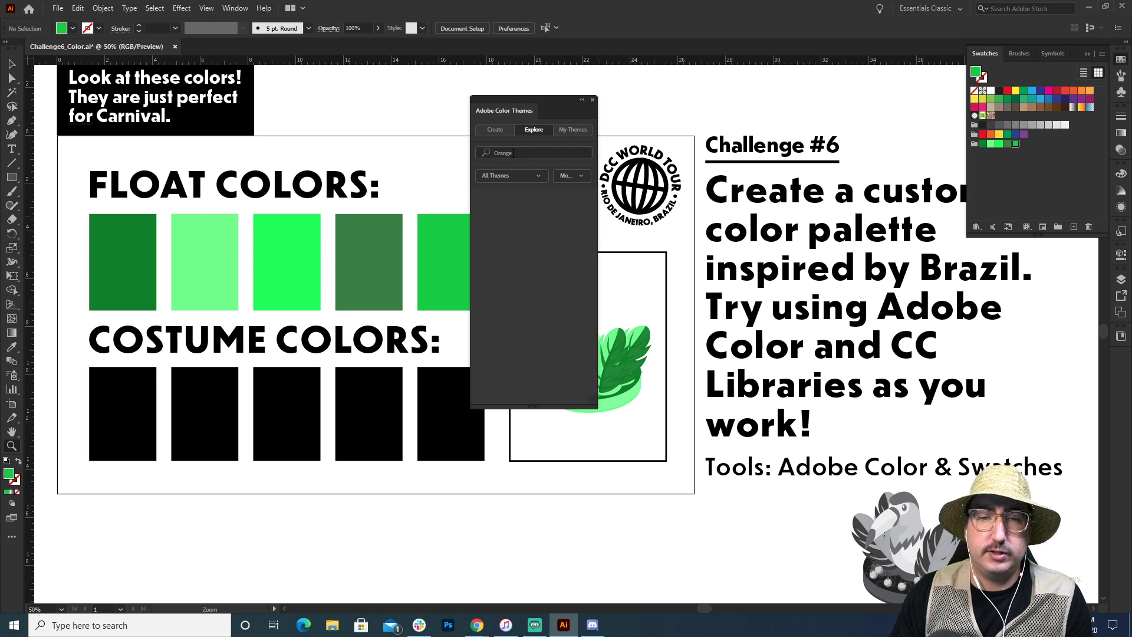
pyautogui.scroll(-3, 519, 237)
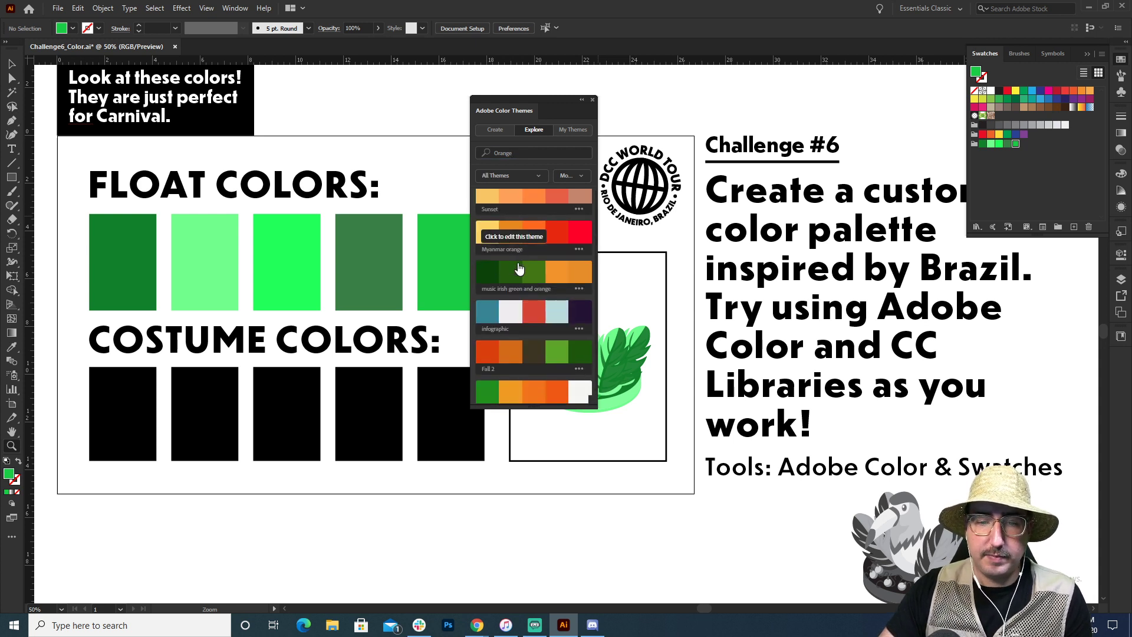
pyautogui.scroll(2, 518, 263)
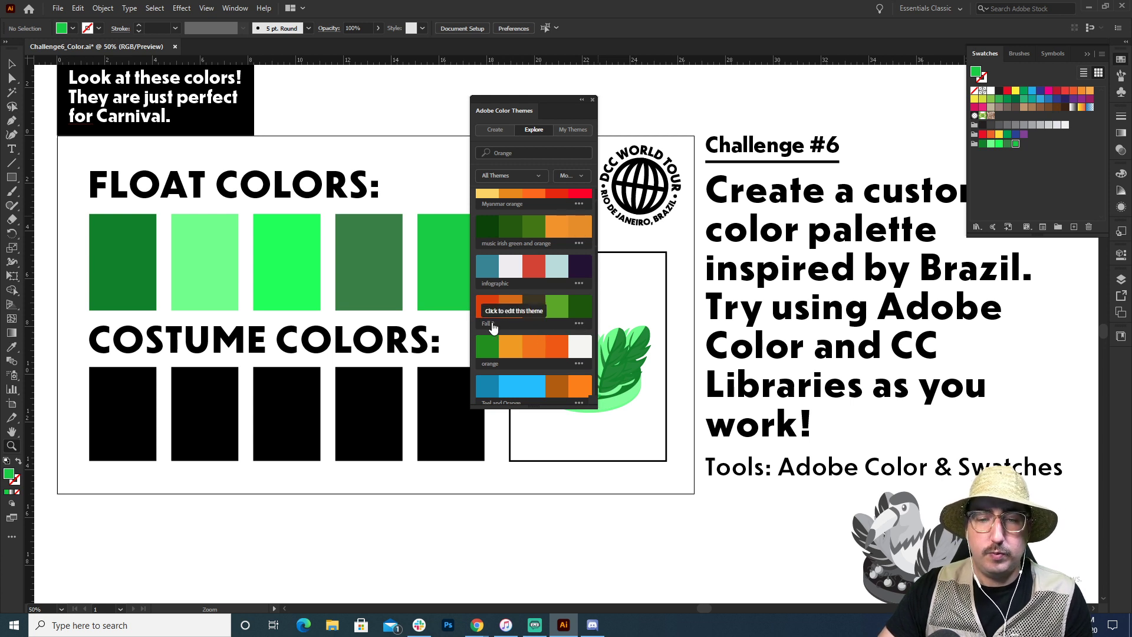
# - Add the Fall 2 theme to the document's swatches and close the Adobe Color Themes window
pyautogui.click(576, 324)
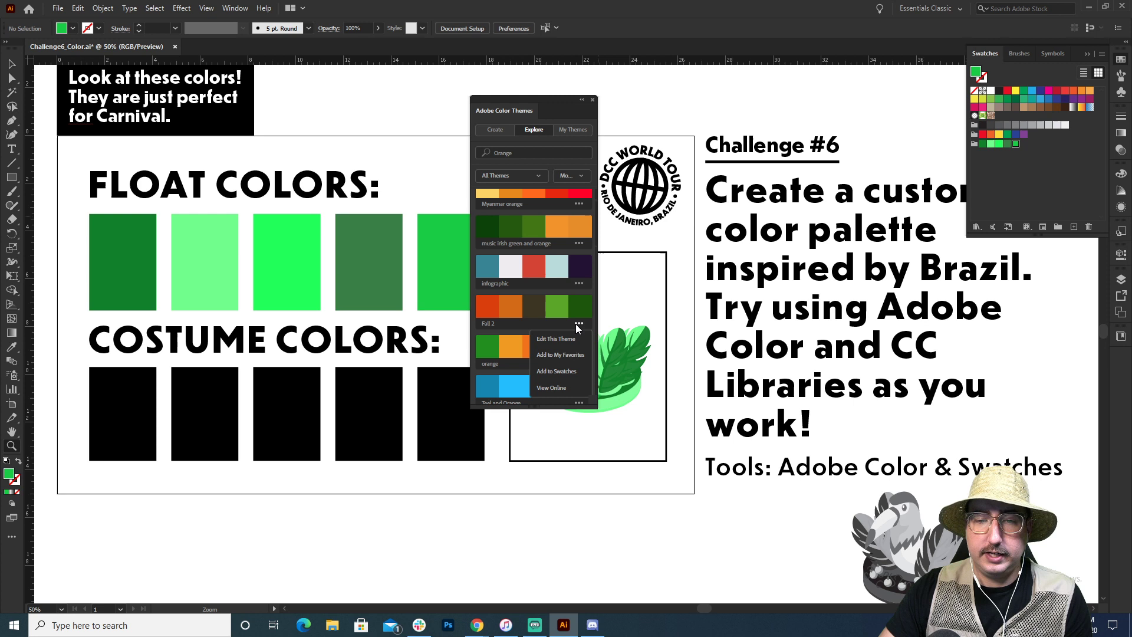
pyautogui.click(568, 377)
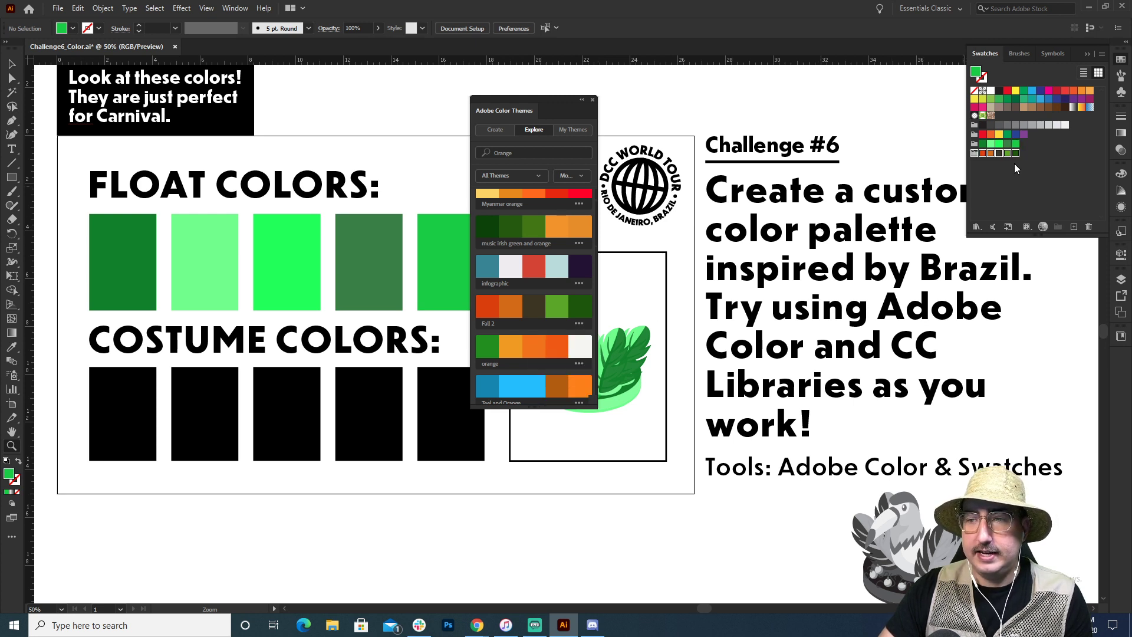
pyautogui.click(669, 119)
pyautogui.press('v')
pyautogui.click(408, 267)
pyautogui.moveTo(386, 320); pyautogui.dragTo(417, 125)
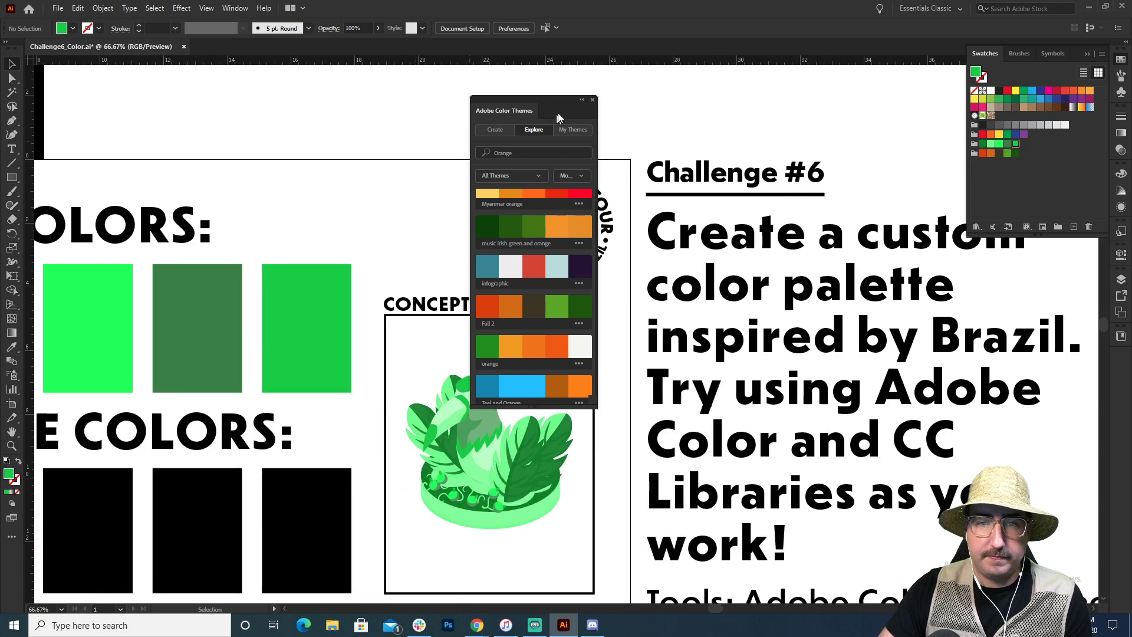
pyautogui.click(593, 99)
# - Recolor the toucan float illustration in the Concept box with the Fall 2 color group
pyautogui.press('z')
pyautogui.keyDown('alt'); pyautogui.click(511, 393); pyautogui.keyUp('alt')
pyautogui.keyDown('alt'); pyautogui.click(550, 371); pyautogui.keyUp('alt')
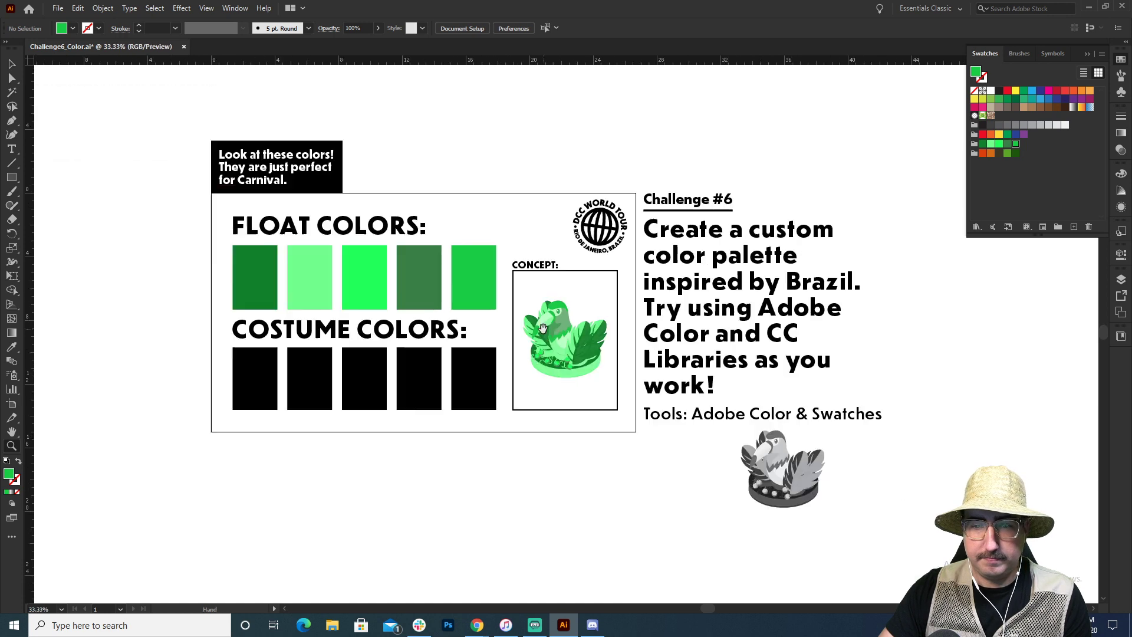
pyautogui.moveTo(543, 329); pyautogui.dragTo(563, 269)
pyautogui.click(575, 269)
pyautogui.press('v')
pyautogui.click(569, 323)
pyautogui.press('z')
pyautogui.click(590, 343)
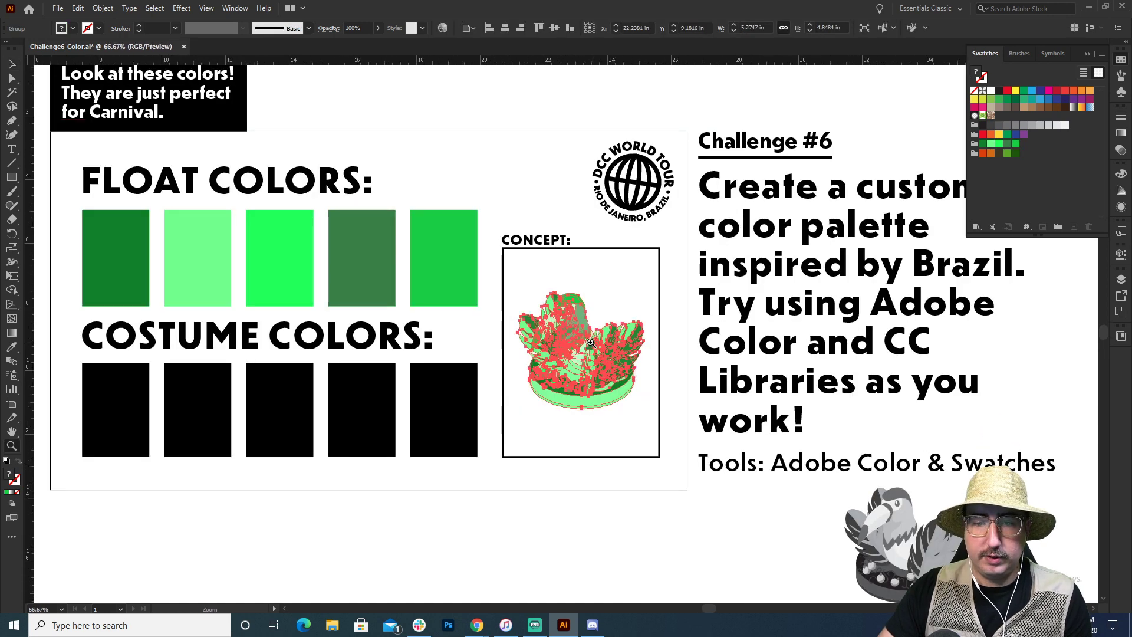
pyautogui.click(78, 7)
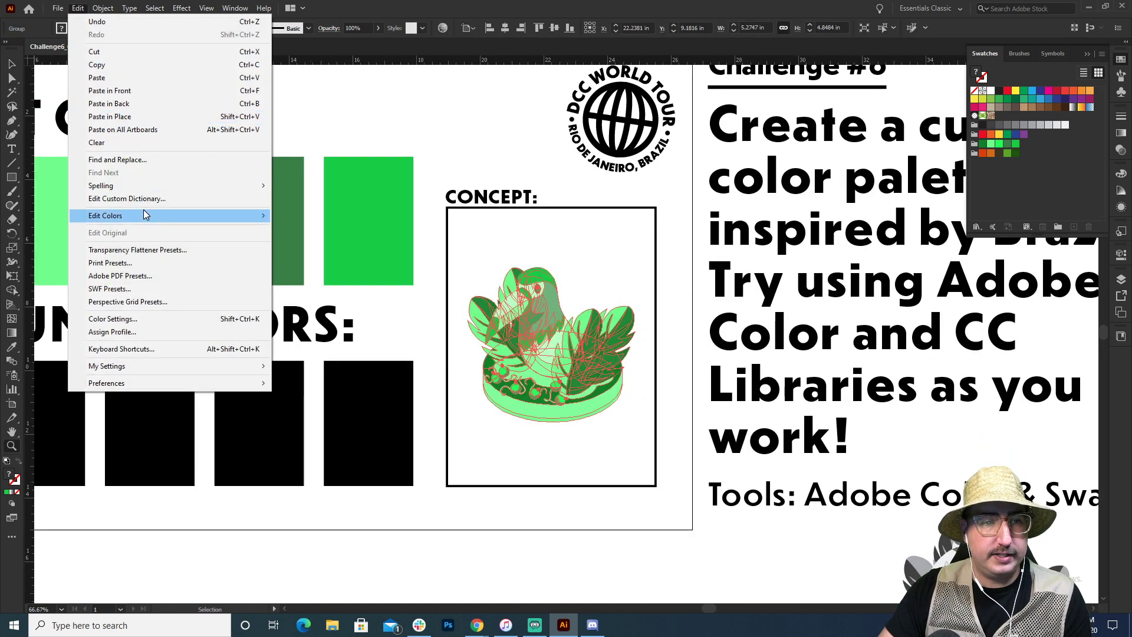
pyautogui.moveTo(162, 214)
pyautogui.click(284, 215)
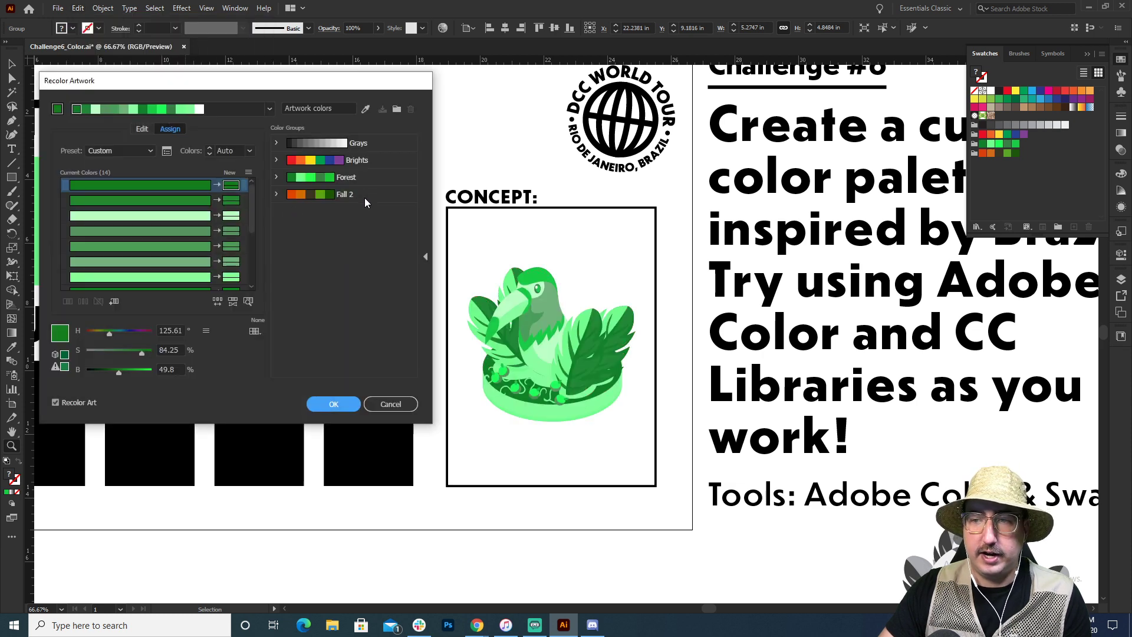
pyautogui.click(355, 196)
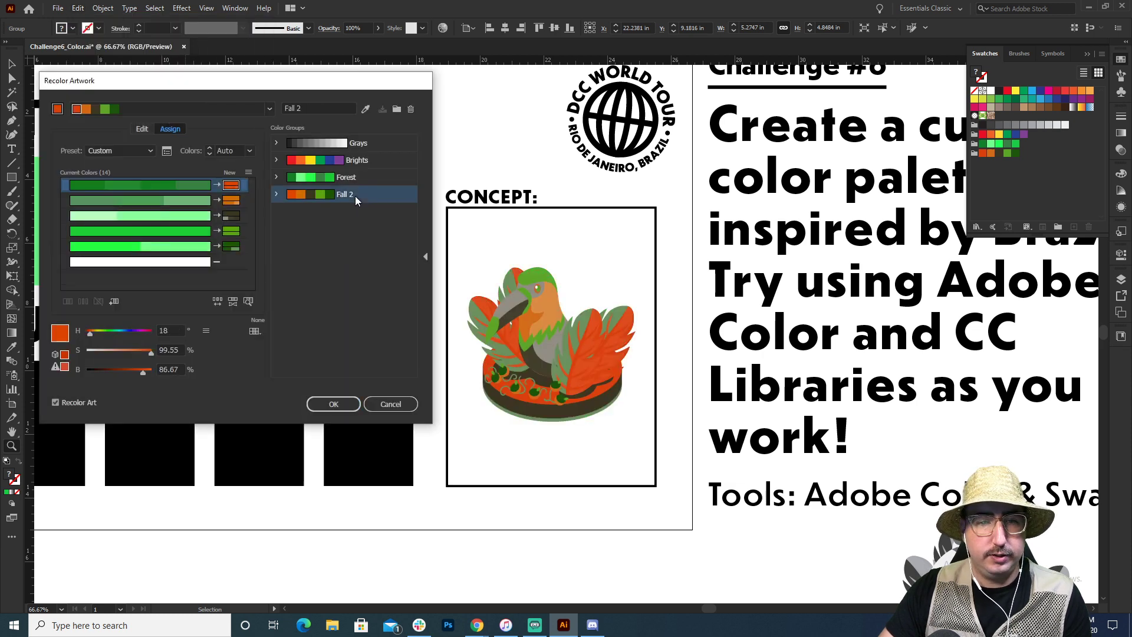
# - Randomize the order of the Fall 2 colors until the toucan gets dark green leaves, and apply without saving changes to the swatch group
pyautogui.click(219, 302)
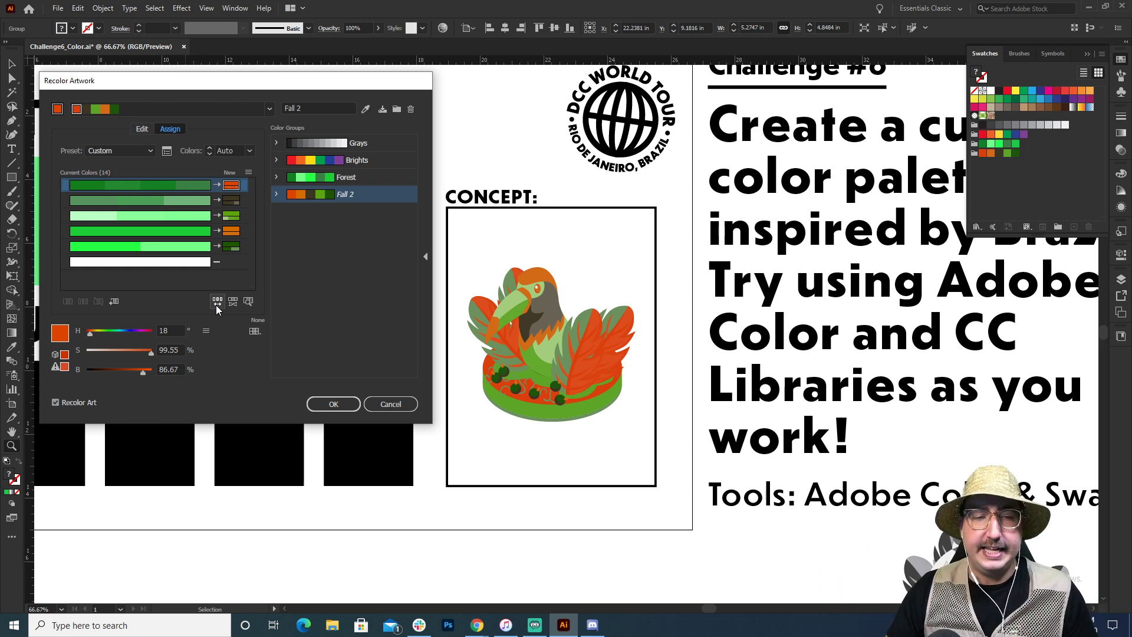
pyautogui.click(216, 306)
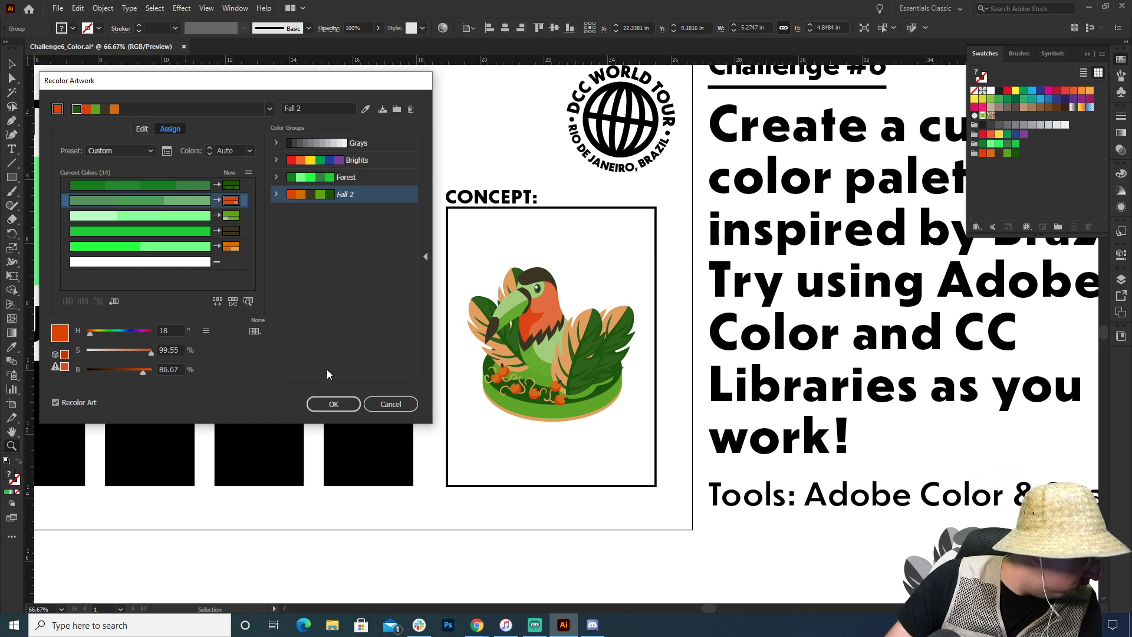
pyautogui.click(323, 404)
pyautogui.click(273, 270)
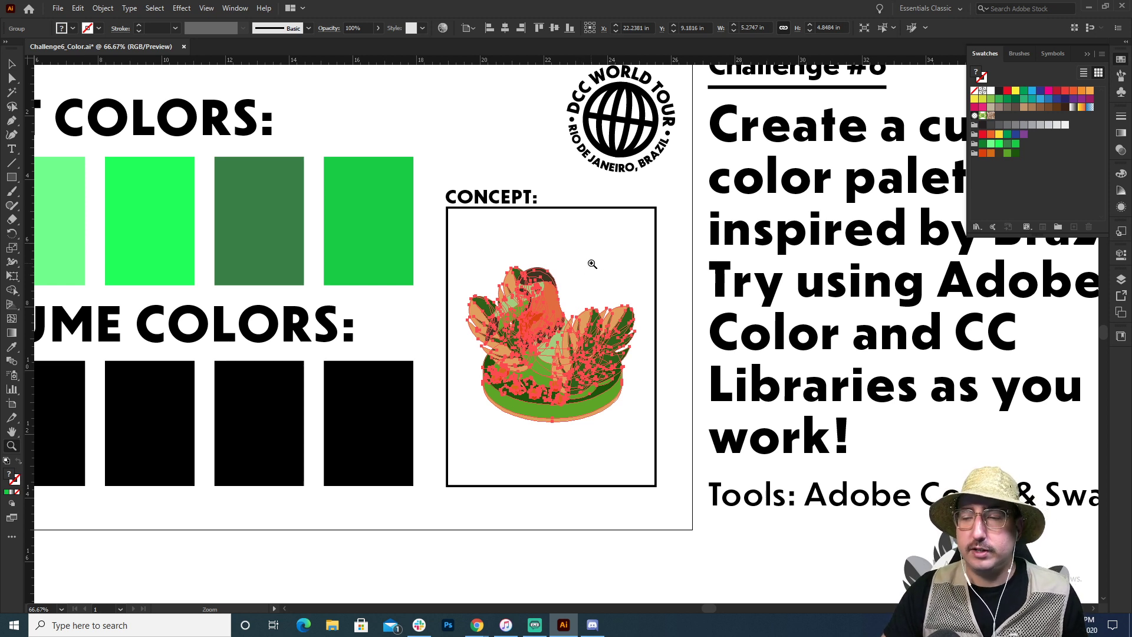
# - Create a color group named "Fall Costume" from the selected toucan artwork, then deselect the artwork
pyautogui.click(1058, 228)
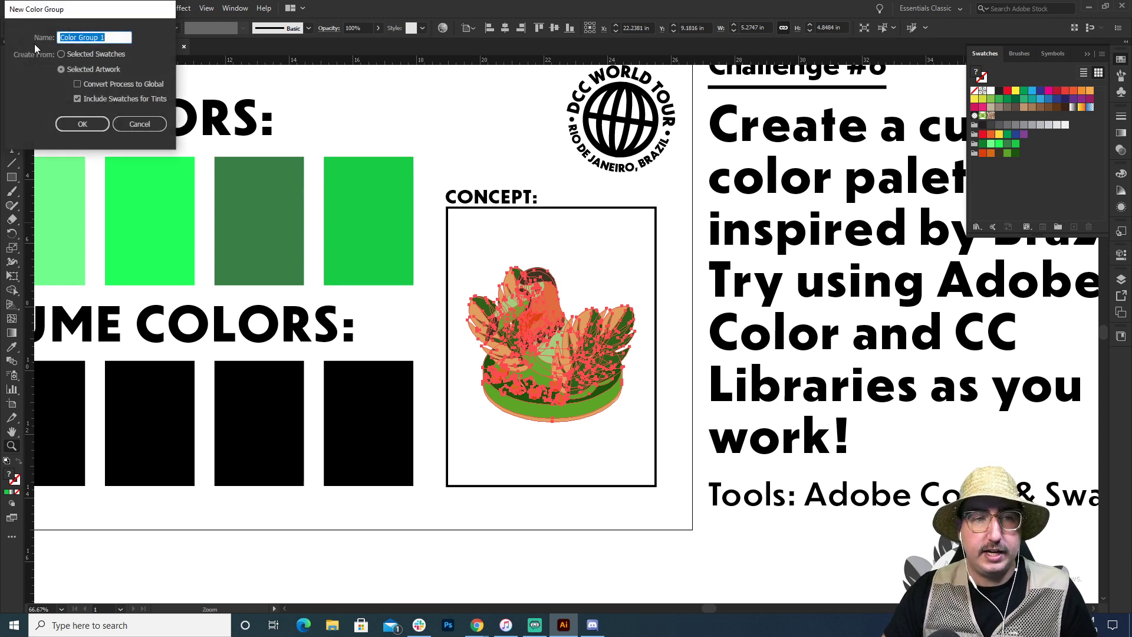
pyautogui.write('Fall')
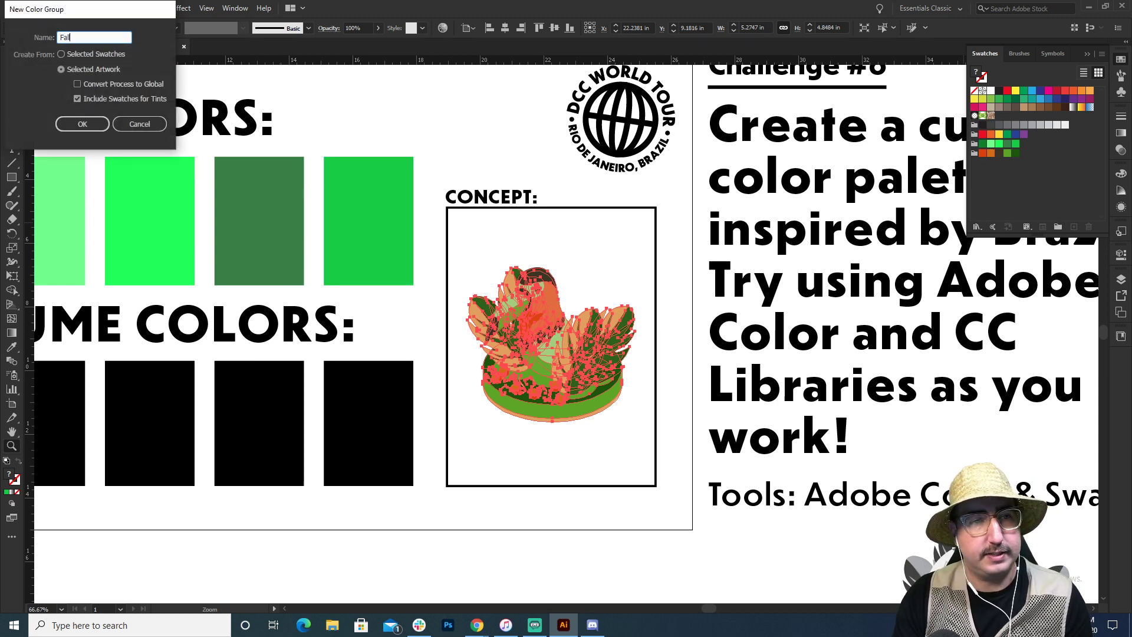
pyautogui.write(' Costume')
pyautogui.press('Return')
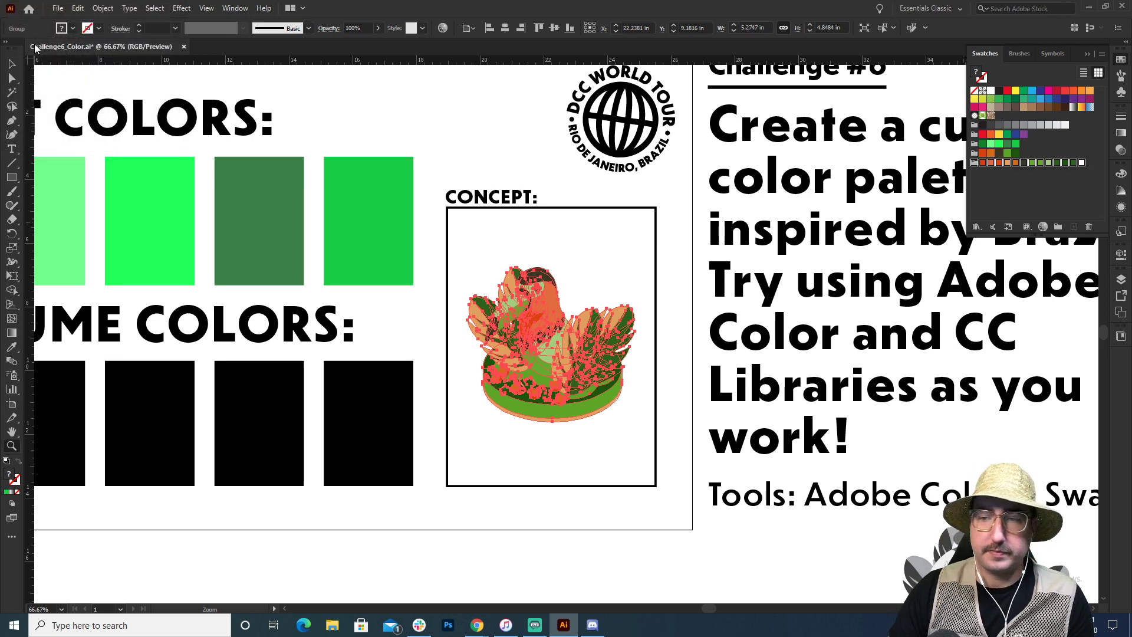
pyautogui.click(982, 178)
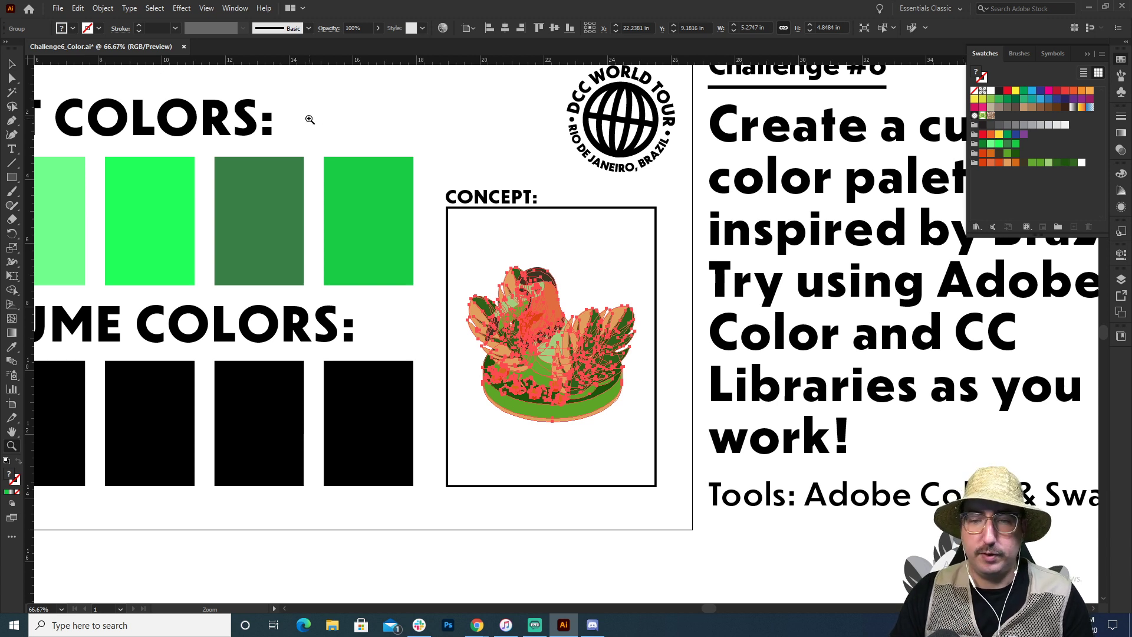
pyautogui.click(12, 63)
pyautogui.click(507, 256)
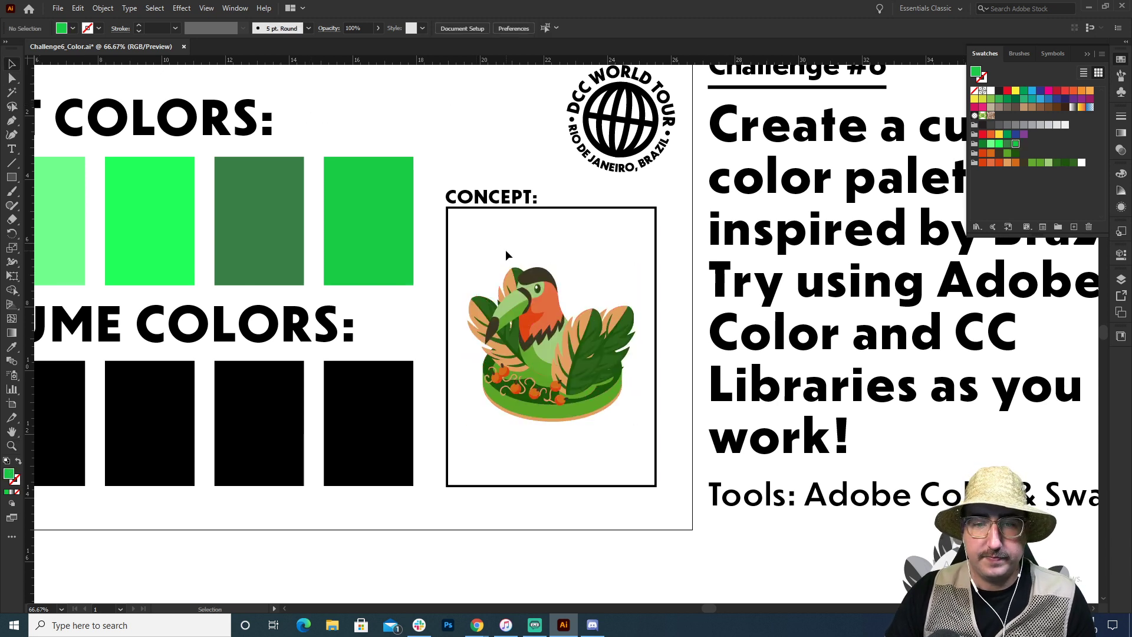
pyautogui.press('z')
pyautogui.keyDown('alt'); pyautogui.click(502, 330); pyautogui.keyUp('alt')
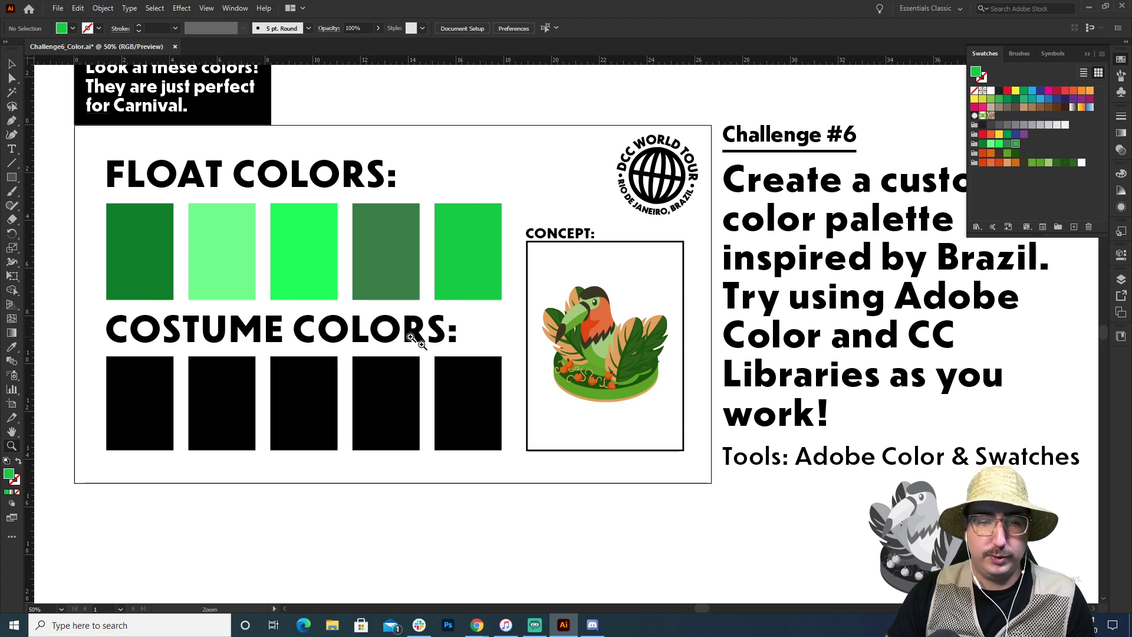
# - Switch to the Adobe Color website in Chrome and open its theme extraction from an image
pyautogui.moveTo(478, 631)
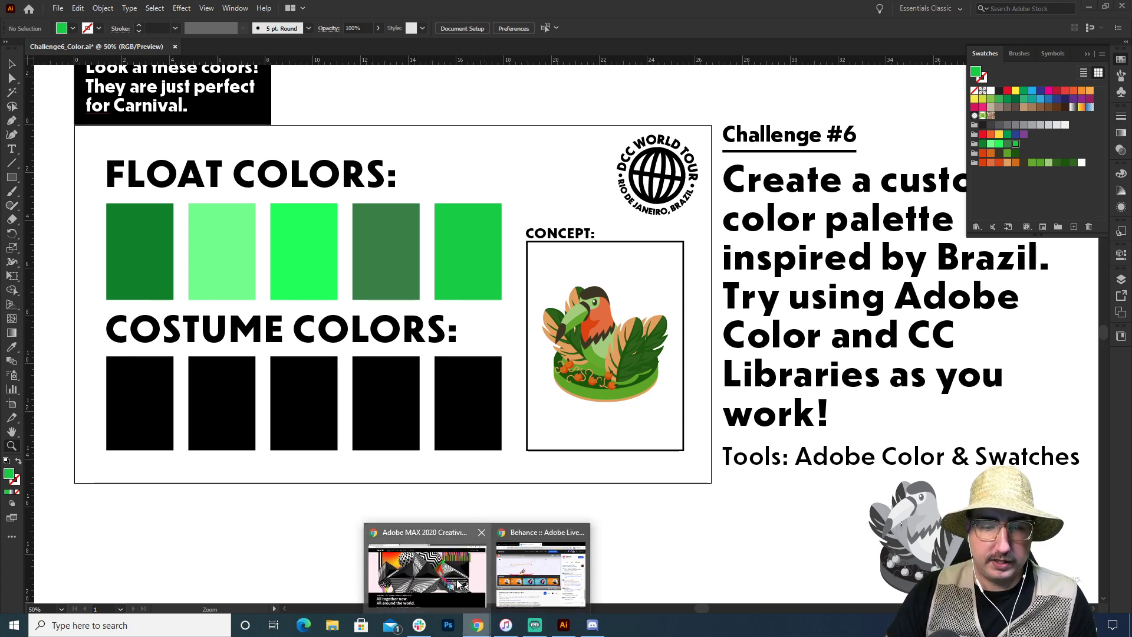
pyautogui.click(430, 561)
pyautogui.click(472, 10)
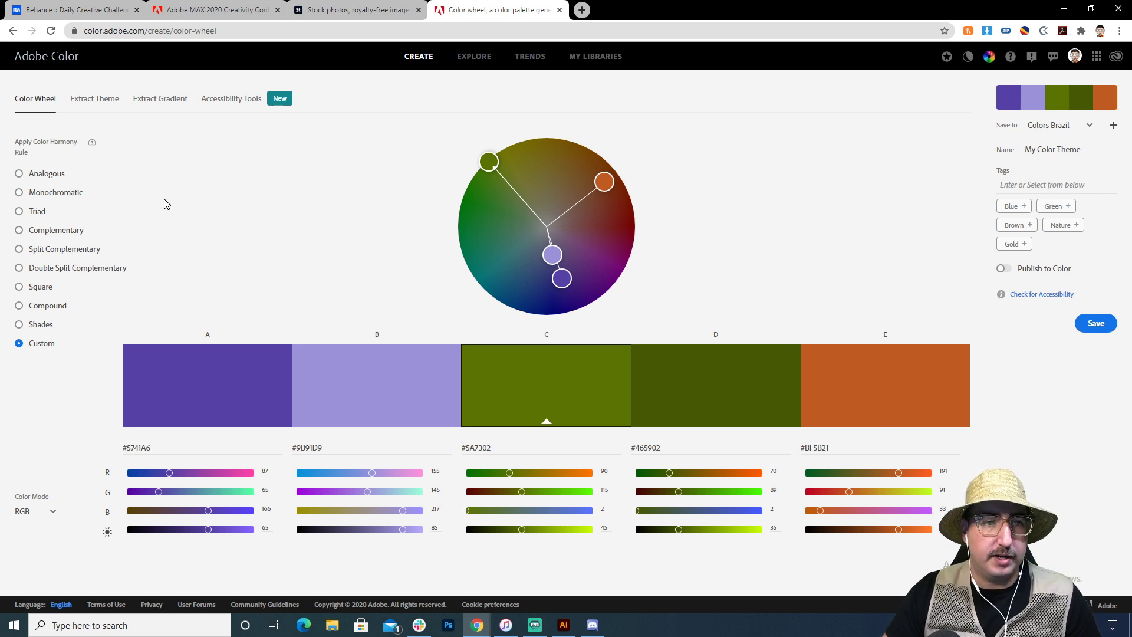
pyautogui.click(101, 102)
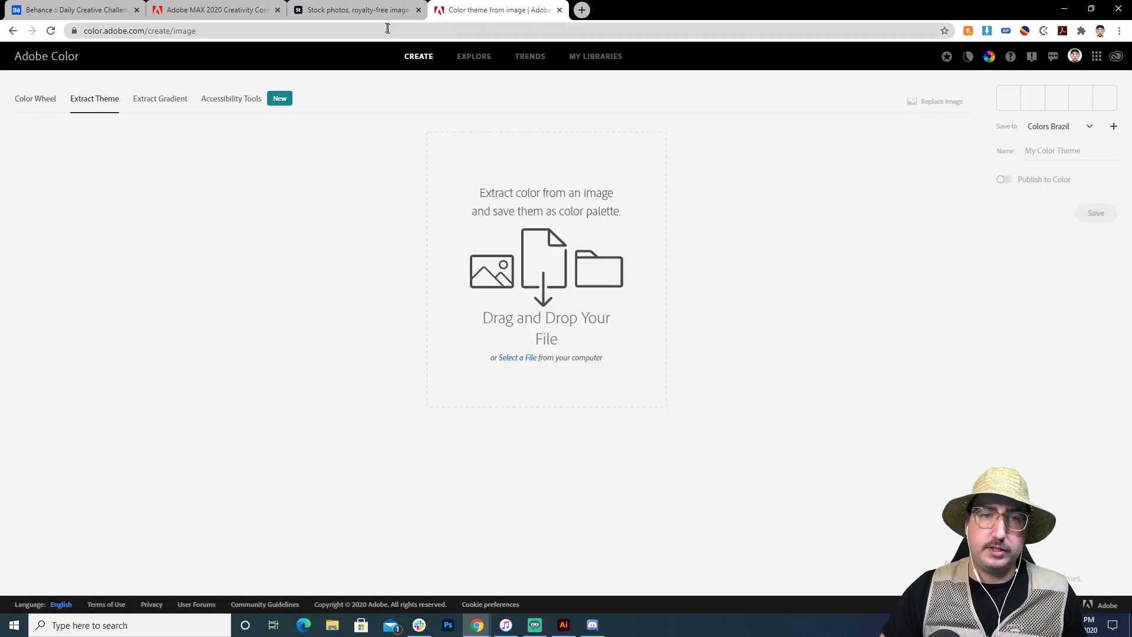
# - Search Adobe Stock for "tree frogs" and license the red-eye tree frog photo on a black background with the standard license
pyautogui.click(373, 12)
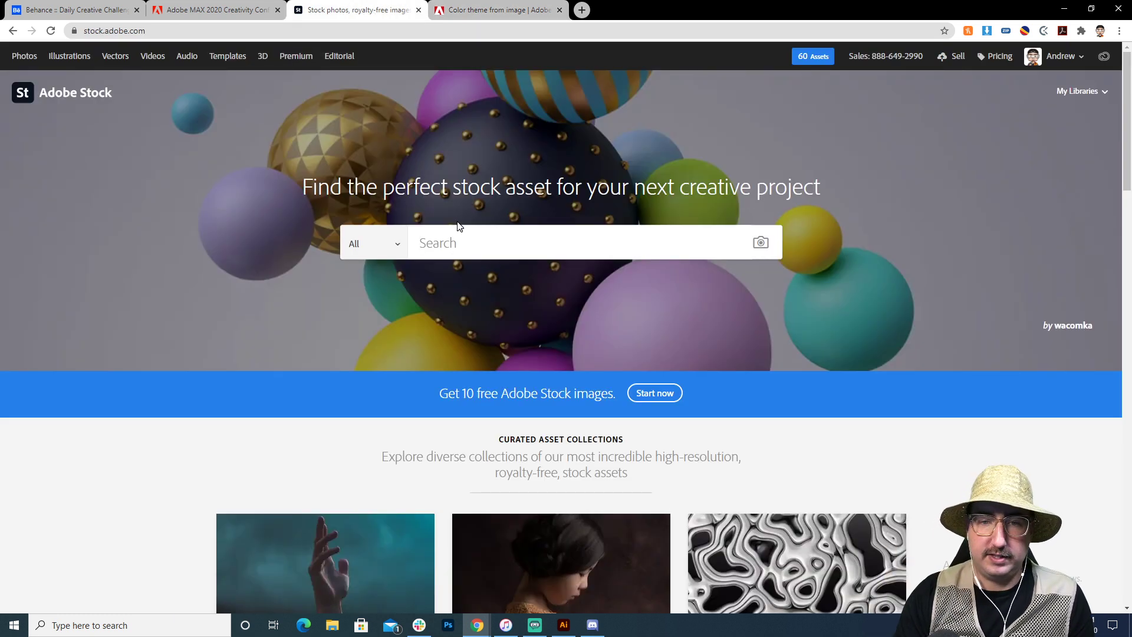
pyautogui.write('tree fro')
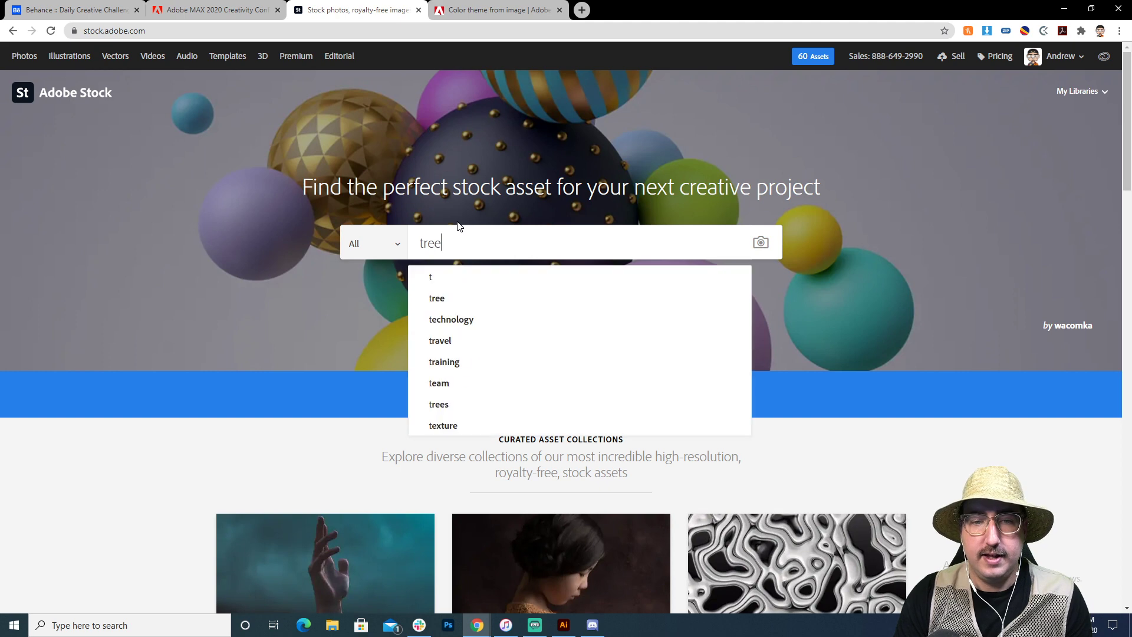
pyautogui.write('gs')
pyautogui.press('Return')
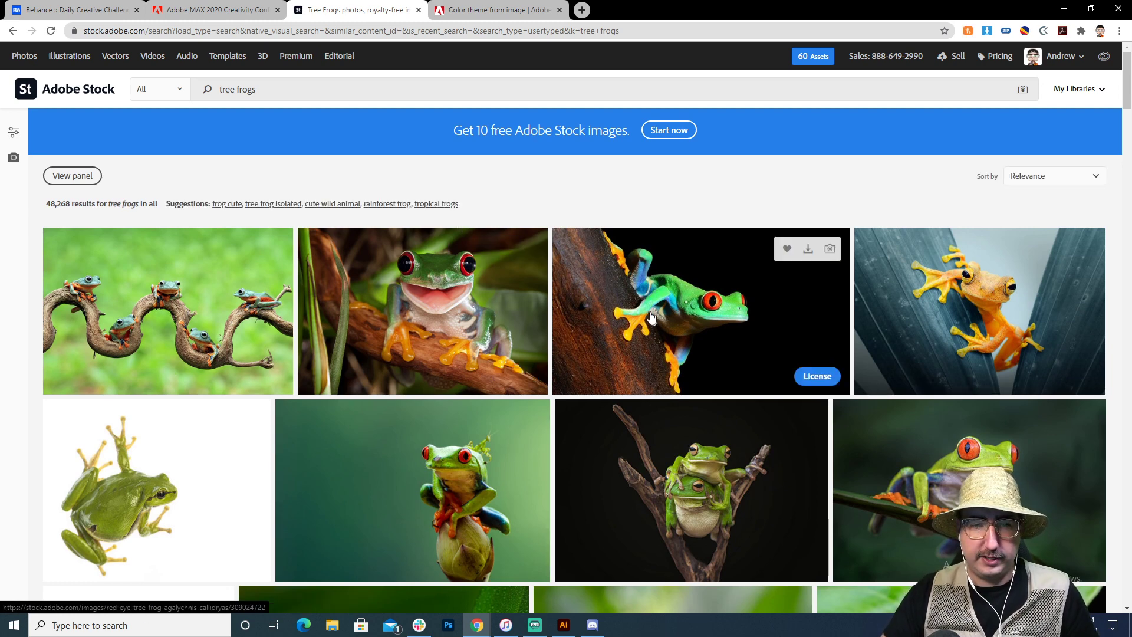
pyautogui.click(671, 299)
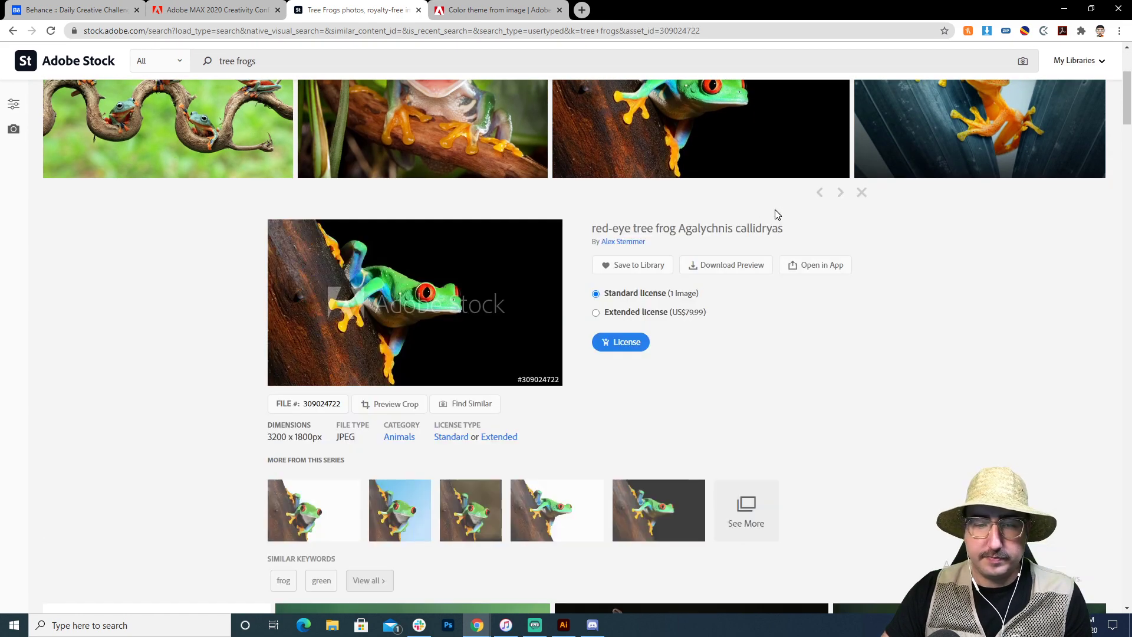
pyautogui.click(626, 348)
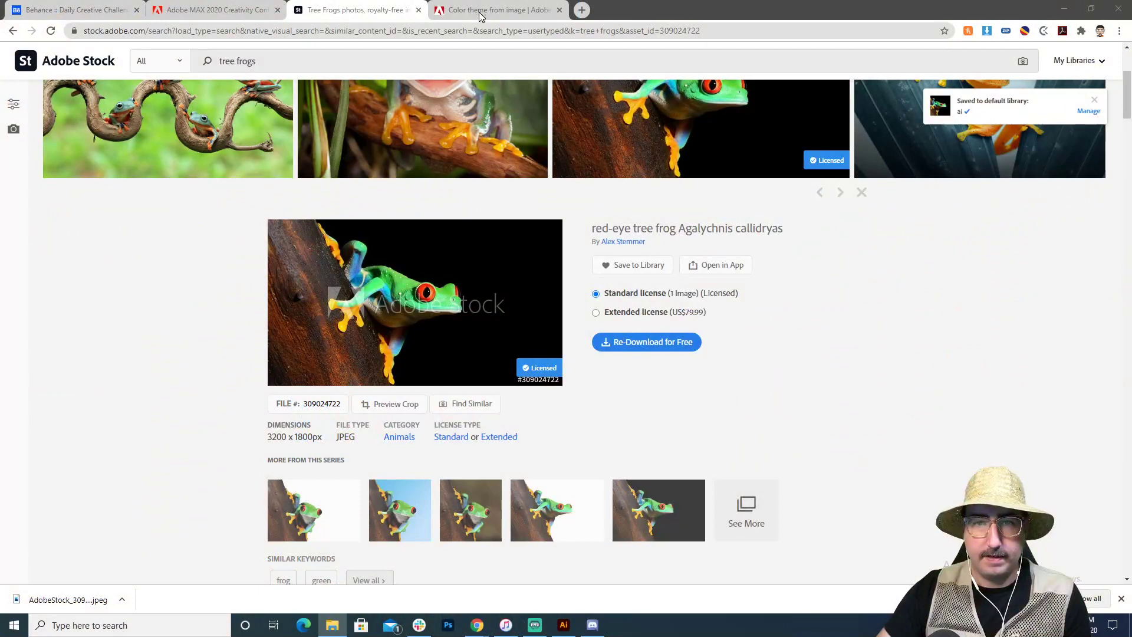
# - Return to Adobe Color and extract a color theme from the downloaded tree frog photo
pyautogui.click(482, 13)
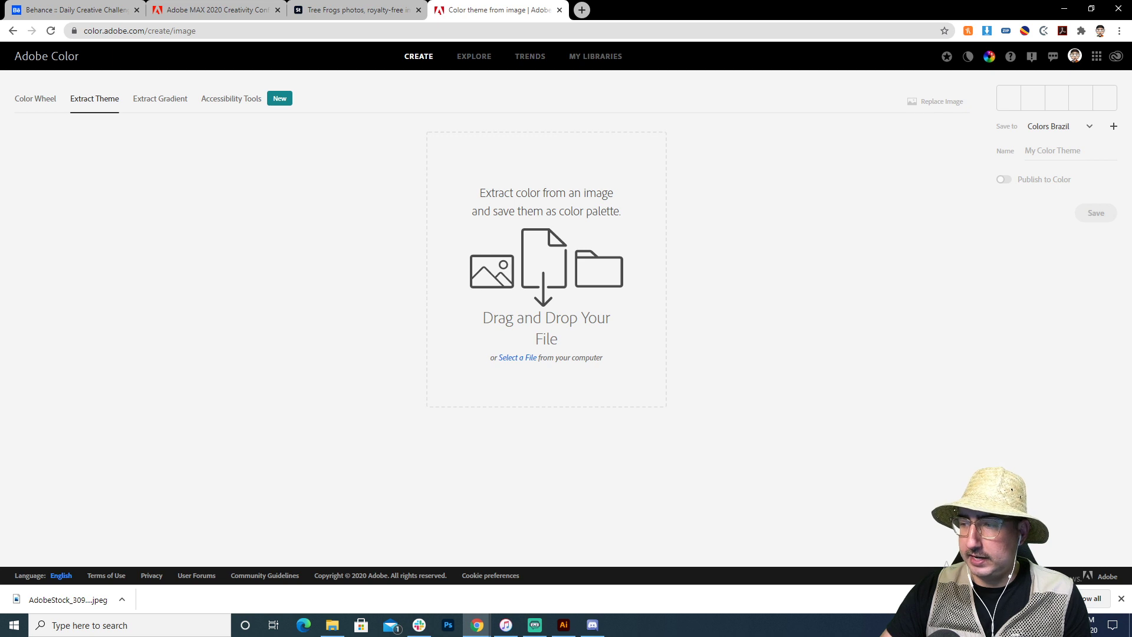
pyautogui.moveTo(920, 634); pyautogui.dragTo(545, 266)
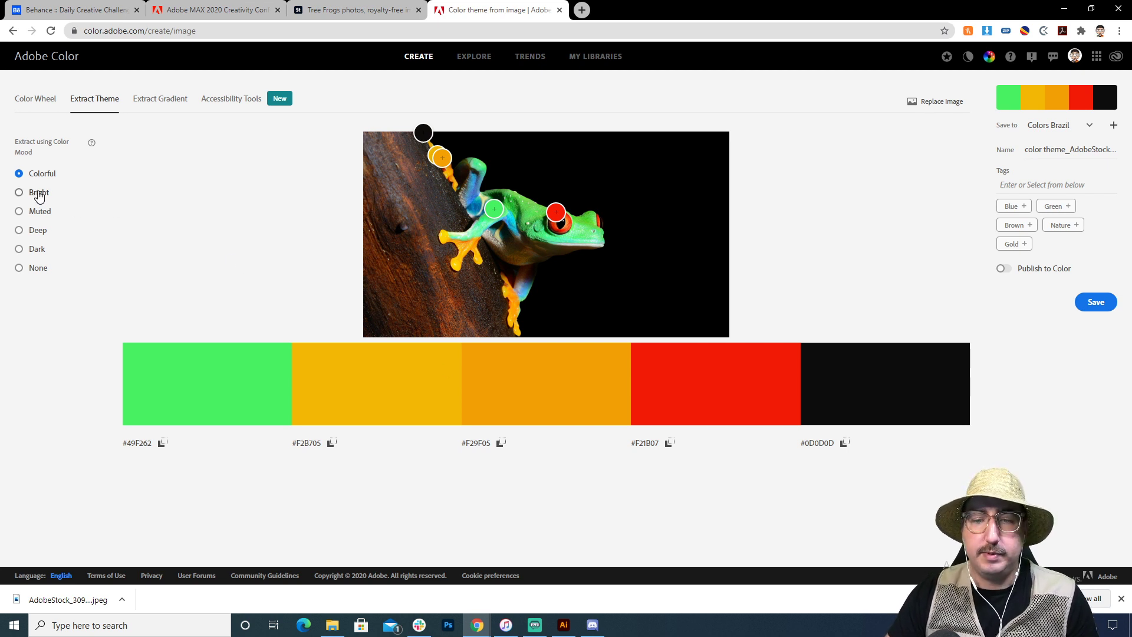
# - Preview the Bright, Muted, Deep and Dark color moods, and resample theme colors from the frog's red eye and orange foot
pyautogui.click(38, 212)
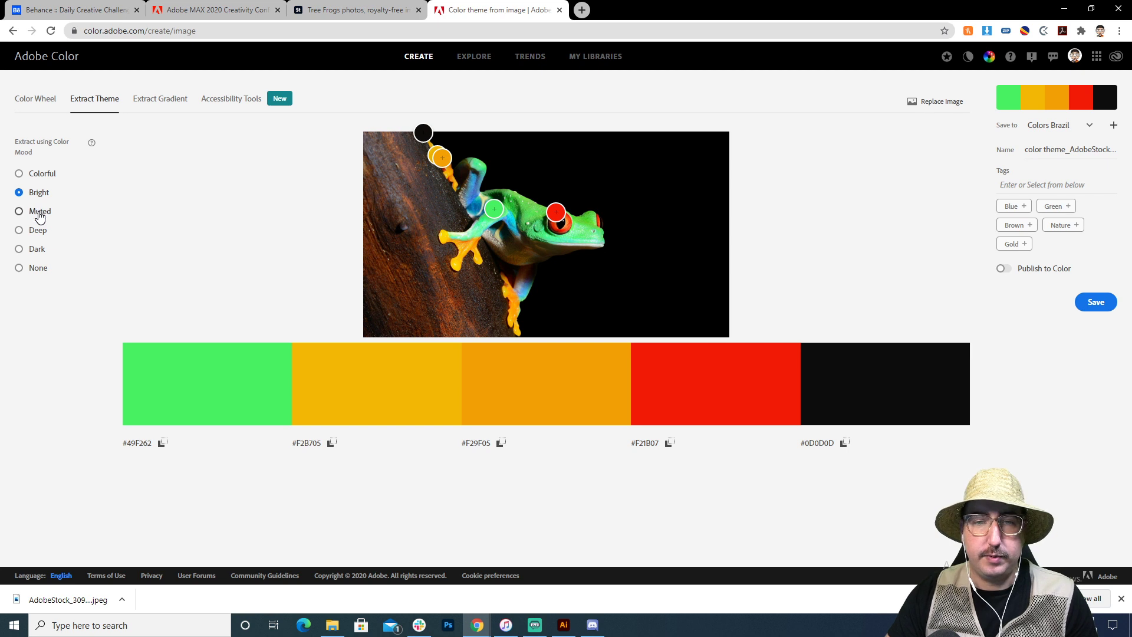
pyautogui.click(39, 231)
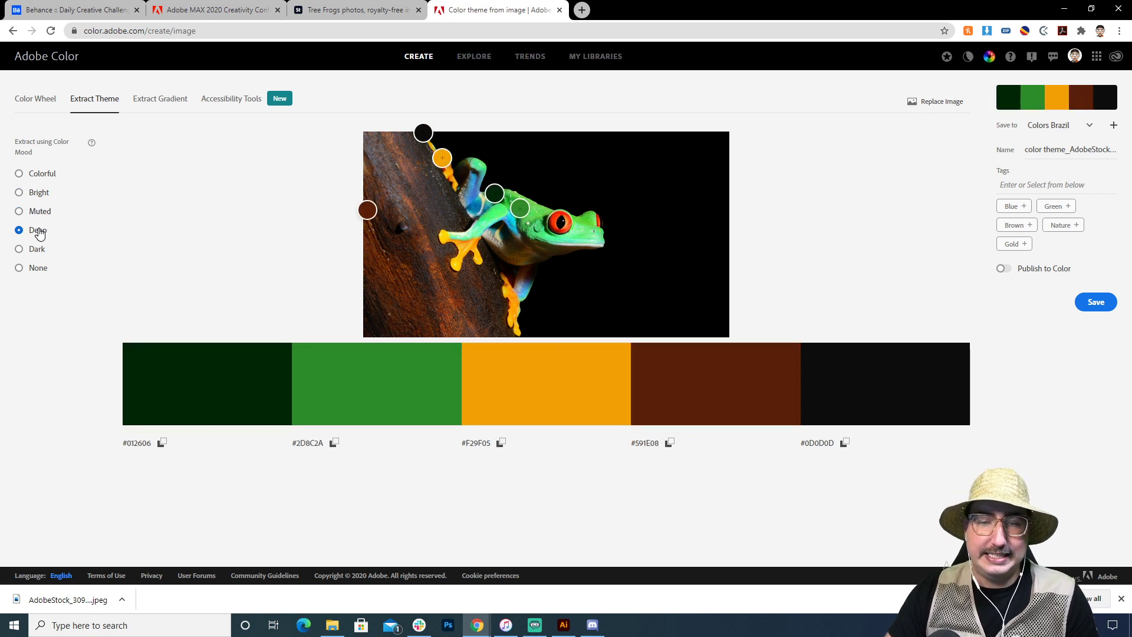
pyautogui.click(37, 250)
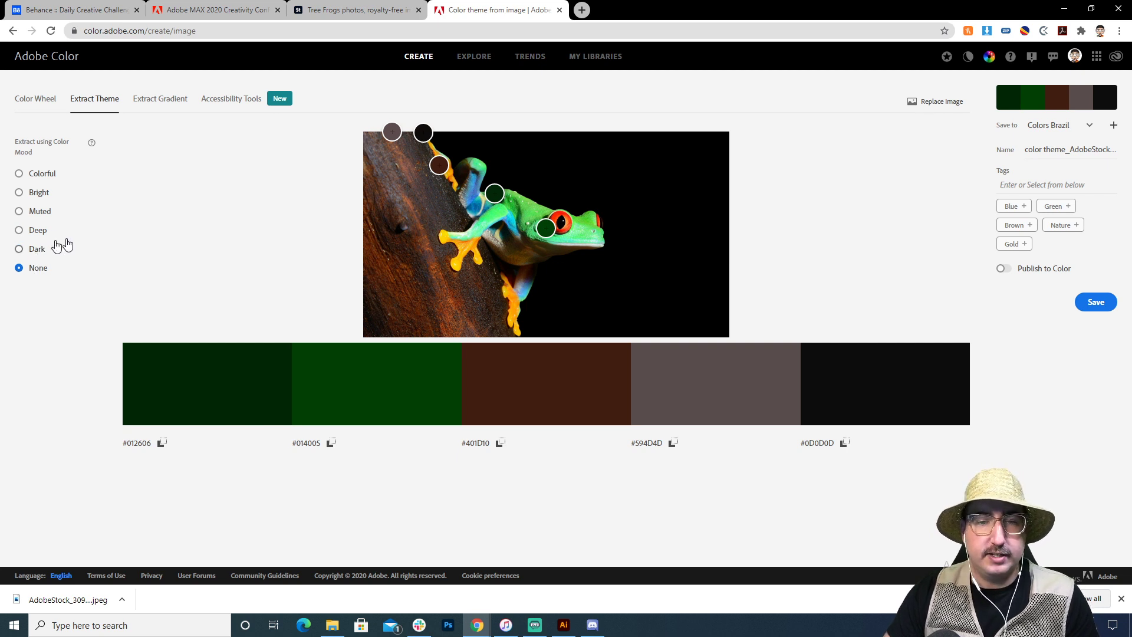
pyautogui.click(34, 252)
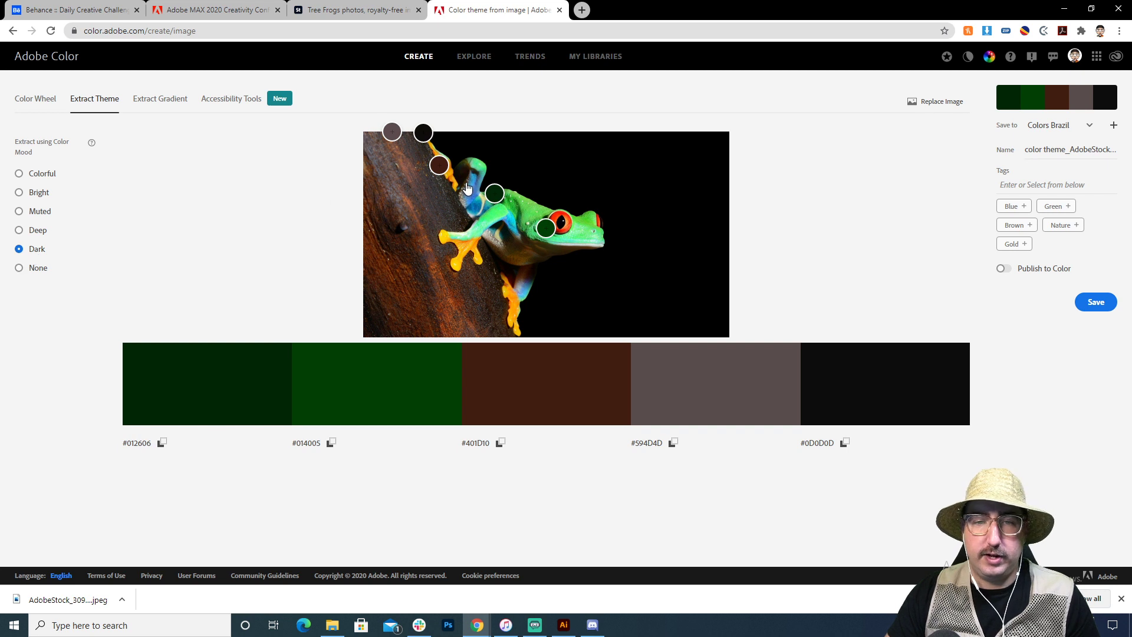
pyautogui.moveTo(494, 193); pyautogui.dragTo(461, 251)
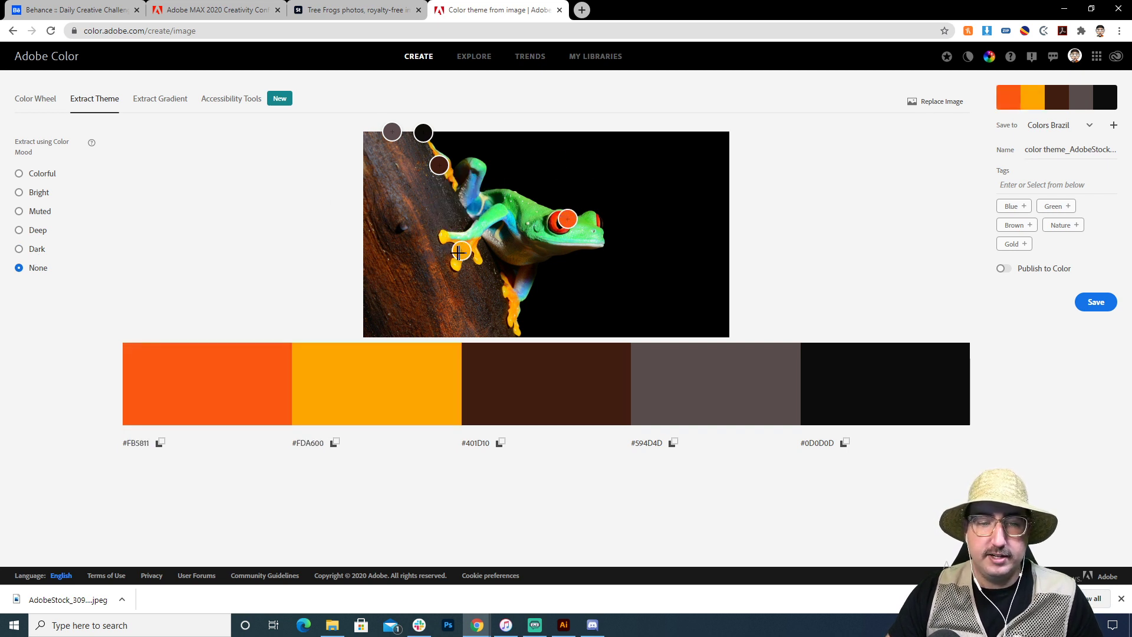
# - Restore the Colorful mood for the extracted theme and name it "Froggy"
pyautogui.click(39, 193)
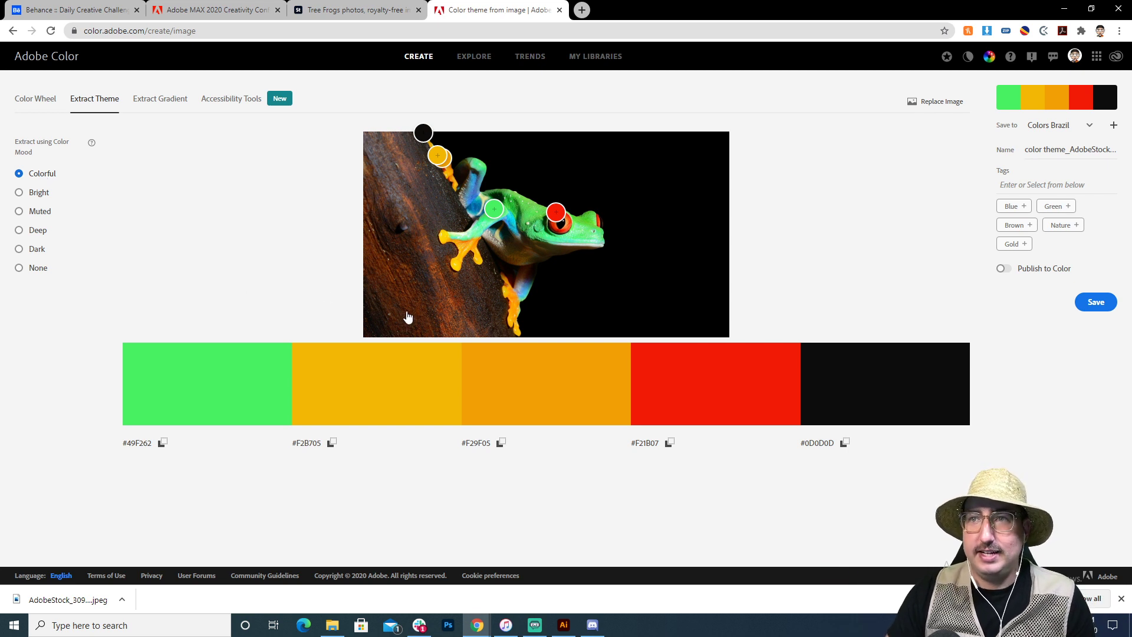
pyautogui.click(1065, 149)
pyautogui.hotkey('ctrl', 'a')
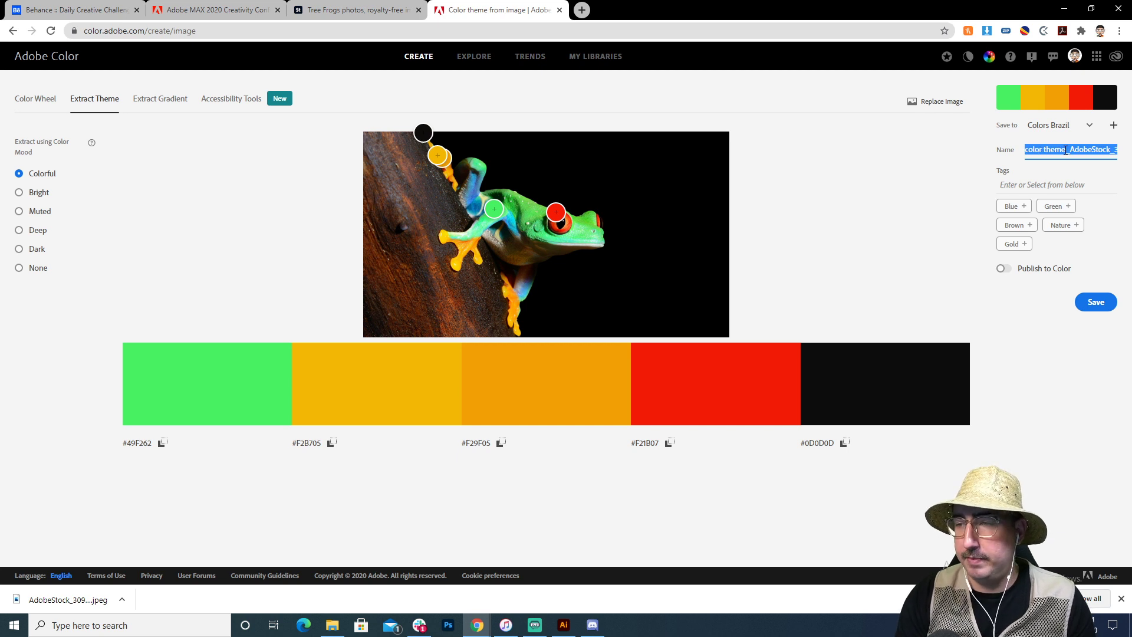
pyautogui.write('Froggy')
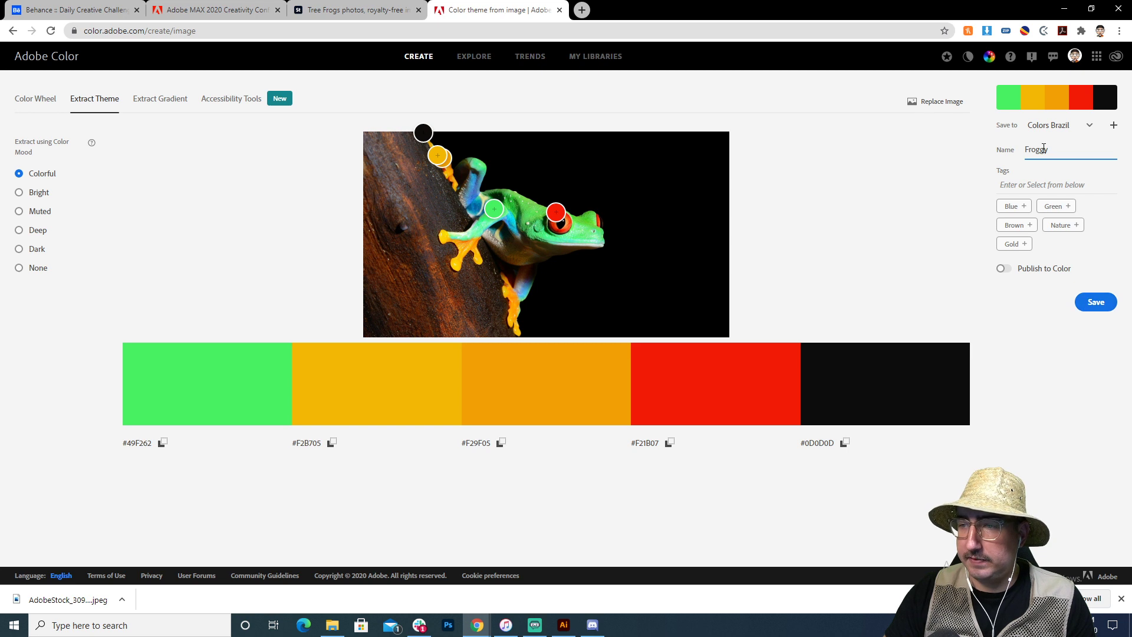
# - Save the Froggy theme to the Colors Brazil library and dismiss the browser's download bar
pyautogui.click(1094, 302)
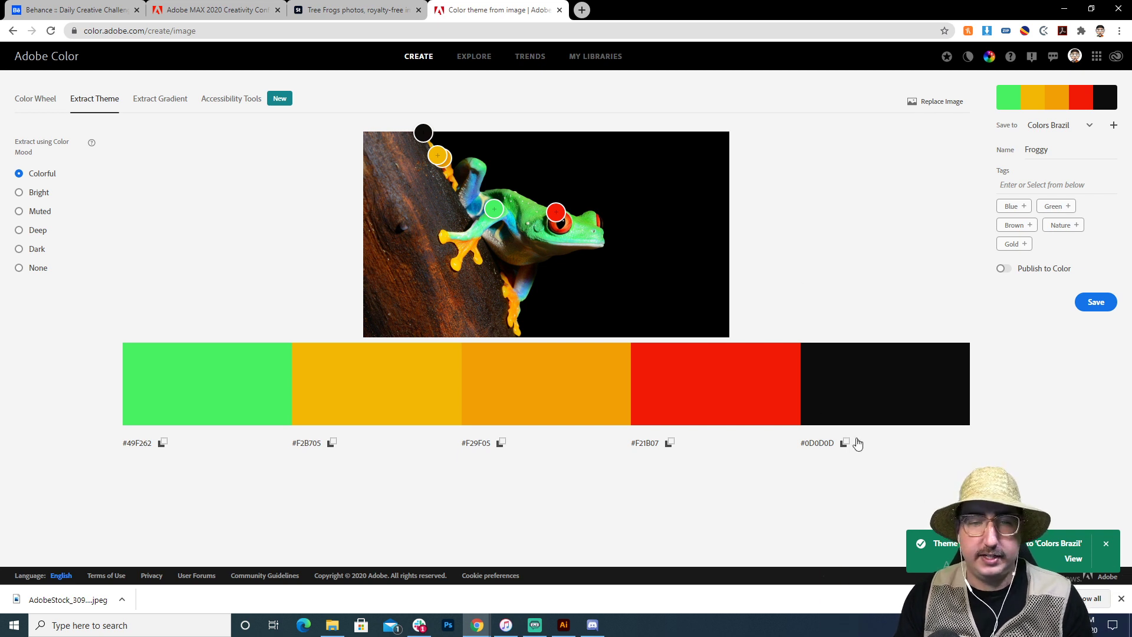
pyautogui.click(1121, 599)
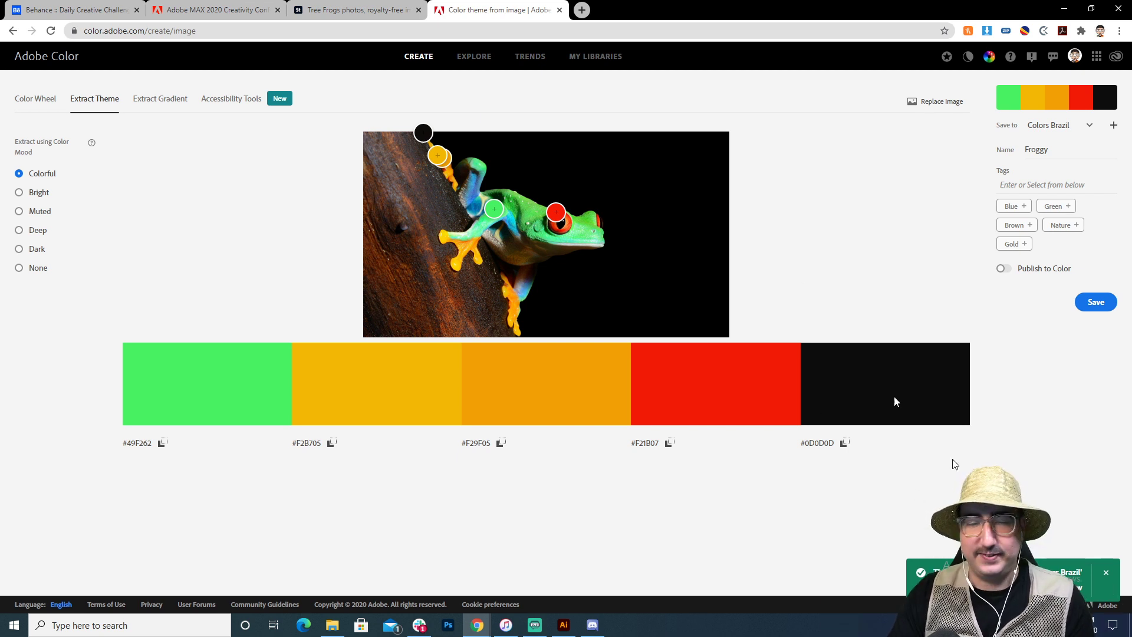
# - Preview a gradient extracted from the tree frog photo with 6 gradient stops
pyautogui.click(154, 99)
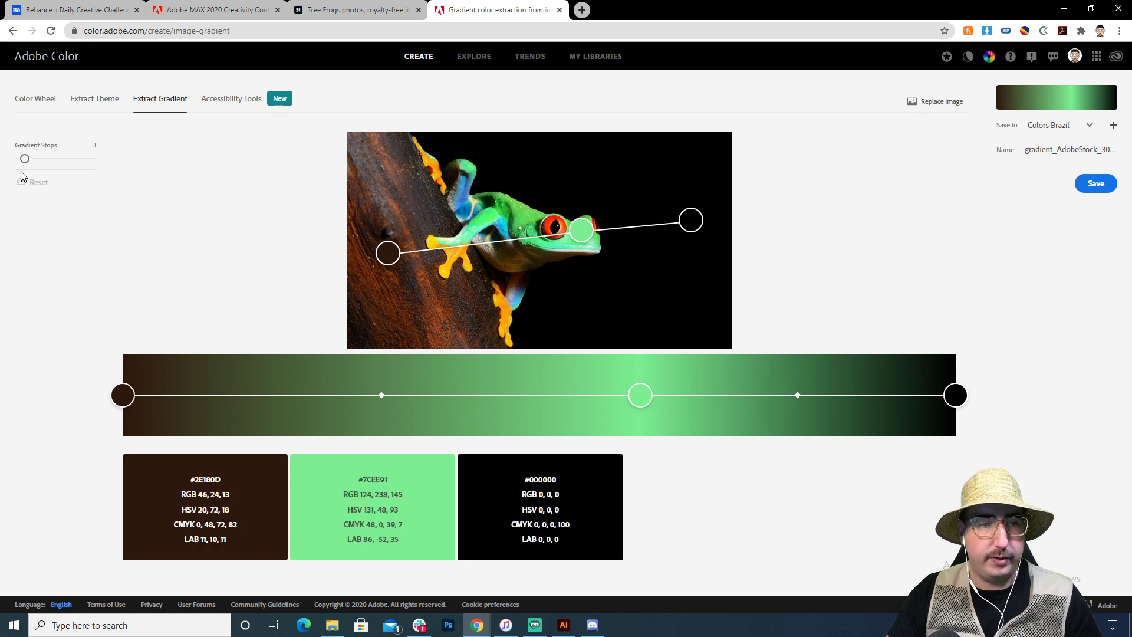
pyautogui.moveTo(24, 159)
pyautogui.mouseDown()
pyautogui.moveTo(92, 159)
pyautogui.moveTo(41, 158)
pyautogui.mouseUp()
pyautogui.scroll(-2, 49, 301)
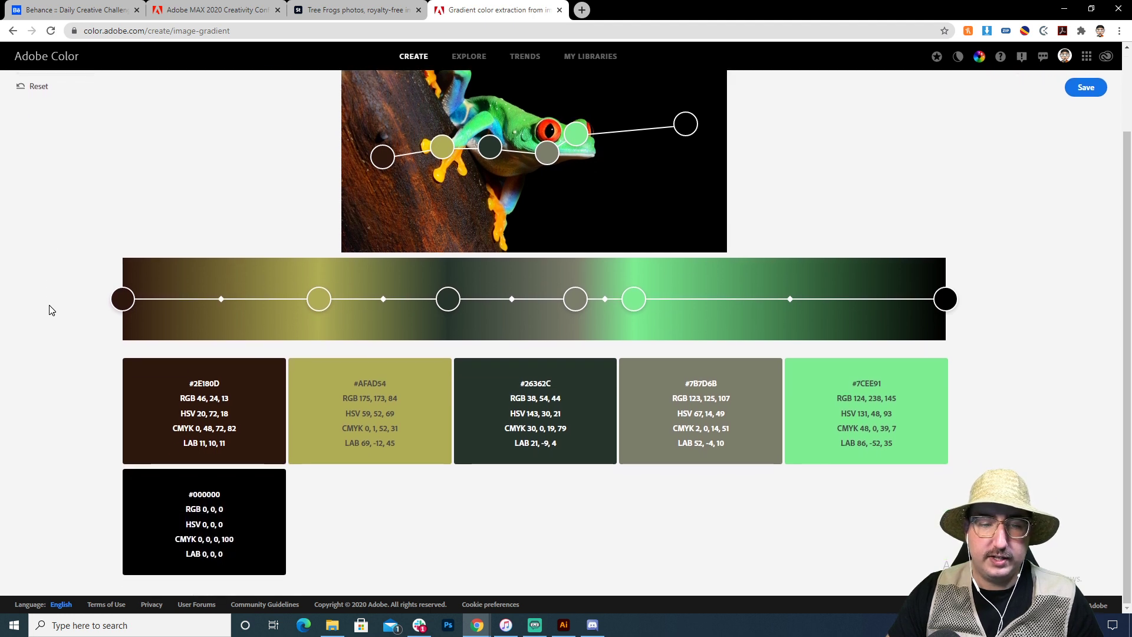
pyautogui.scroll(2, 49, 308)
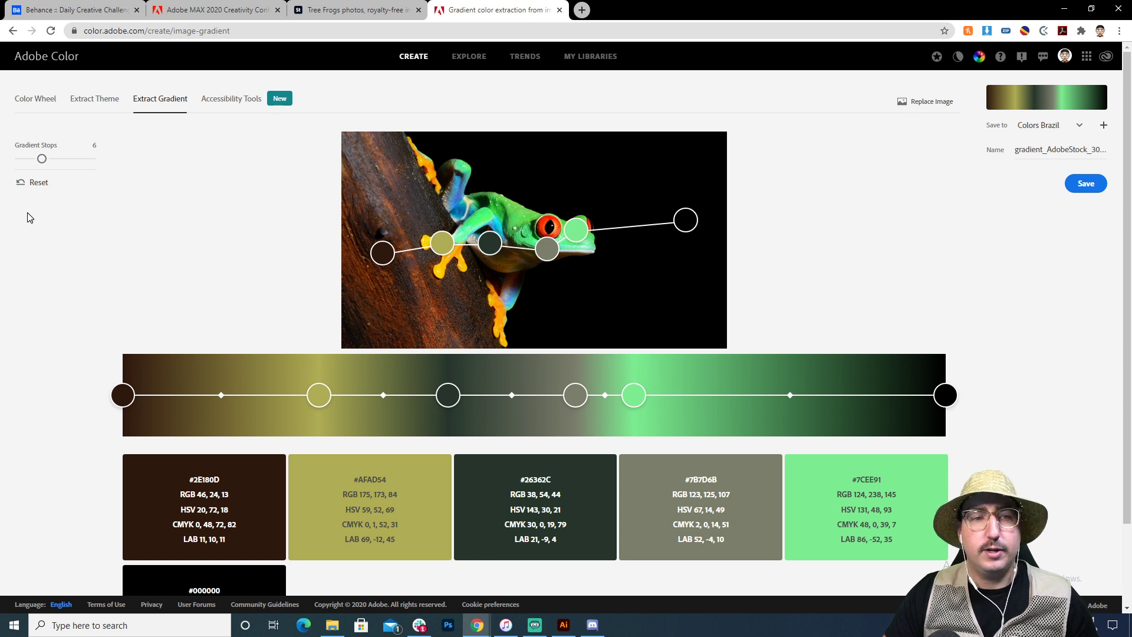
# - Check the extracted frog theme for color-blind safety and shift conflicting swatch C on the wheel to #F59423
pyautogui.click(93, 105)
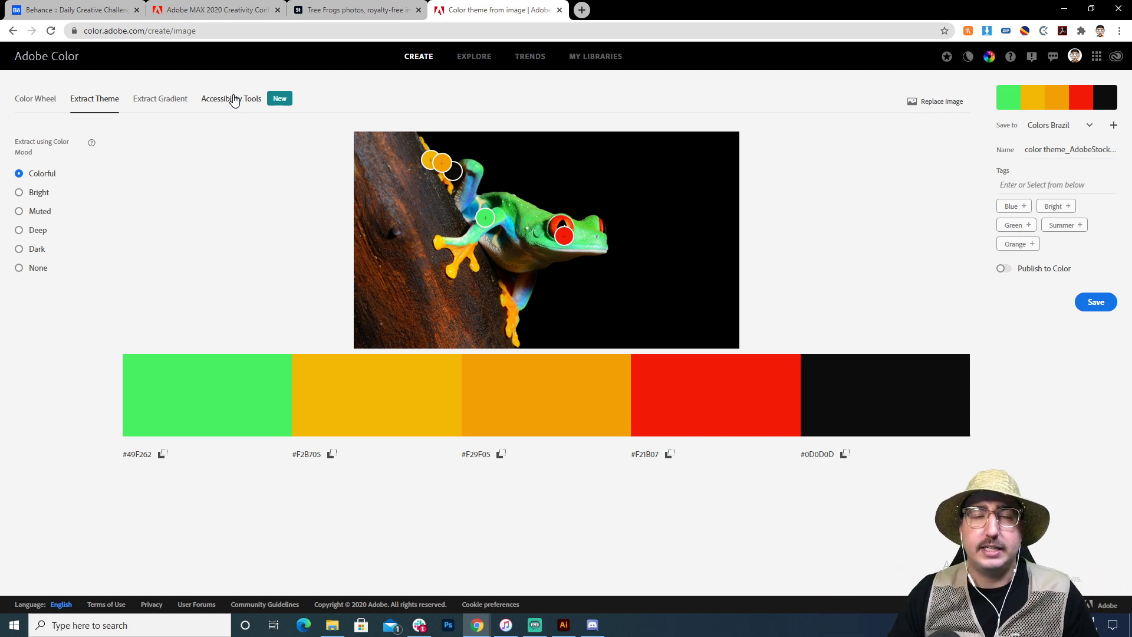
pyautogui.click(234, 100)
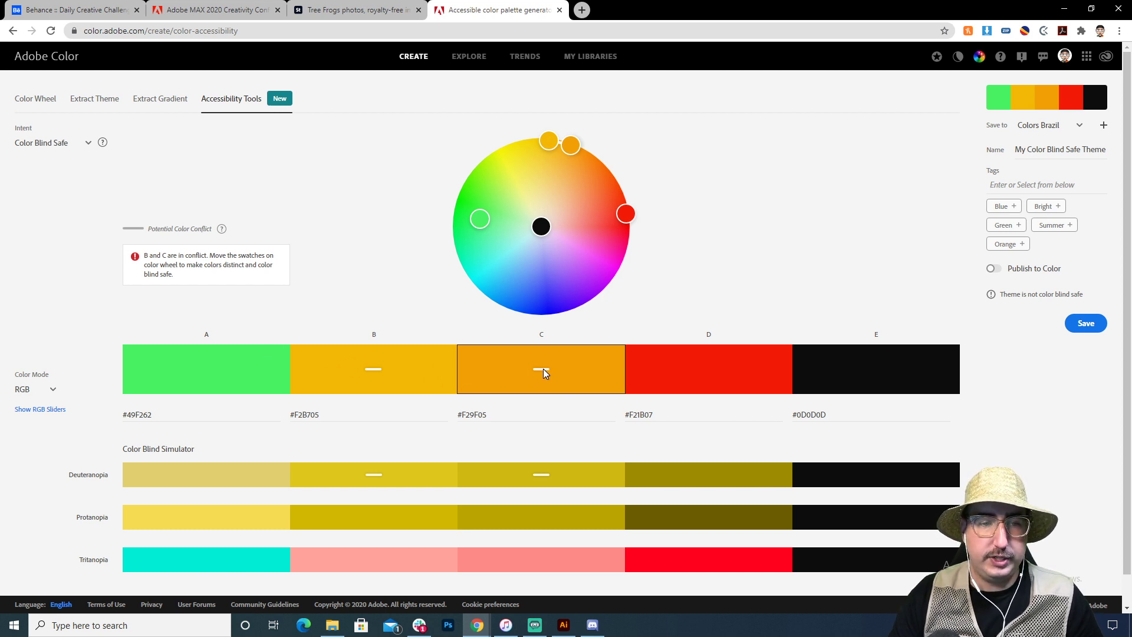
pyautogui.scroll(-1, 234, 387)
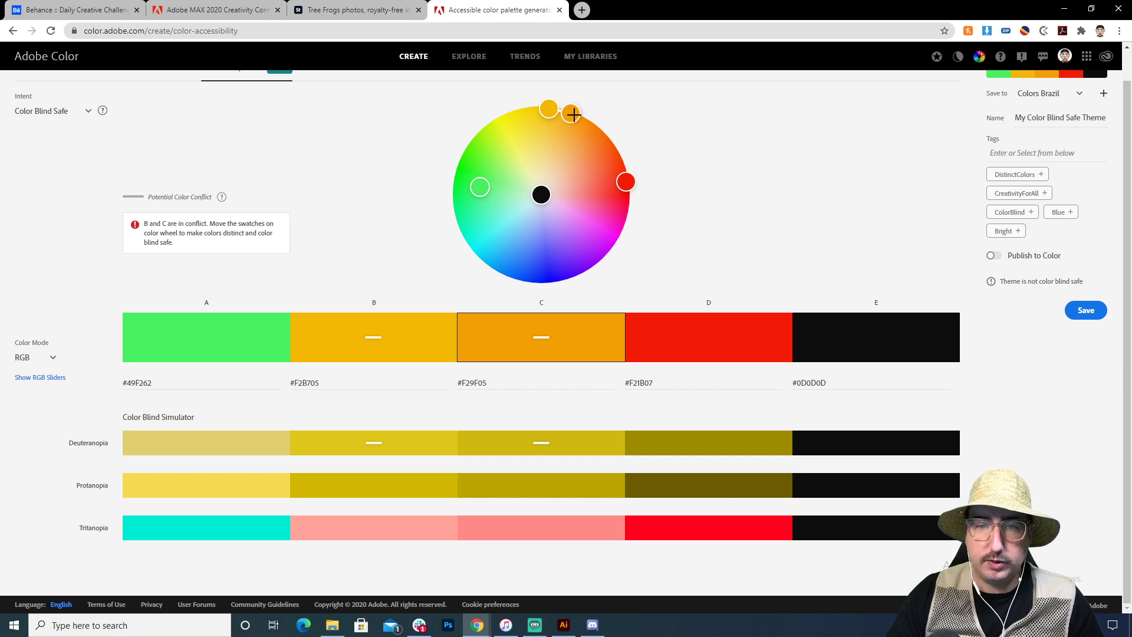
pyautogui.moveTo(574, 115)
pyautogui.mouseDown()
pyautogui.moveTo(577, 143)
pyautogui.moveTo(583, 130)
pyautogui.mouseUp()
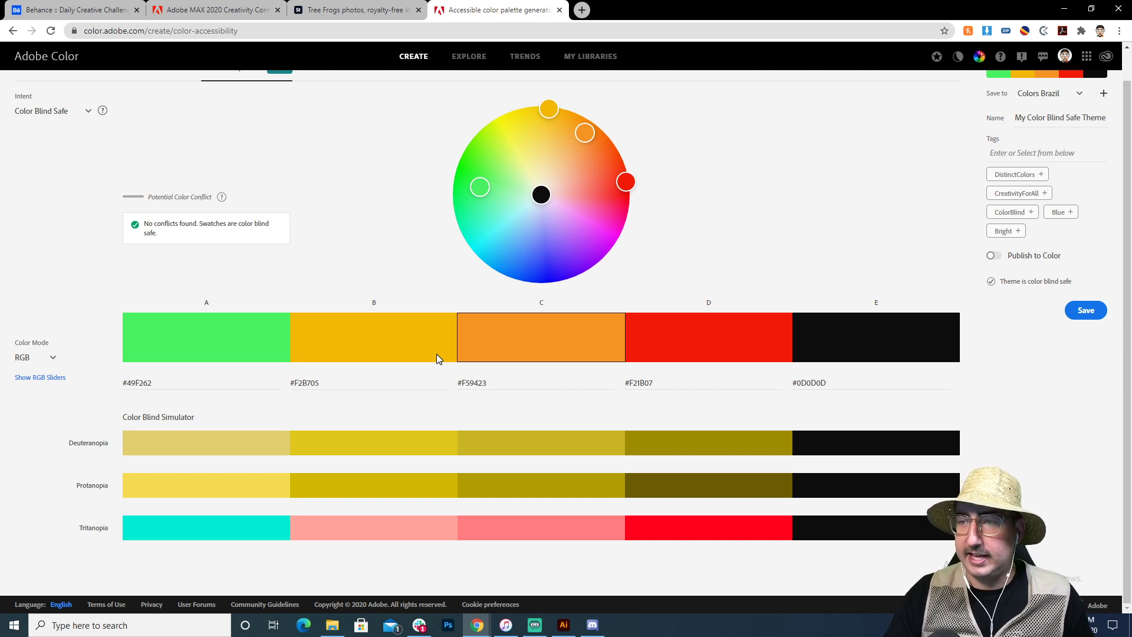
# - Switch to Illustrator and duplicate the toucan float concept beside the grayscale version outside the artboard
pyautogui.click(564, 625)
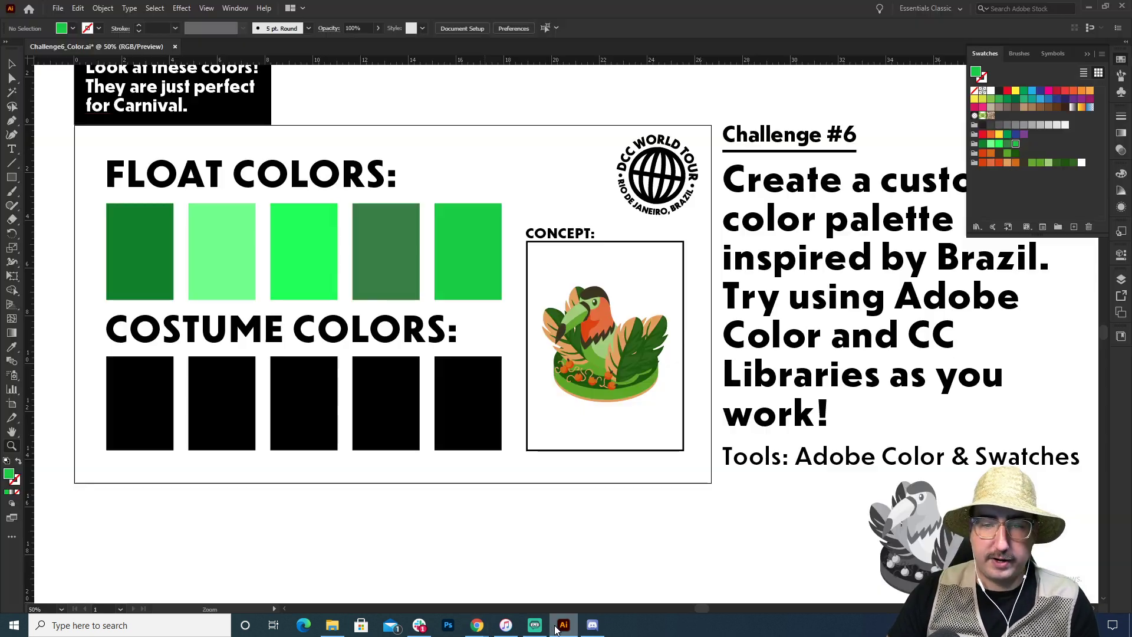
pyautogui.press('v')
pyautogui.moveTo(629, 319); pyautogui.dragTo(805, 527)
pyautogui.moveTo(607, 461); pyautogui.dragTo(634, 427)
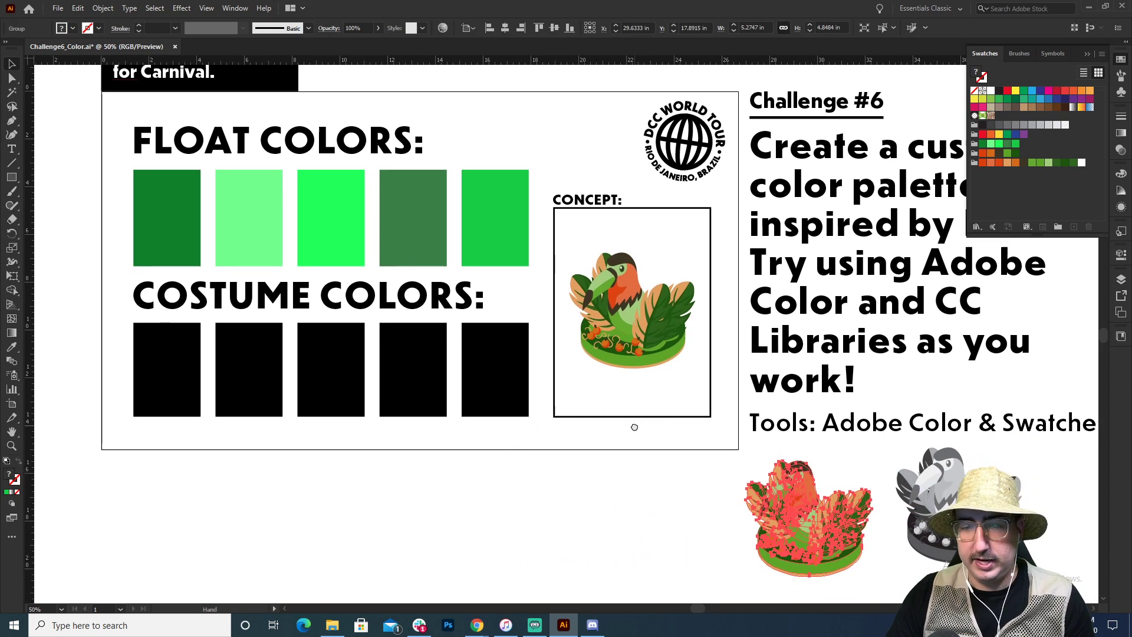
pyautogui.click(520, 126)
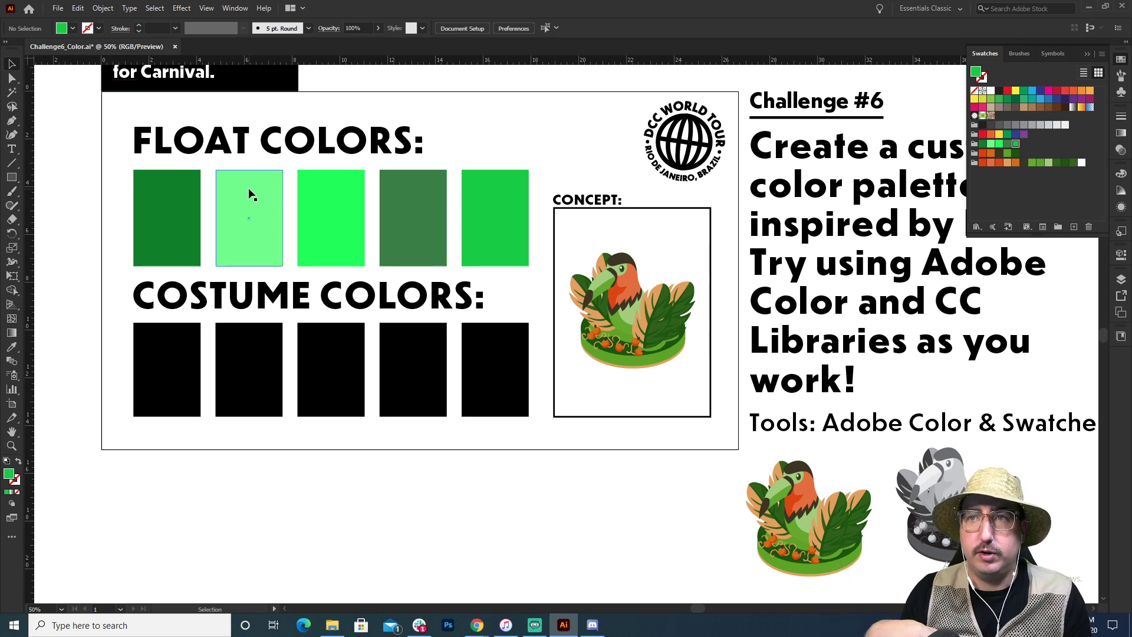
# - Show the saved Adobe Color themes of the Colors Brazil library sorted by date, clear of the color swatches on the artboard
pyautogui.click(993, 229)
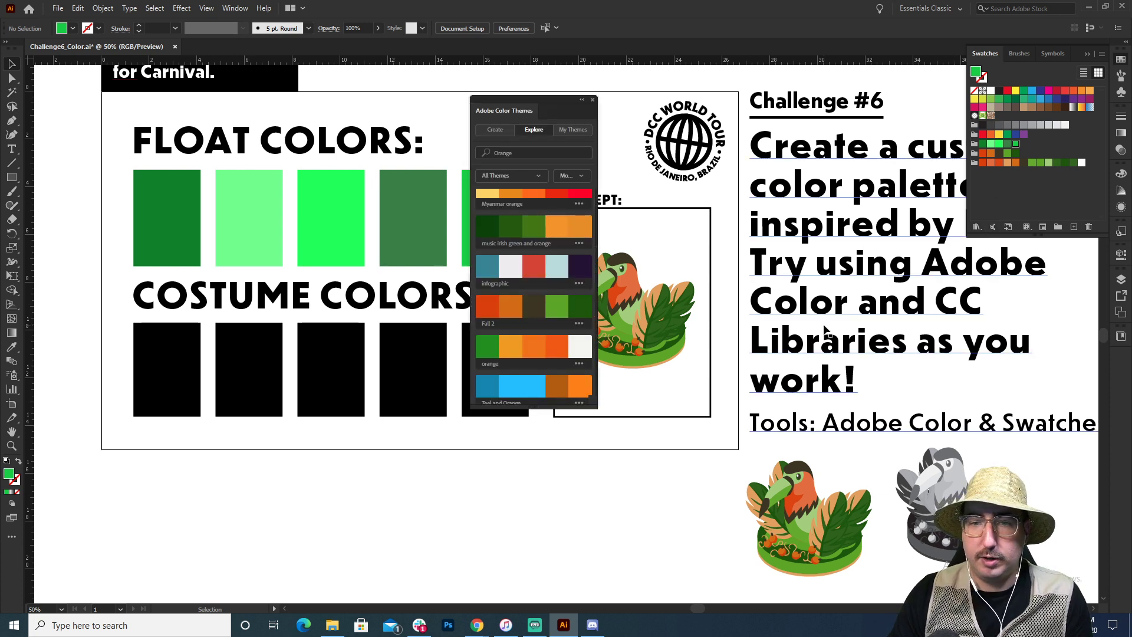
pyautogui.click(571, 131)
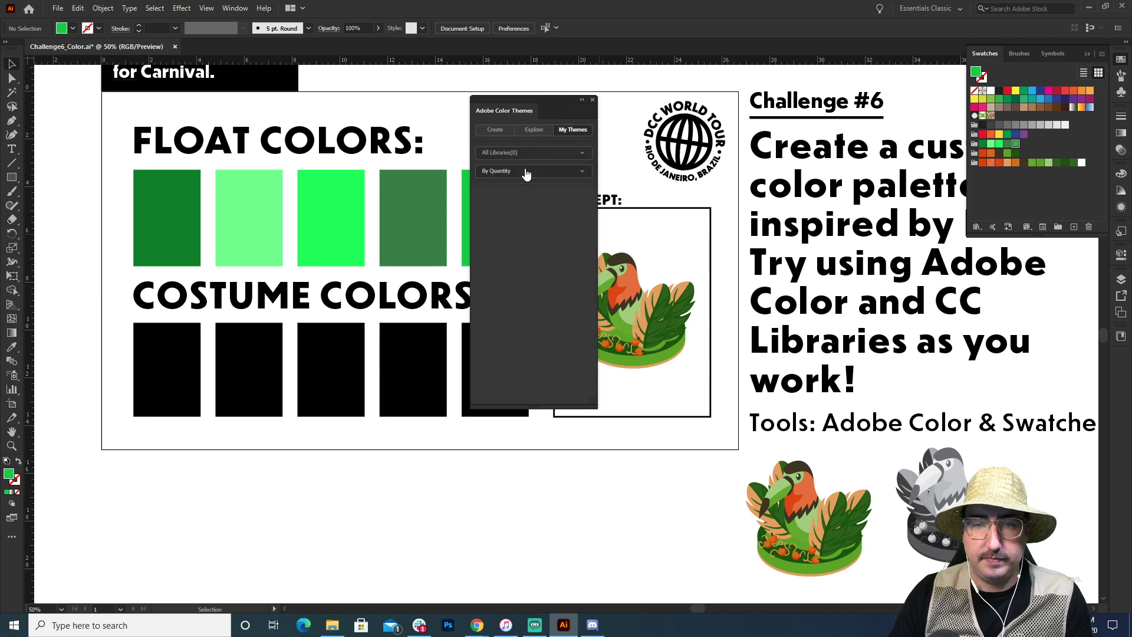
pyautogui.click(510, 174)
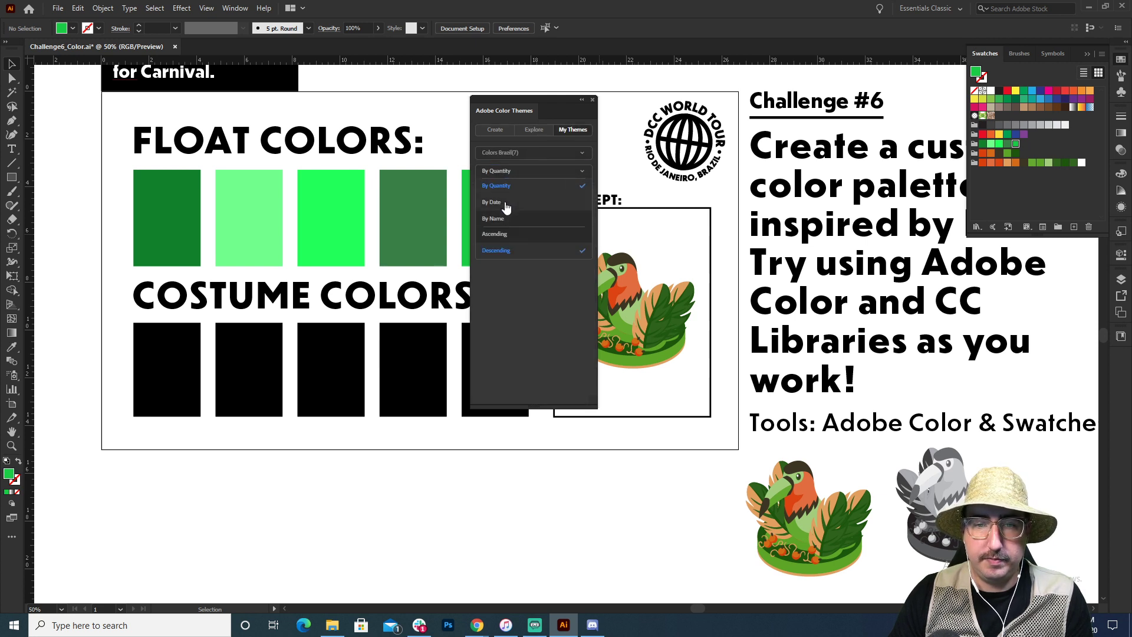
pyautogui.click(505, 202)
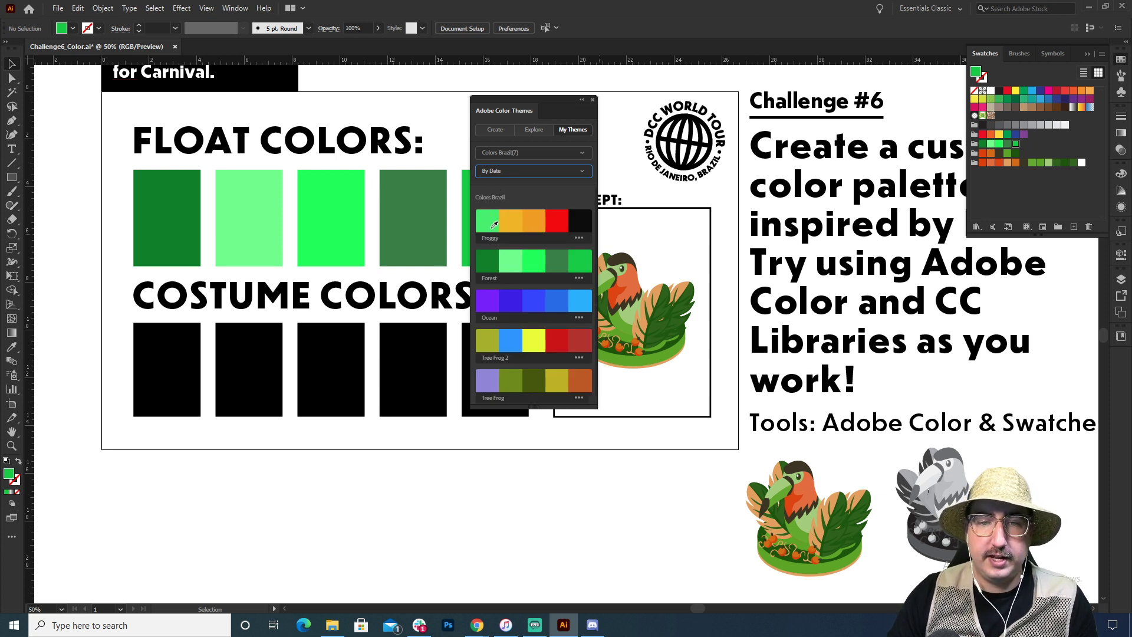
pyautogui.moveTo(539, 106); pyautogui.dragTo(695, 118)
pyautogui.click(183, 217)
pyautogui.click(640, 227)
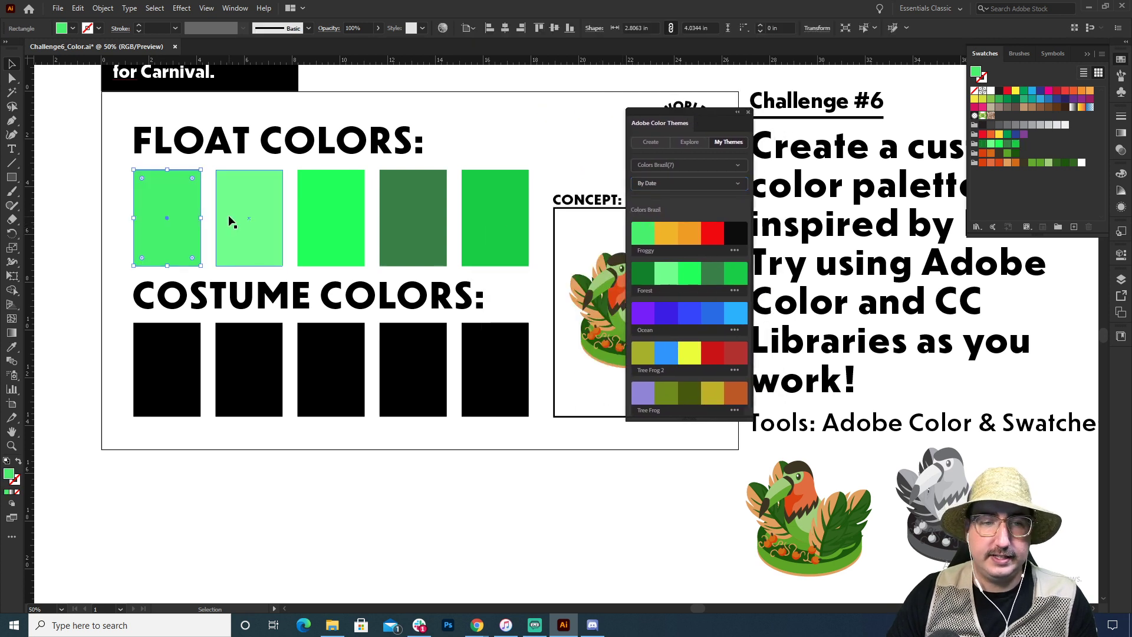
pyautogui.click(643, 273)
# - Fill the five costume color rectangles in order with the Froggy theme's green, yellow-orange, orange, red and black
pyautogui.click(185, 356)
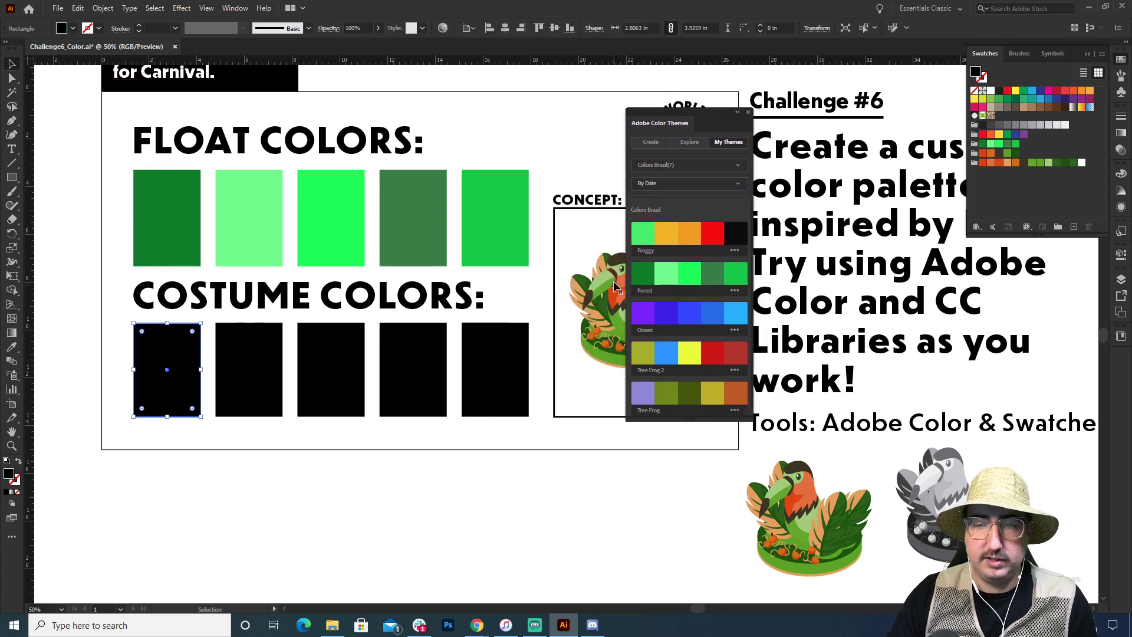
pyautogui.click(640, 233)
pyautogui.click(254, 354)
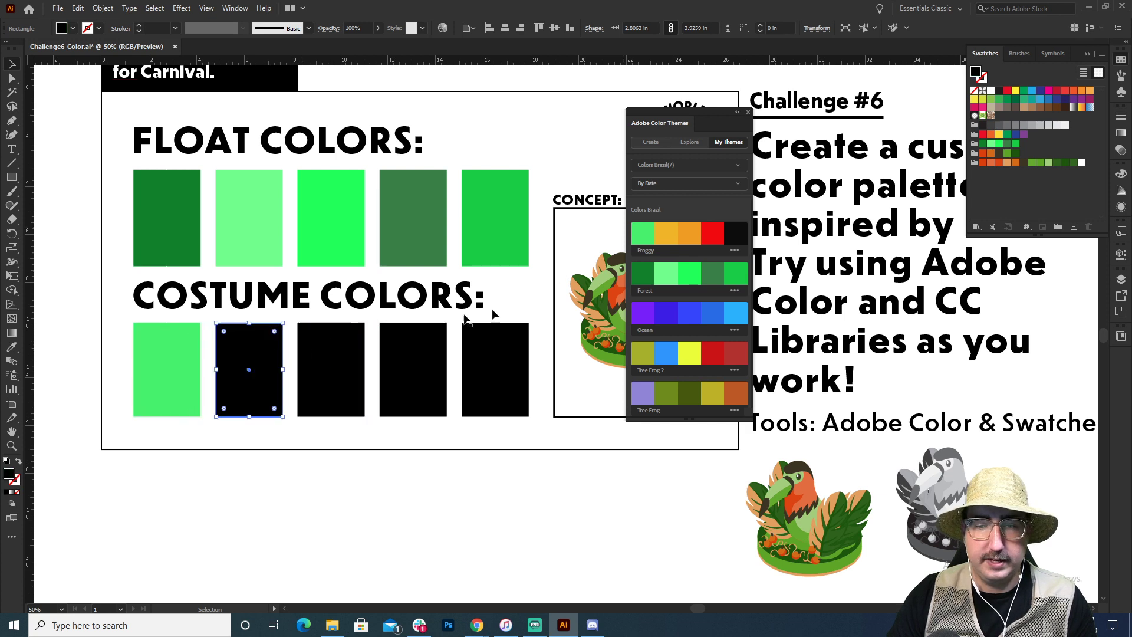
pyautogui.click(662, 231)
pyautogui.click(361, 345)
pyautogui.click(690, 231)
pyautogui.click(425, 354)
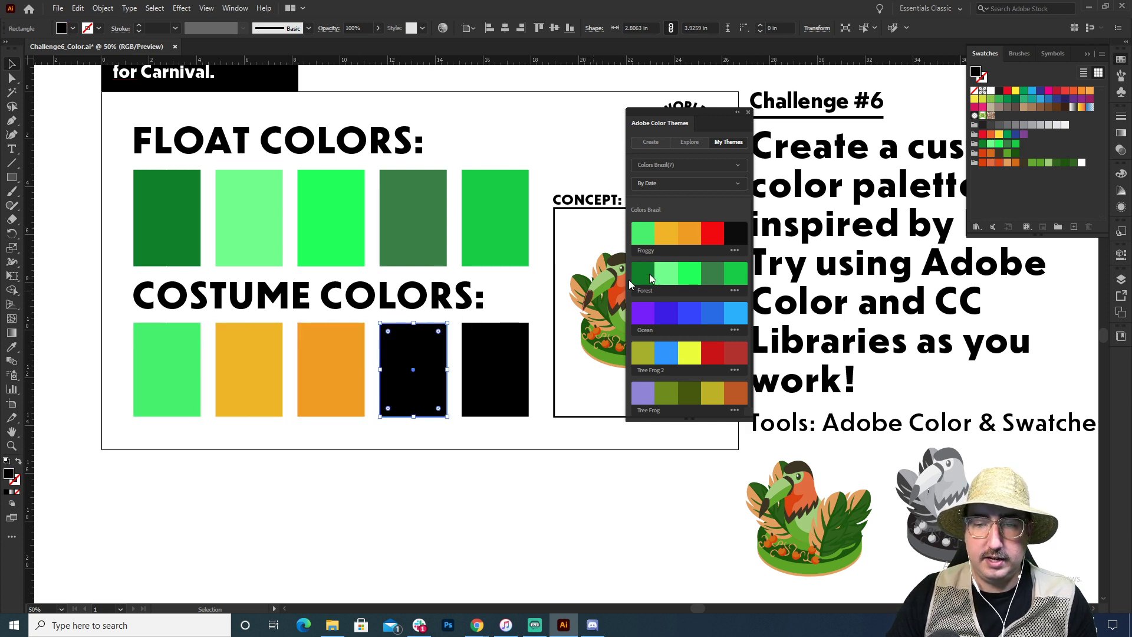
pyautogui.click(713, 233)
pyautogui.click(510, 354)
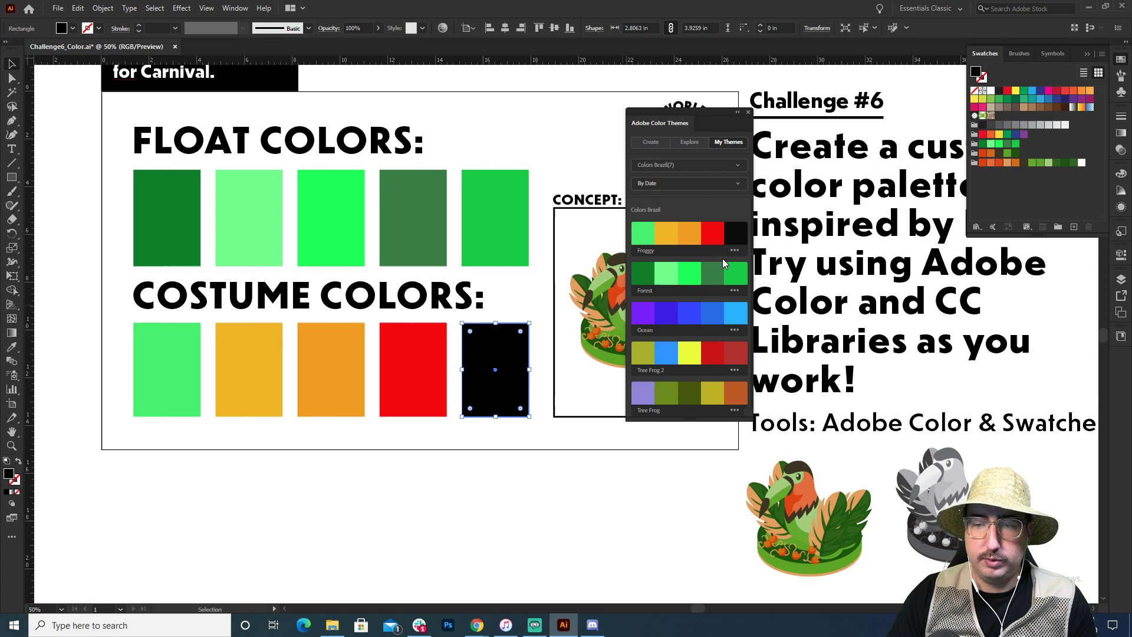
pyautogui.click(741, 224)
# - Paste the yellow-orange stock toucan artwork and move the green-and-orange toucan out of the concept frame to below it
pyautogui.moveTo(566, 211); pyautogui.dragTo(396, 208)
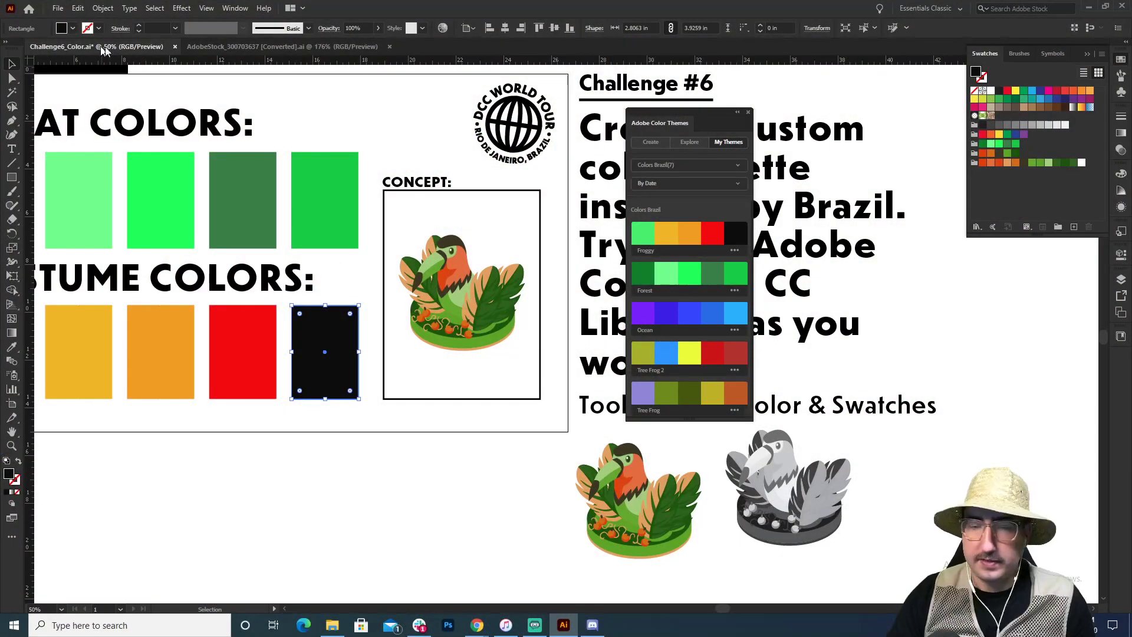
pyautogui.hotkey('ctrl', 'v')
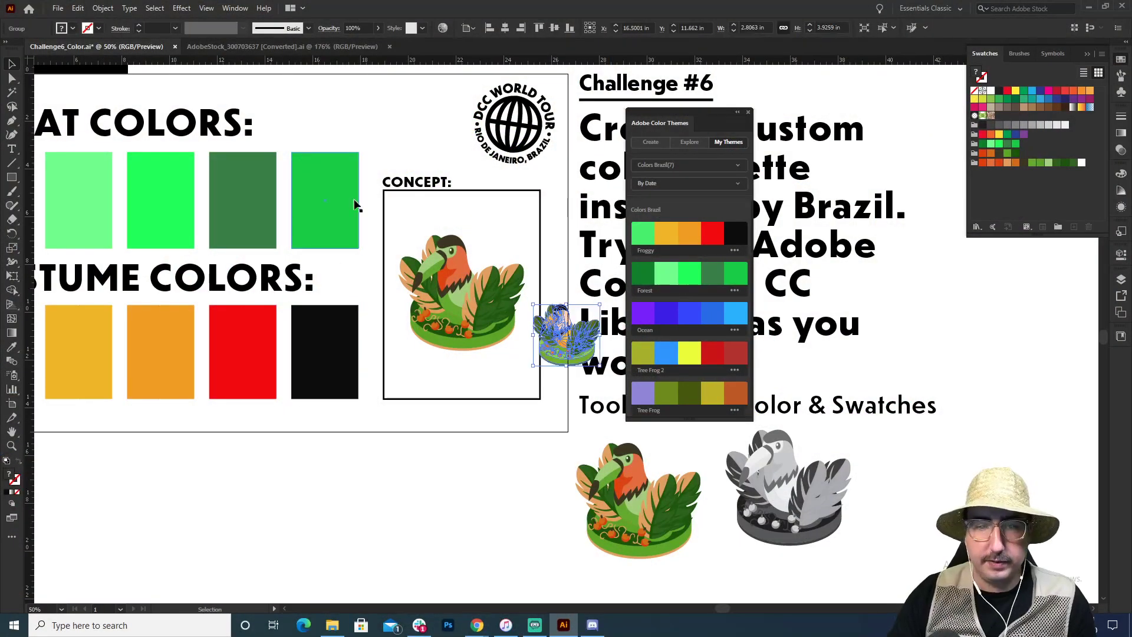
pyautogui.click(506, 299)
pyautogui.moveTo(479, 299); pyautogui.dragTo(411, 471)
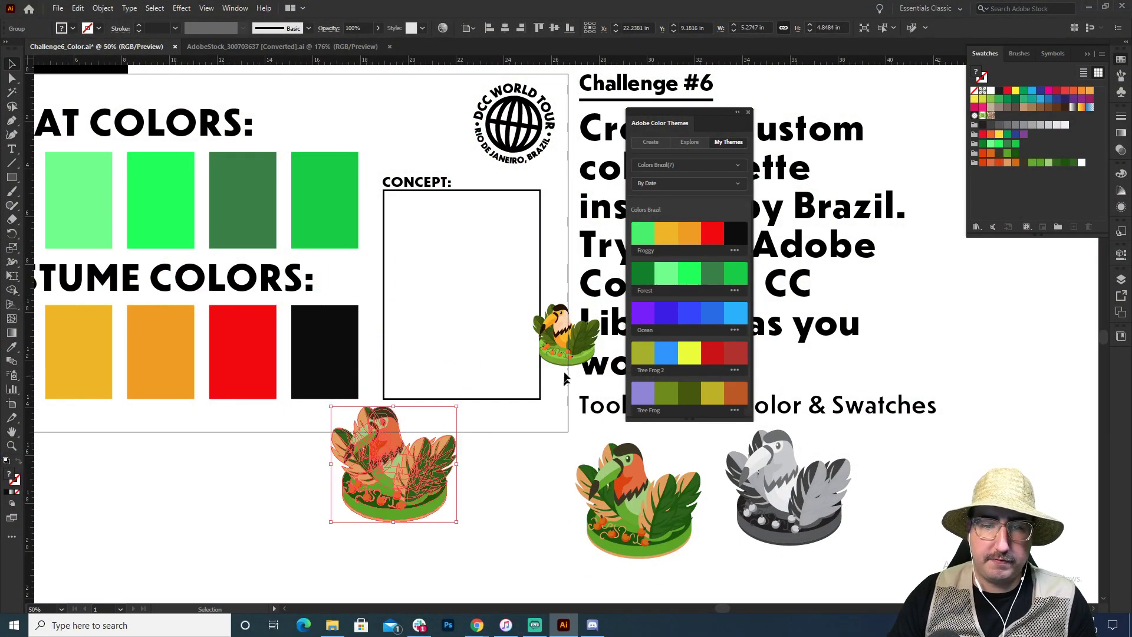
# - Move the pasted toucan into the concept frame and scale it up to about 5.4 in wide
pyautogui.moveTo(564, 357); pyautogui.dragTo(469, 331)
pyautogui.press('s')
pyautogui.moveTo(524, 245); pyautogui.dragTo(579, 185)
pyautogui.press('v')
pyautogui.click(439, 227)
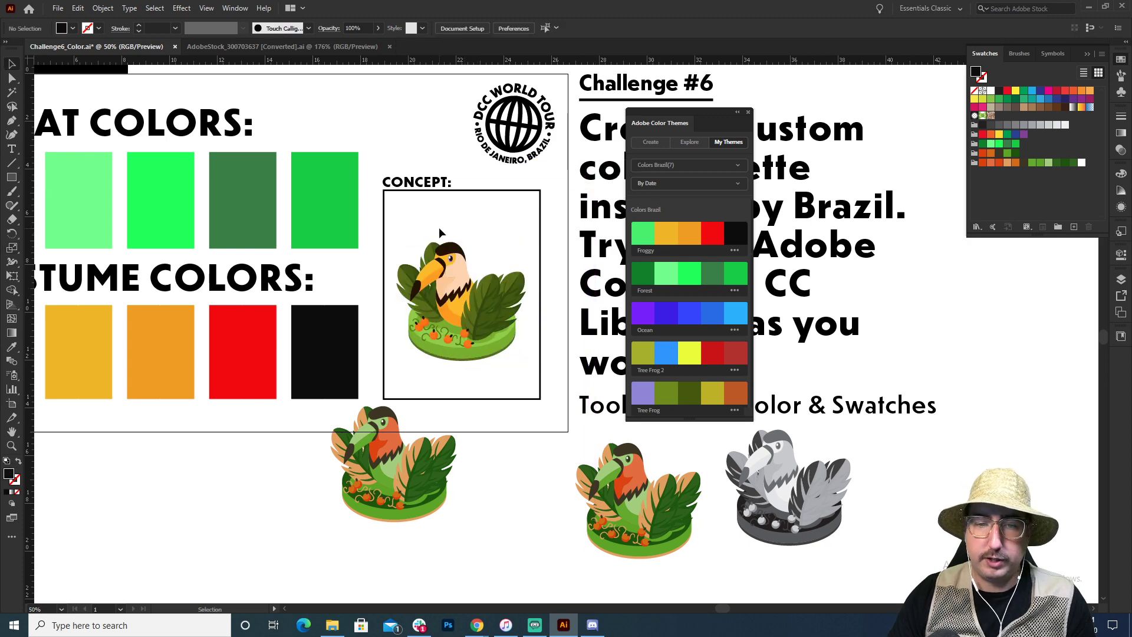
# - Select the toucan in the concept frame and add the Froggy theme to the document swatches
pyautogui.press('z')
pyautogui.click(461, 282)
pyautogui.moveTo(445, 281); pyautogui.dragTo(317, 211)
pyautogui.press('v')
pyautogui.click(434, 258)
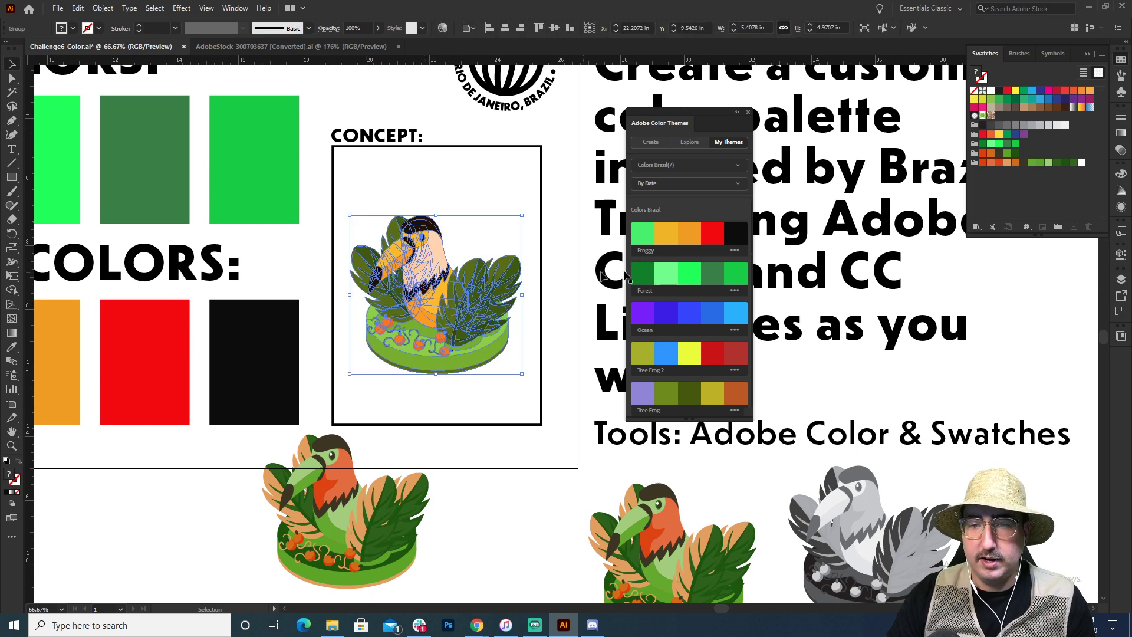
pyautogui.click(734, 290)
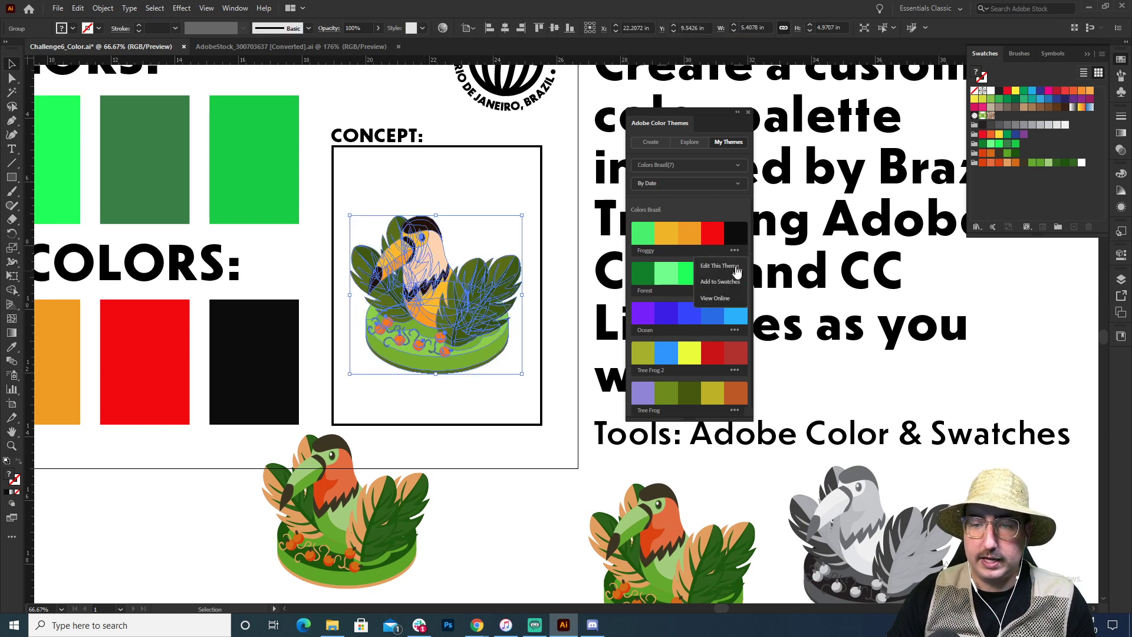
pyautogui.click(720, 281)
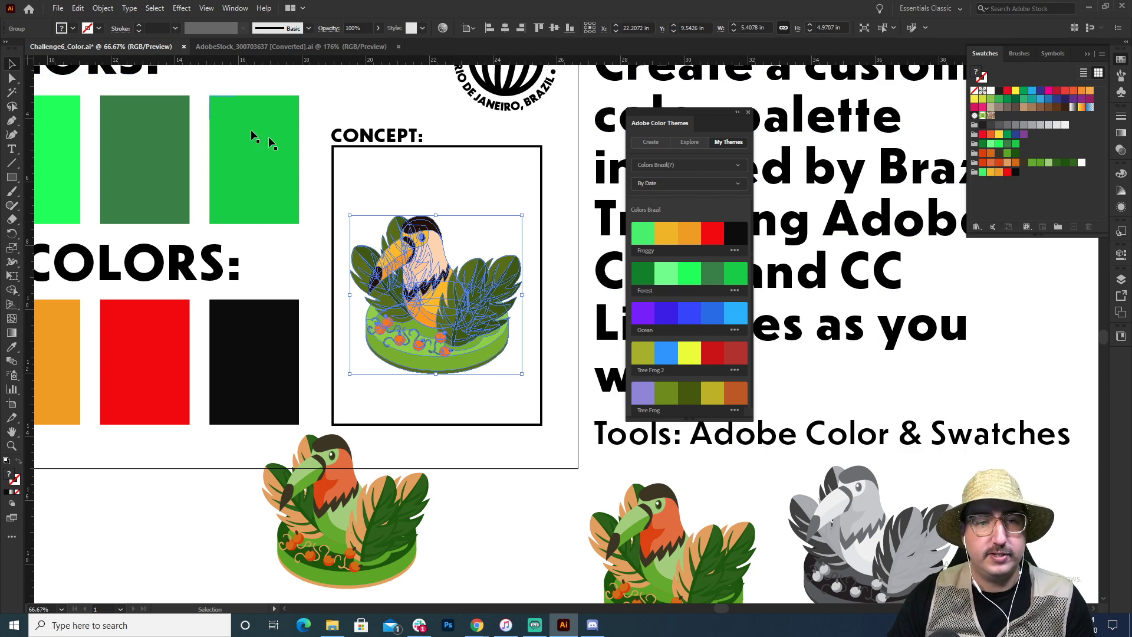
# - Start Recolor Artwork on the selected toucan and apply the Froggy color group
pyautogui.click(78, 9)
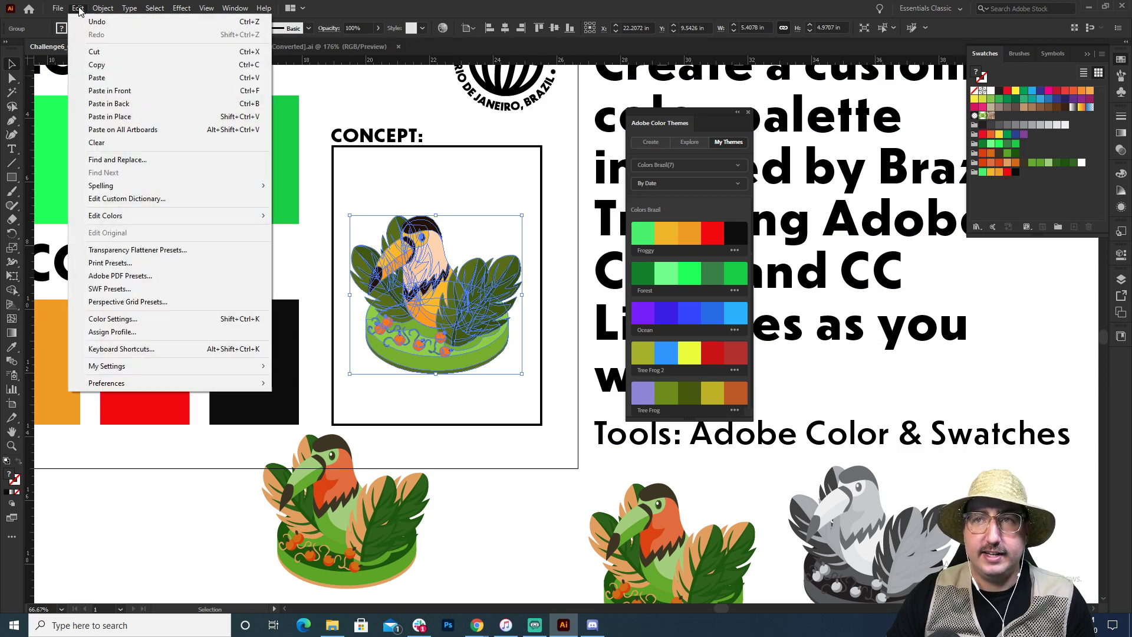
pyautogui.moveTo(164, 218)
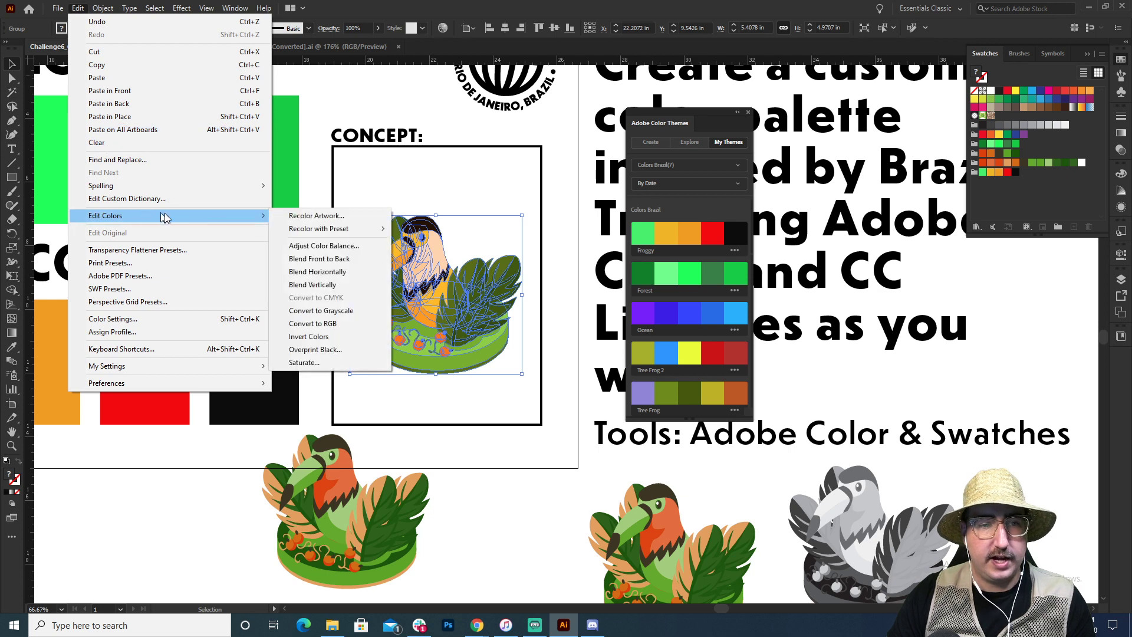
pyautogui.click(313, 216)
pyautogui.moveTo(295, 82); pyautogui.dragTo(853, 105)
pyautogui.scroll(-8, 786, 222)
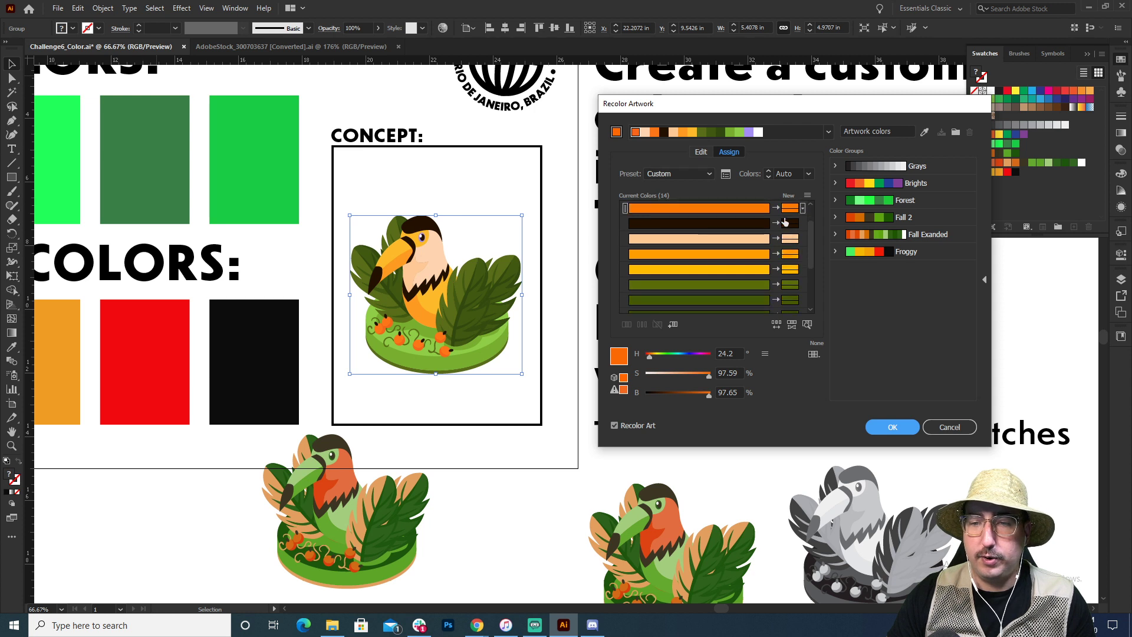
pyautogui.scroll(8, 787, 223)
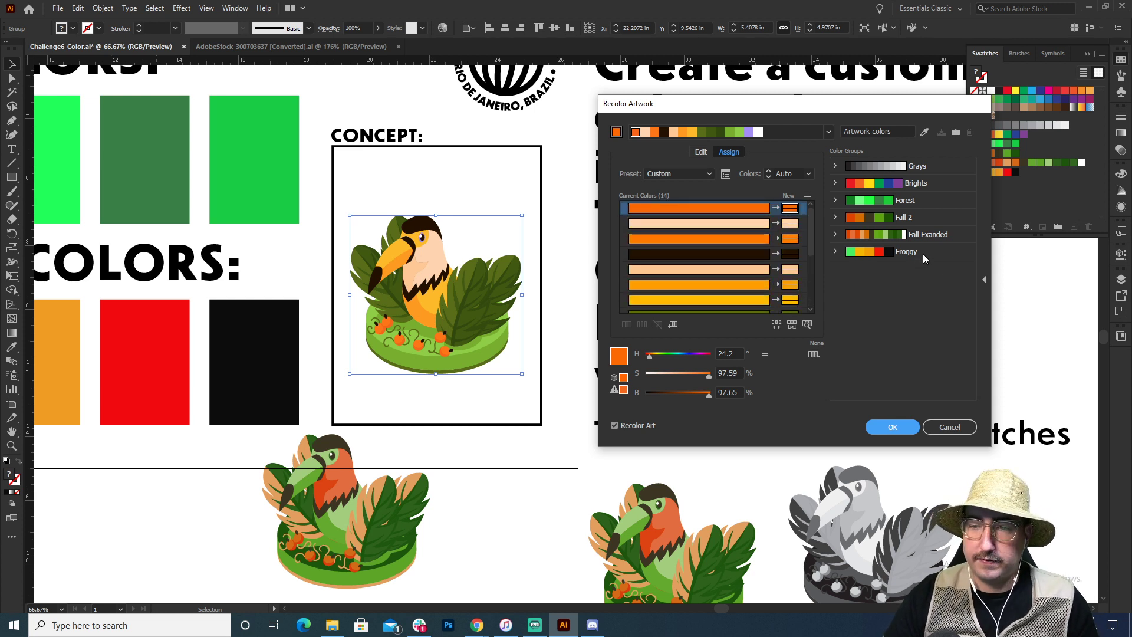
pyautogui.click(907, 252)
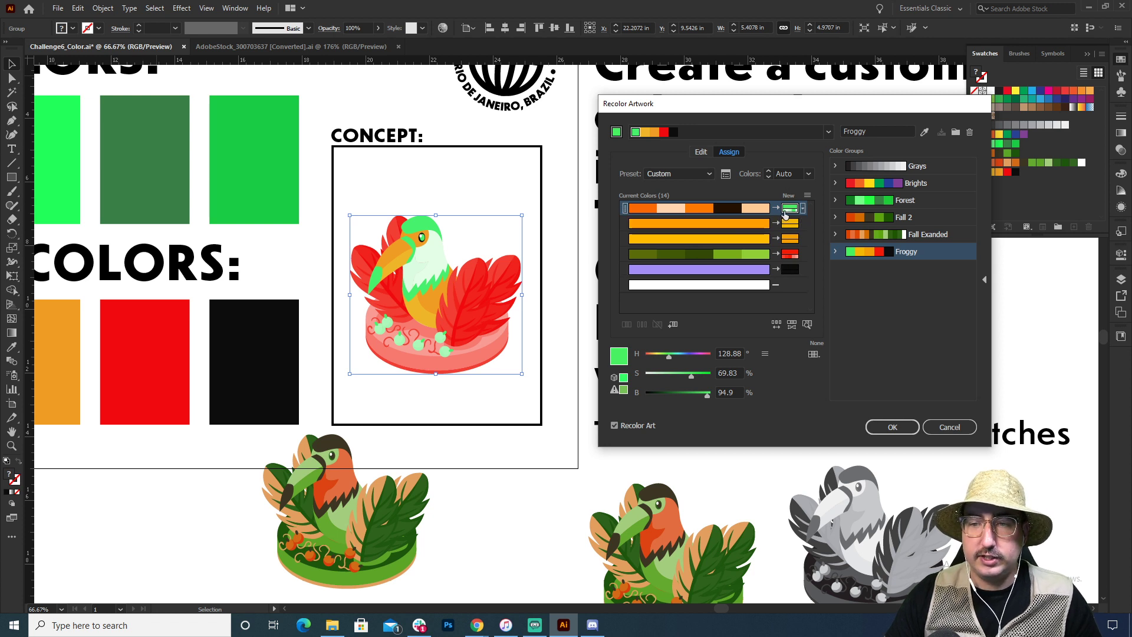
# - Randomly reorder the Froggy colors until the toucan has a black-and-gray head, green-and-red beak and orange feathers, then apply and save the swatch group
pyautogui.click(776, 324)
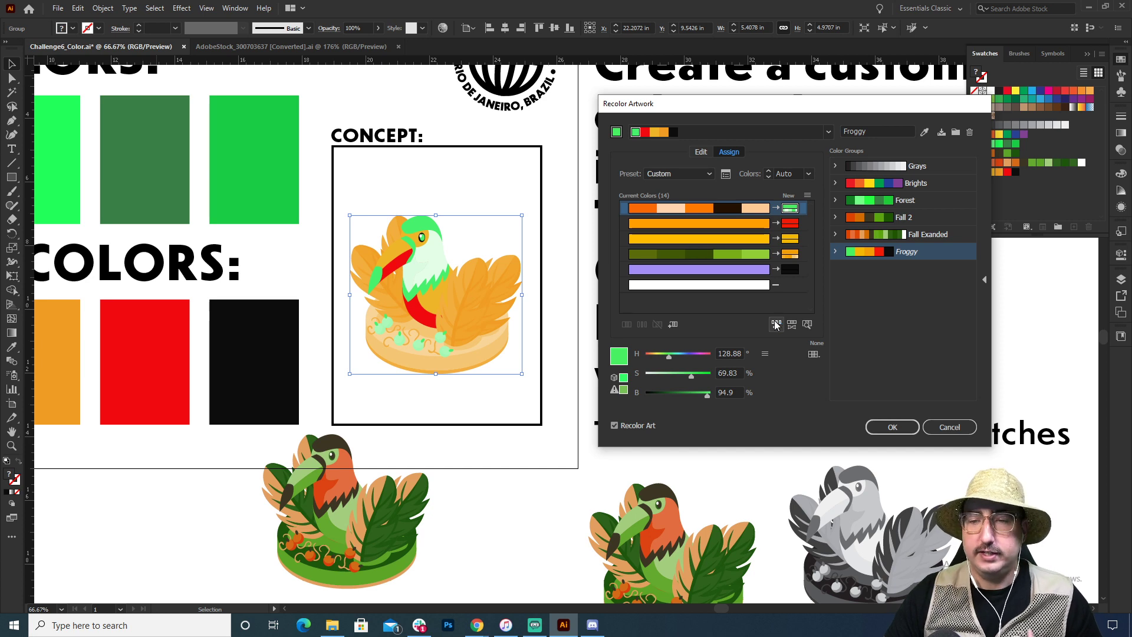
pyautogui.click(776, 324)
pyautogui.click(776, 325)
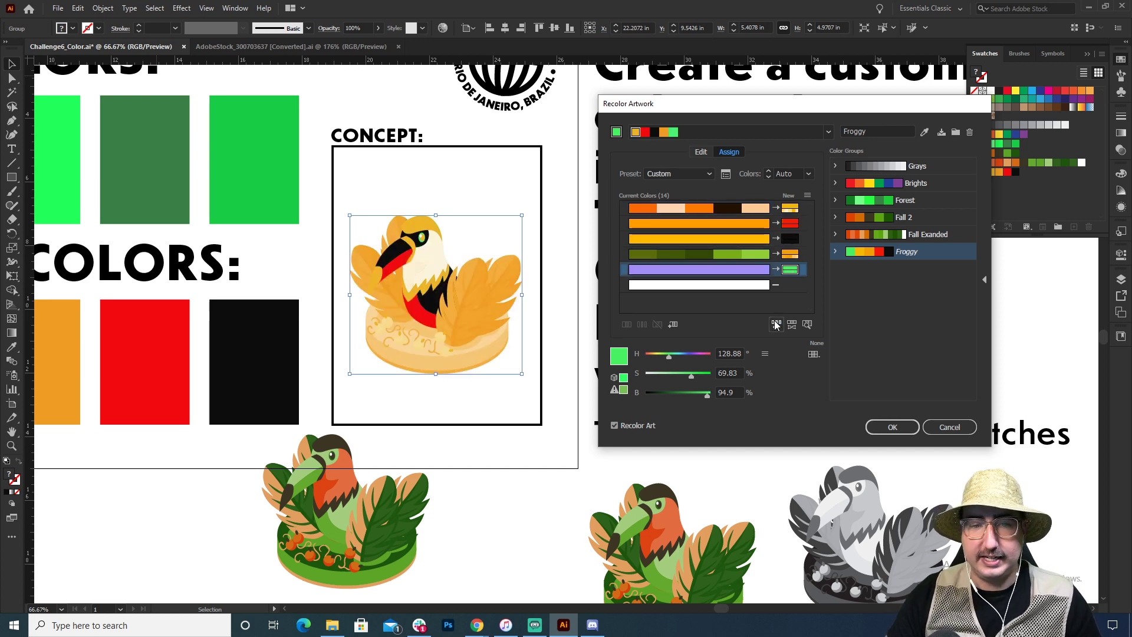
pyautogui.click(776, 325)
pyautogui.click(776, 324)
pyautogui.click(776, 324)
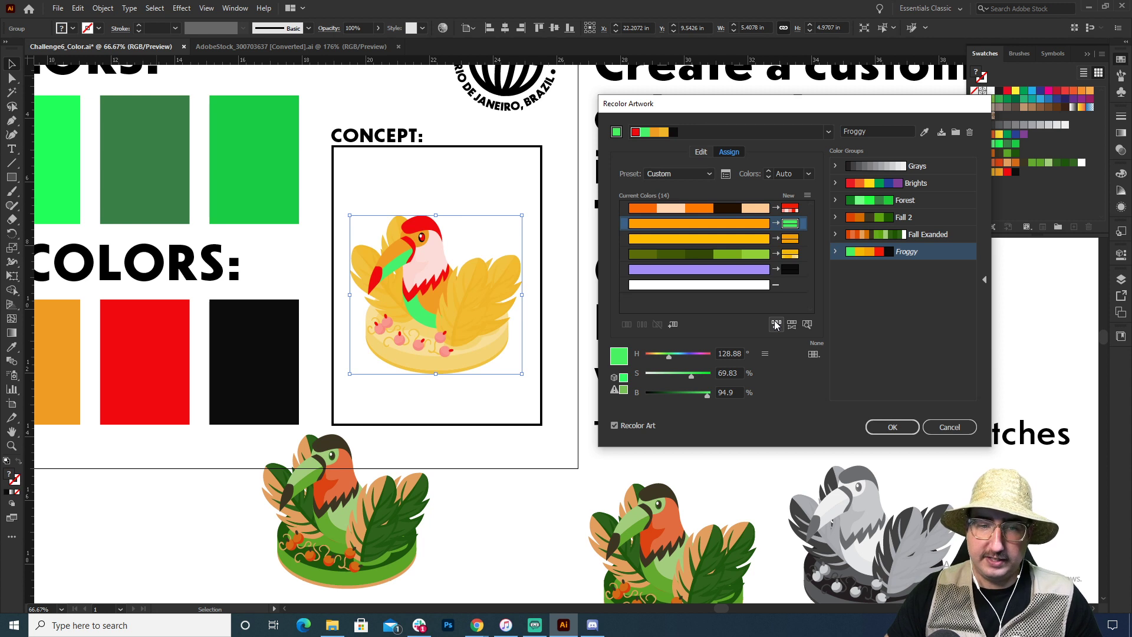
pyautogui.click(776, 325)
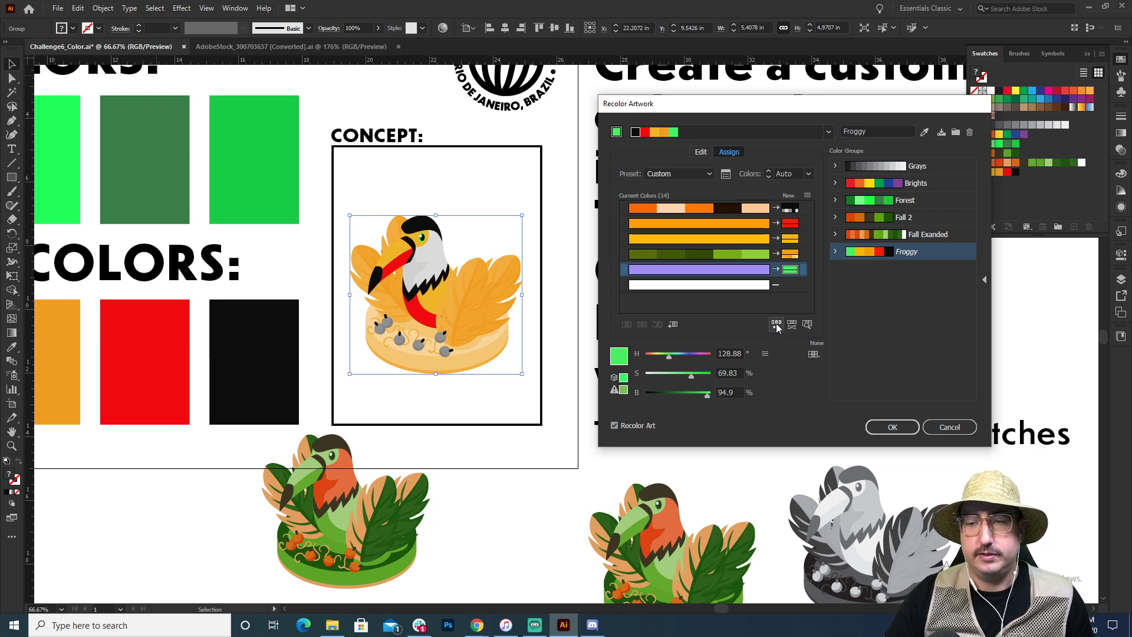
pyautogui.click(776, 324)
pyautogui.click(776, 325)
pyautogui.click(776, 325)
pyautogui.click(776, 325)
pyautogui.click(776, 325)
pyautogui.click(777, 324)
pyautogui.click(776, 324)
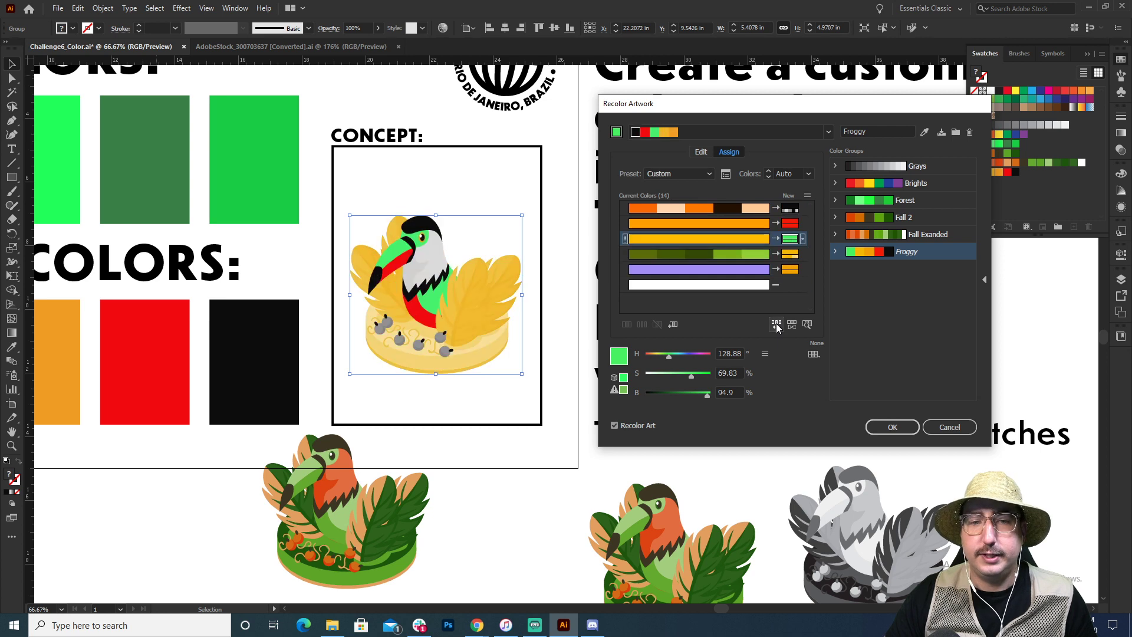
pyautogui.click(776, 324)
pyautogui.click(776, 325)
pyautogui.click(776, 324)
pyautogui.click(776, 325)
pyautogui.click(776, 325)
pyautogui.click(776, 324)
pyautogui.click(776, 324)
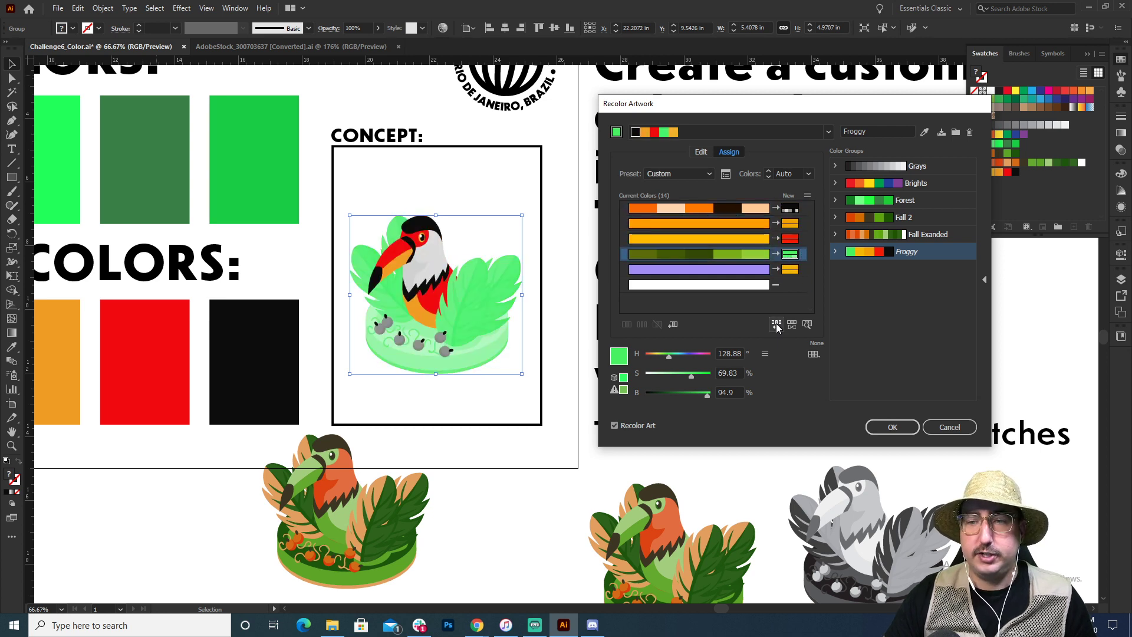
pyautogui.click(776, 324)
pyautogui.click(776, 324)
pyautogui.click(776, 325)
pyautogui.click(776, 324)
pyautogui.click(776, 324)
pyautogui.click(776, 325)
pyautogui.click(776, 324)
pyautogui.click(776, 324)
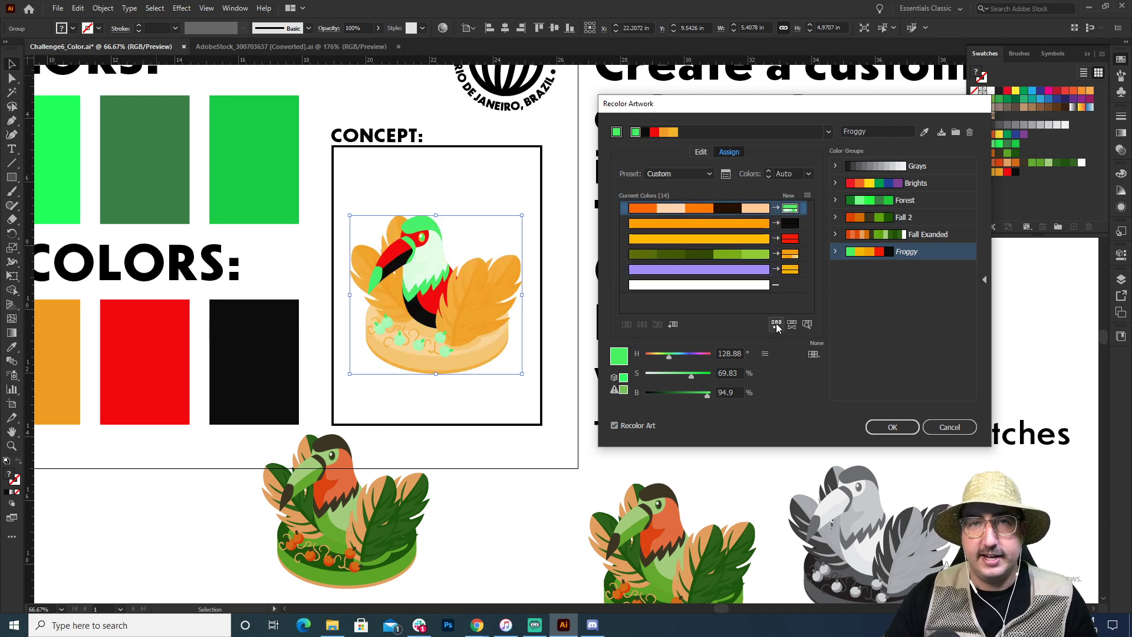
pyautogui.click(776, 325)
pyautogui.click(776, 324)
pyautogui.click(776, 325)
pyautogui.click(776, 324)
pyautogui.click(776, 324)
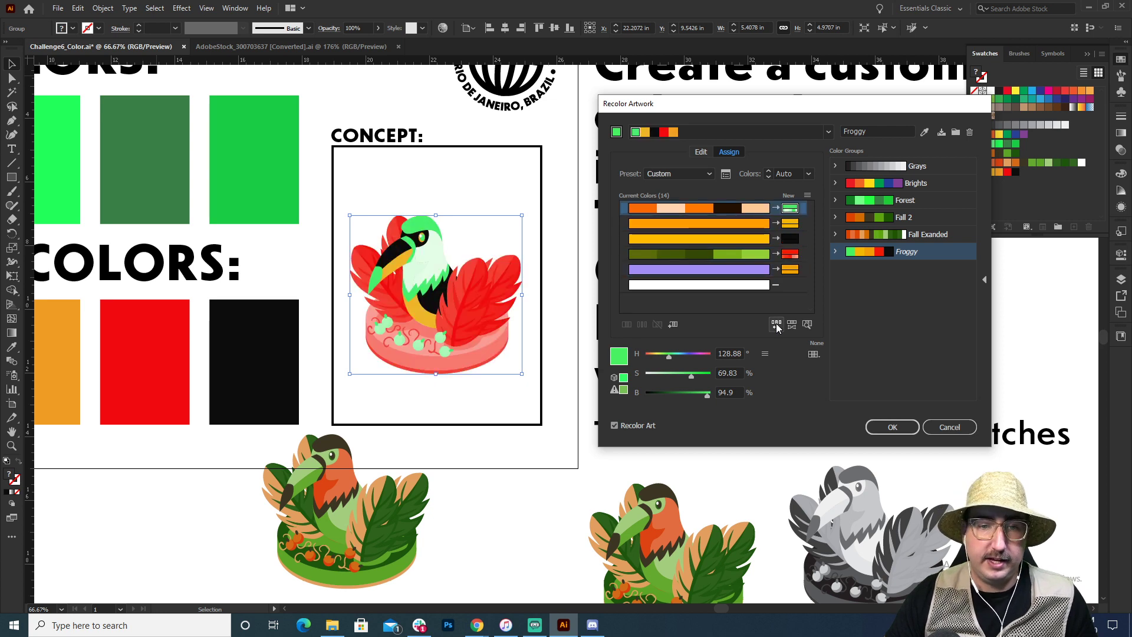
pyautogui.click(776, 324)
pyautogui.click(776, 324)
pyautogui.click(776, 325)
pyautogui.click(776, 324)
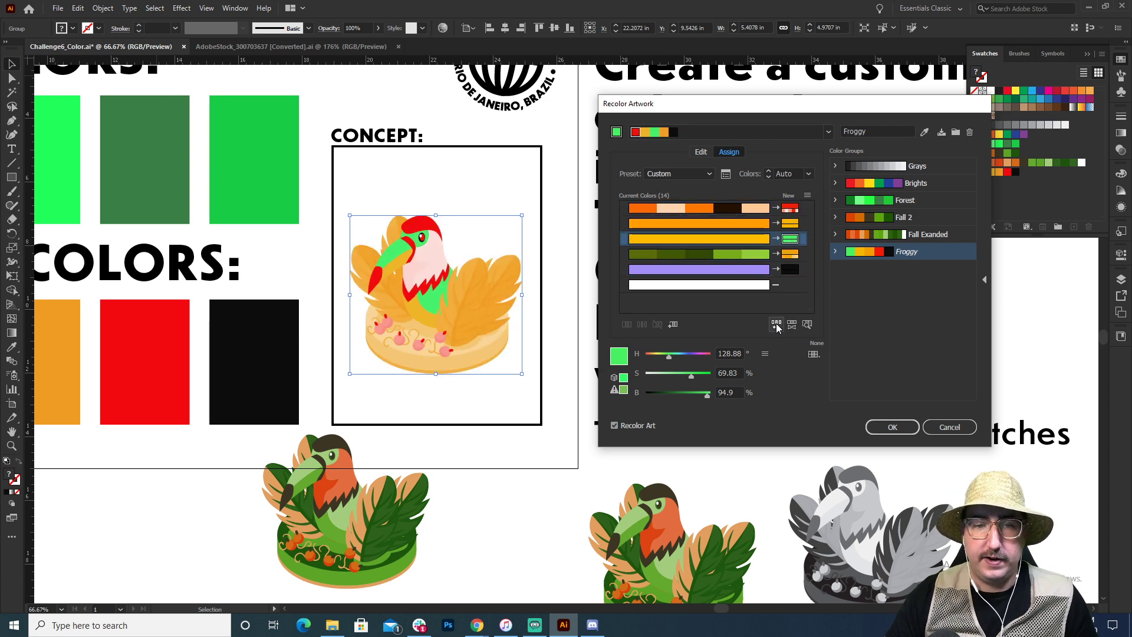
pyautogui.click(776, 324)
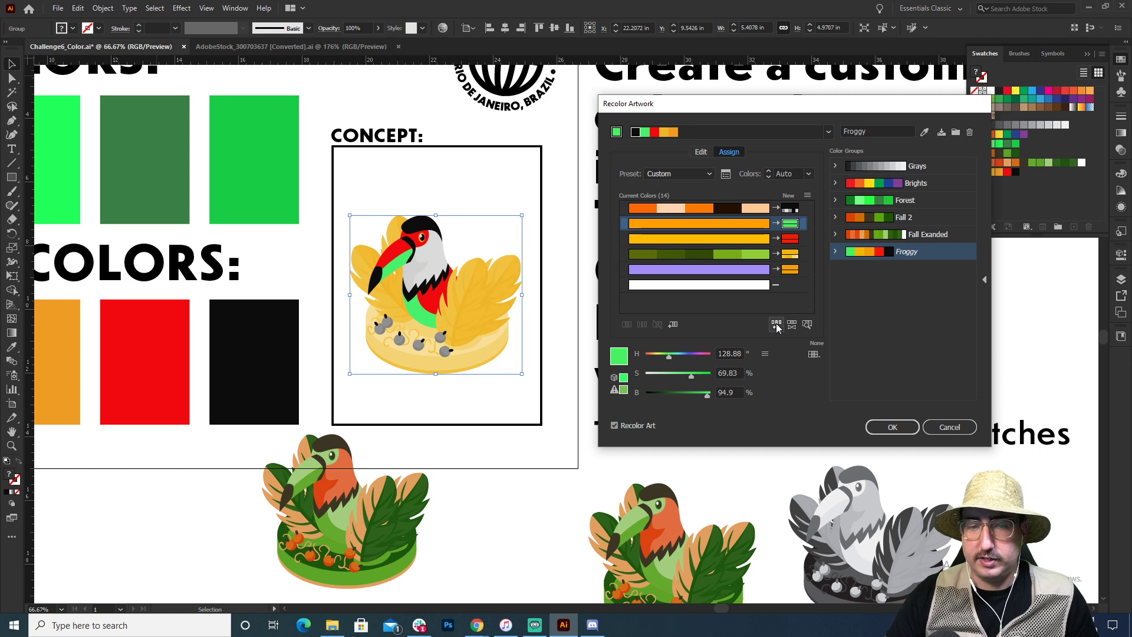
pyautogui.click(776, 325)
pyautogui.click(776, 325)
pyautogui.click(776, 325)
pyautogui.click(776, 325)
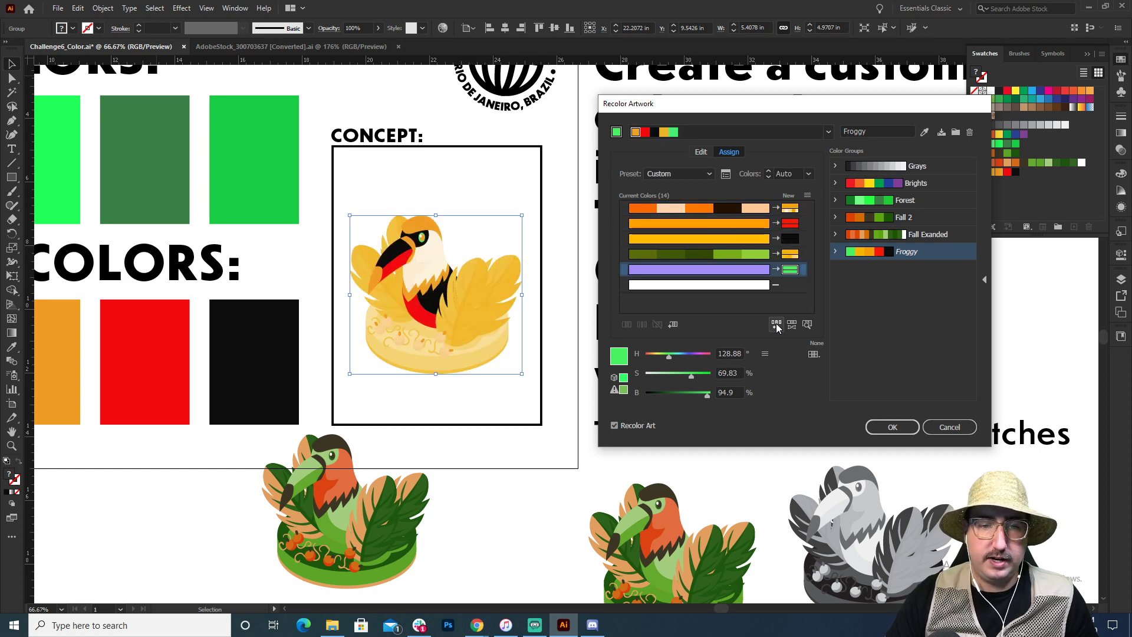
pyautogui.click(776, 325)
pyautogui.click(776, 325)
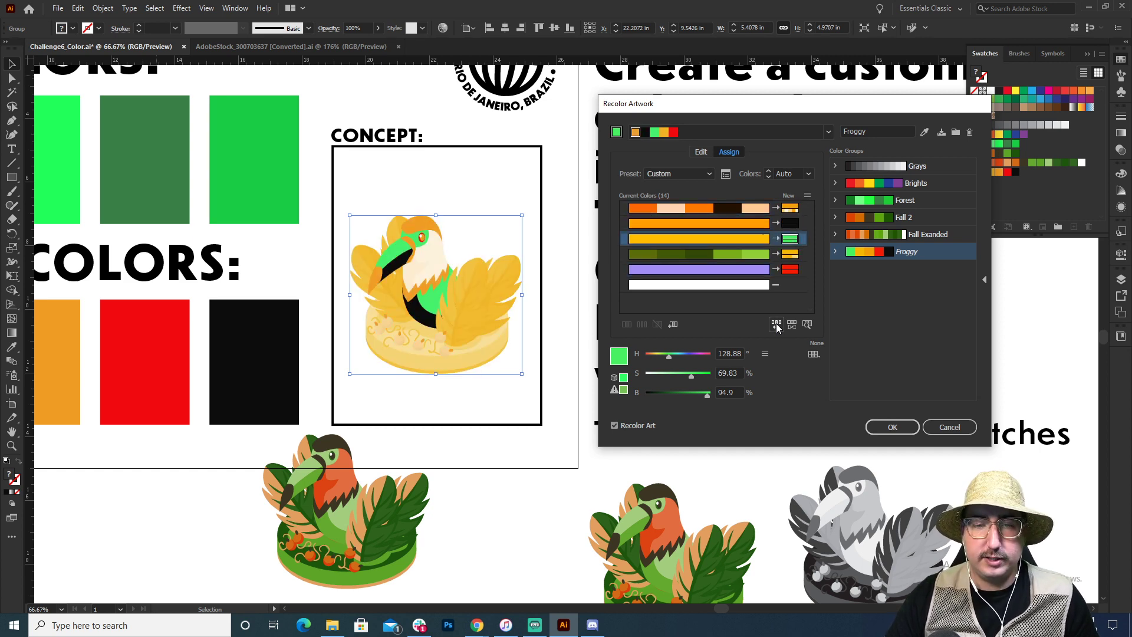
pyautogui.click(776, 325)
pyautogui.click(776, 325)
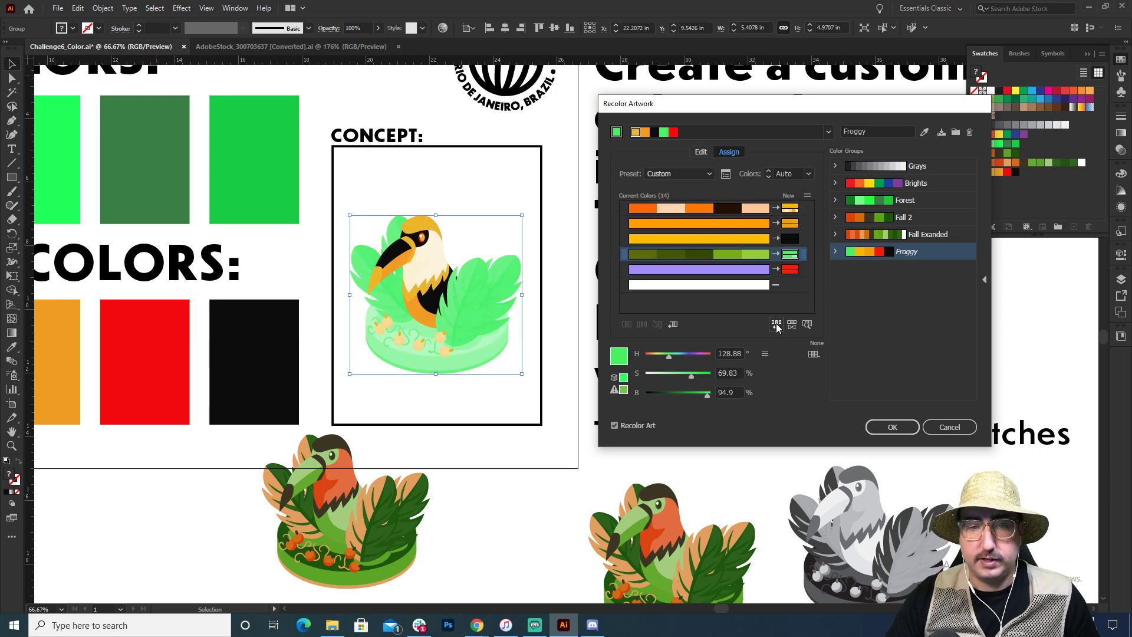
pyautogui.click(776, 325)
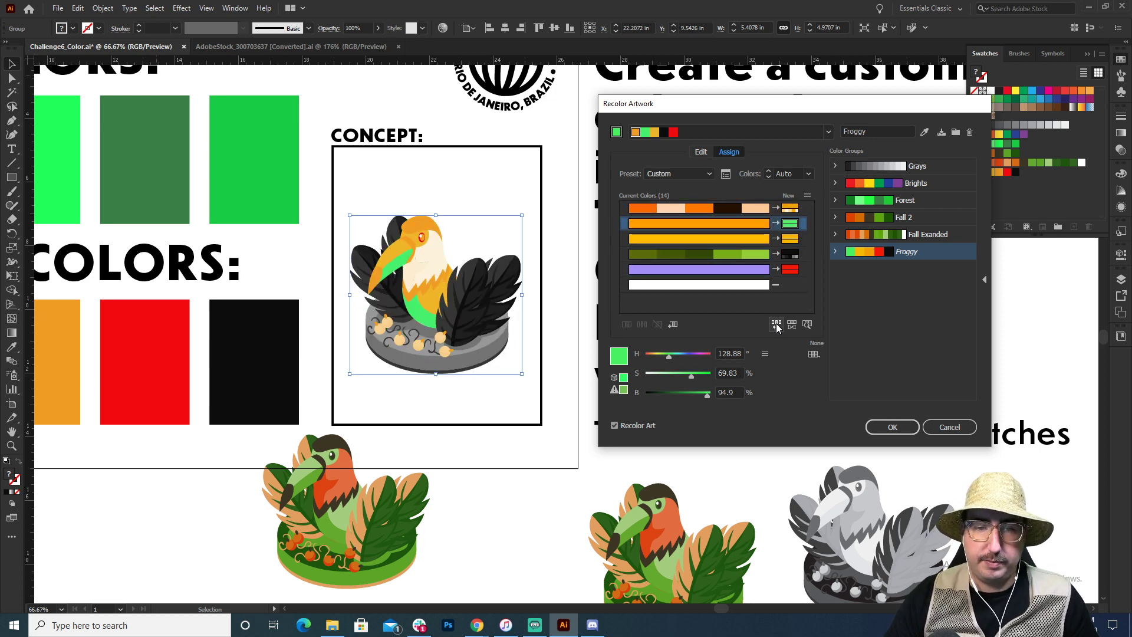
pyautogui.click(776, 325)
pyautogui.click(776, 325)
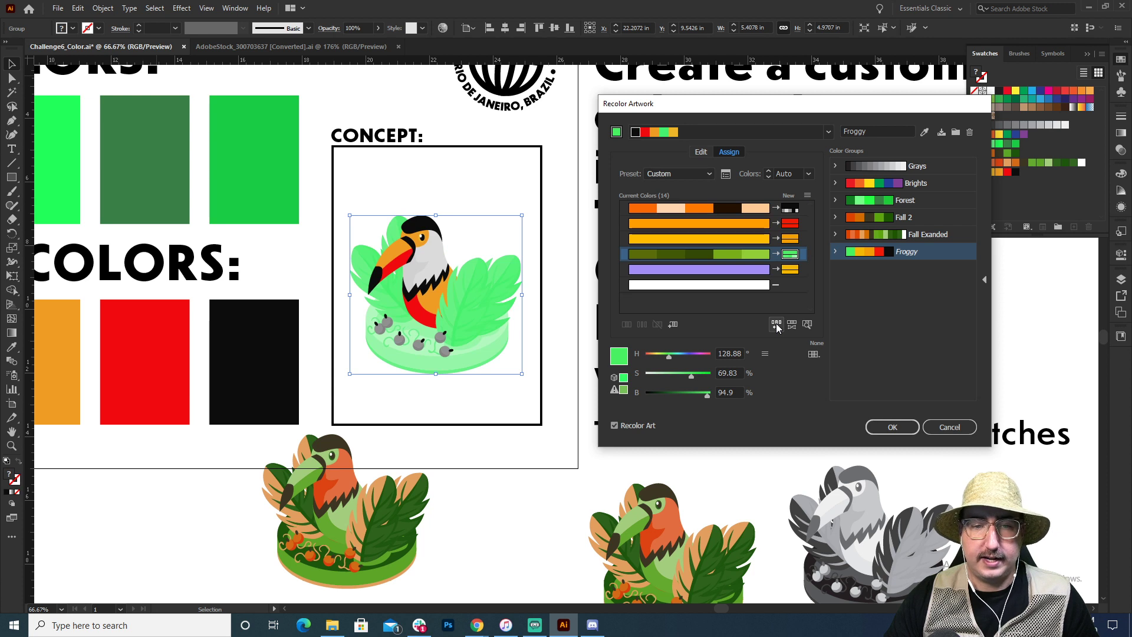
pyautogui.click(776, 326)
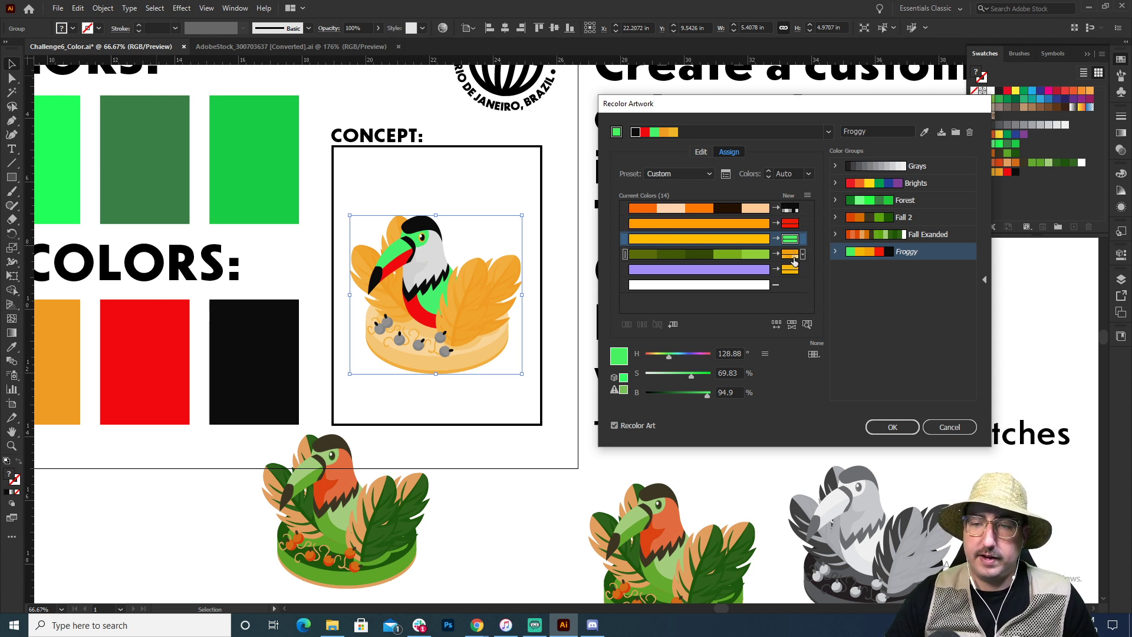
pyautogui.click(878, 424)
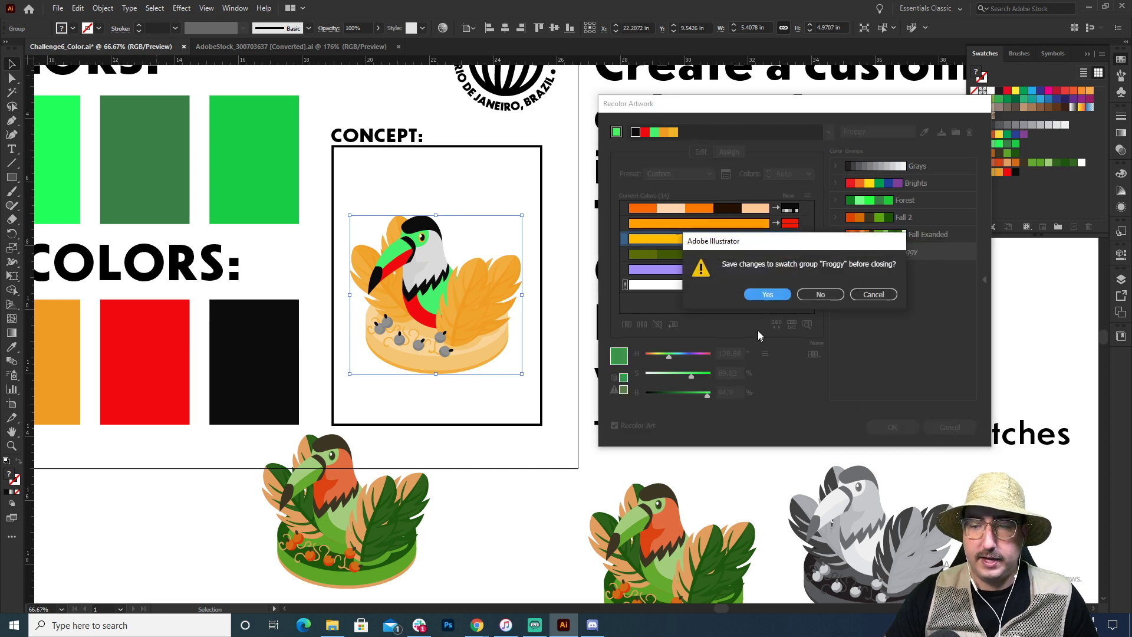
pyautogui.click(767, 295)
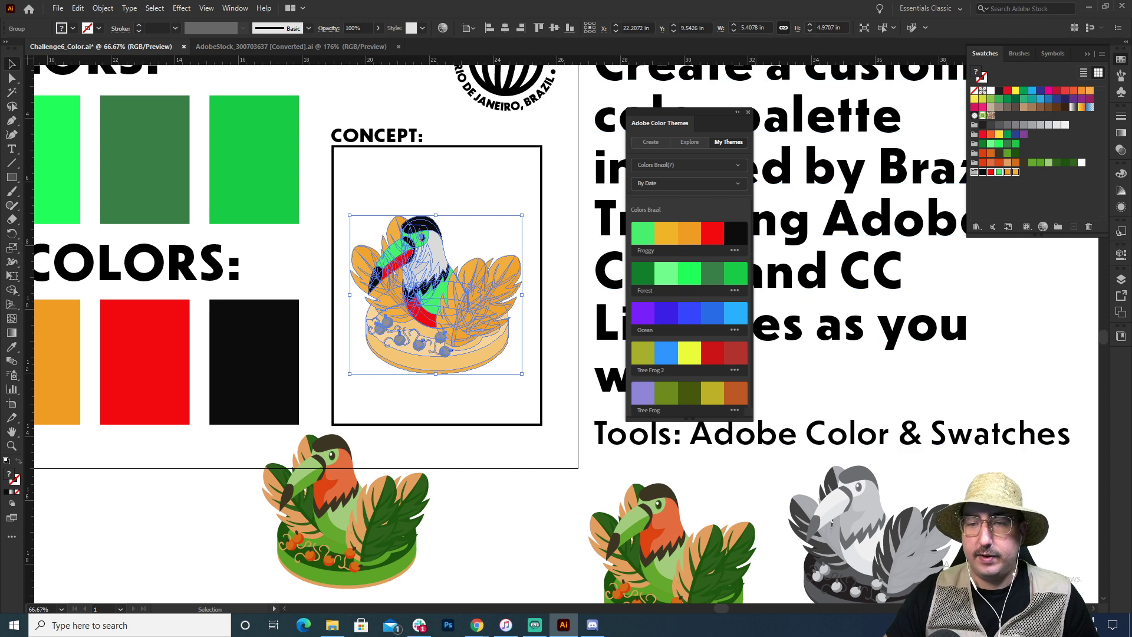
# - Try to create a color group named Expanded Froggy from the selected swatches, and deselect the toucan
pyautogui.click(1058, 227)
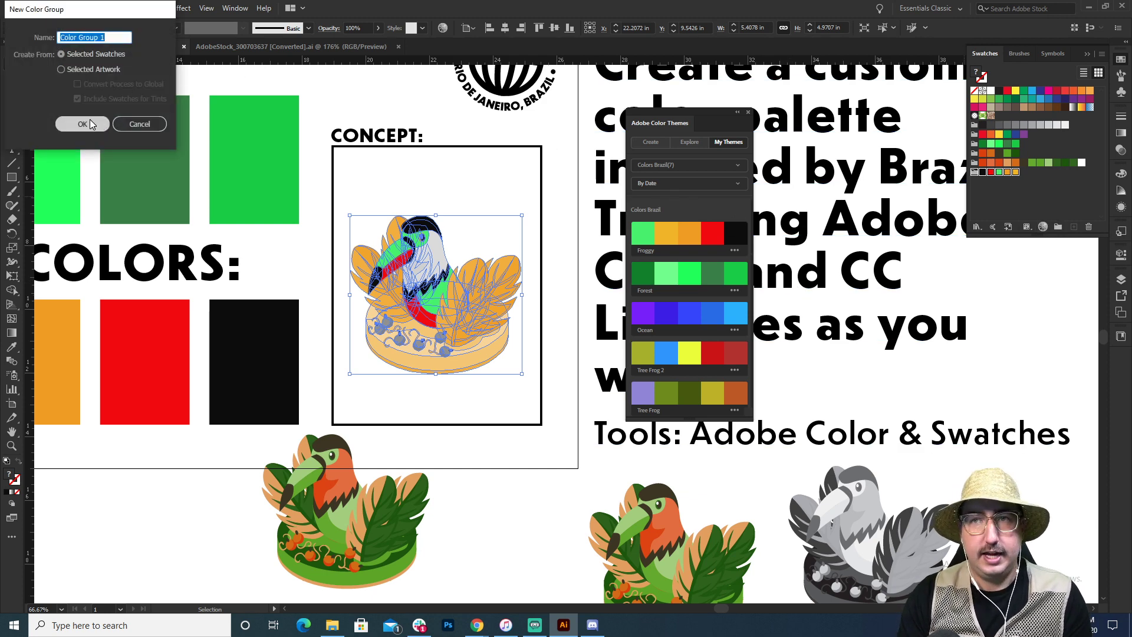
pyautogui.write('Expanded Froggy')
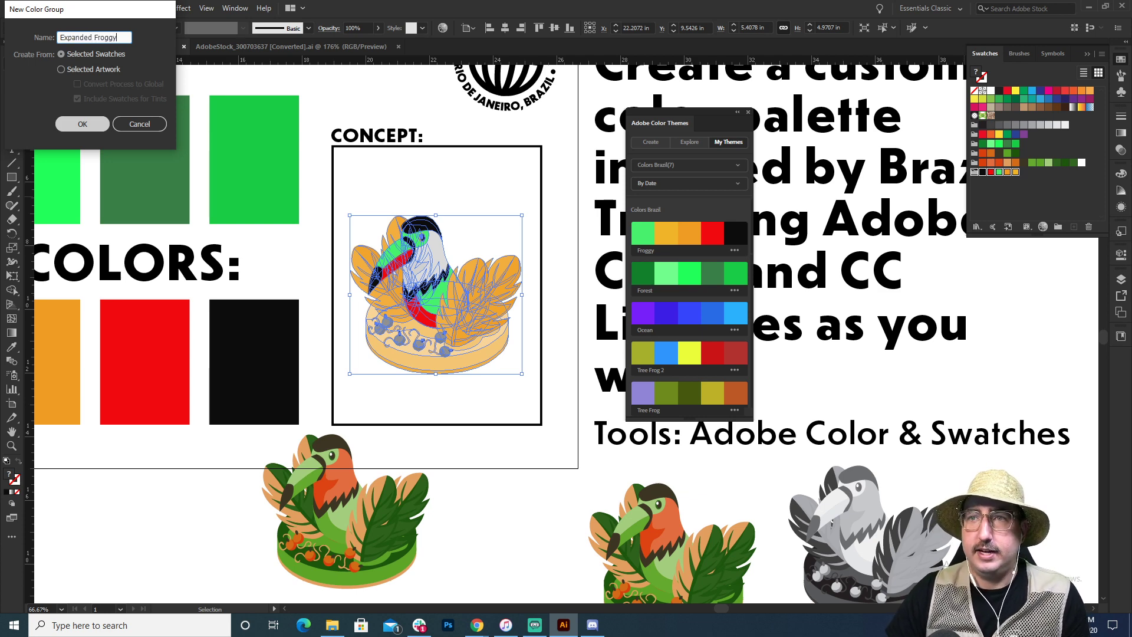
pyautogui.click(89, 125)
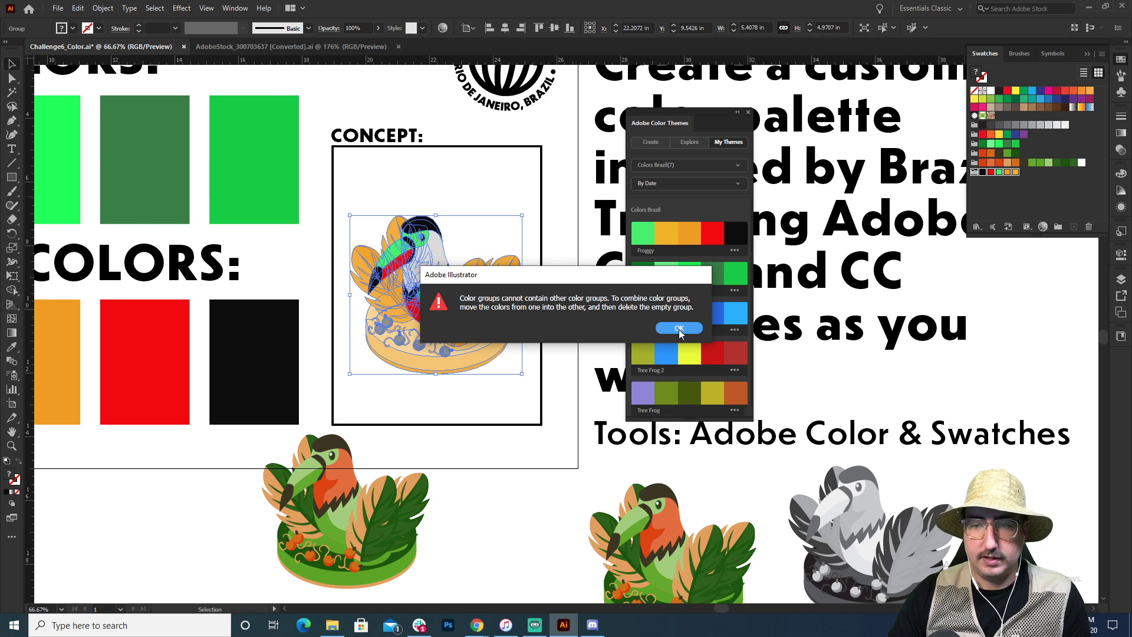
pyautogui.click(680, 328)
pyautogui.click(519, 183)
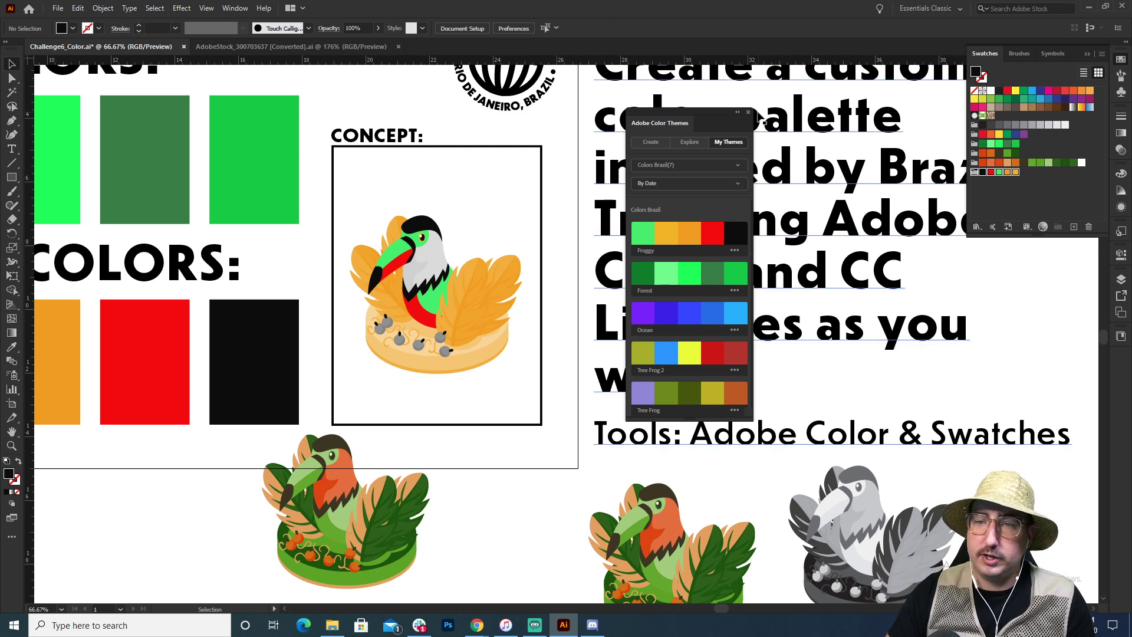
# - Show the whole challenge layout with the Adobe Color Themes panel moved clear of the challenge text and nothing selected
pyautogui.click(501, 269)
pyautogui.press('z')
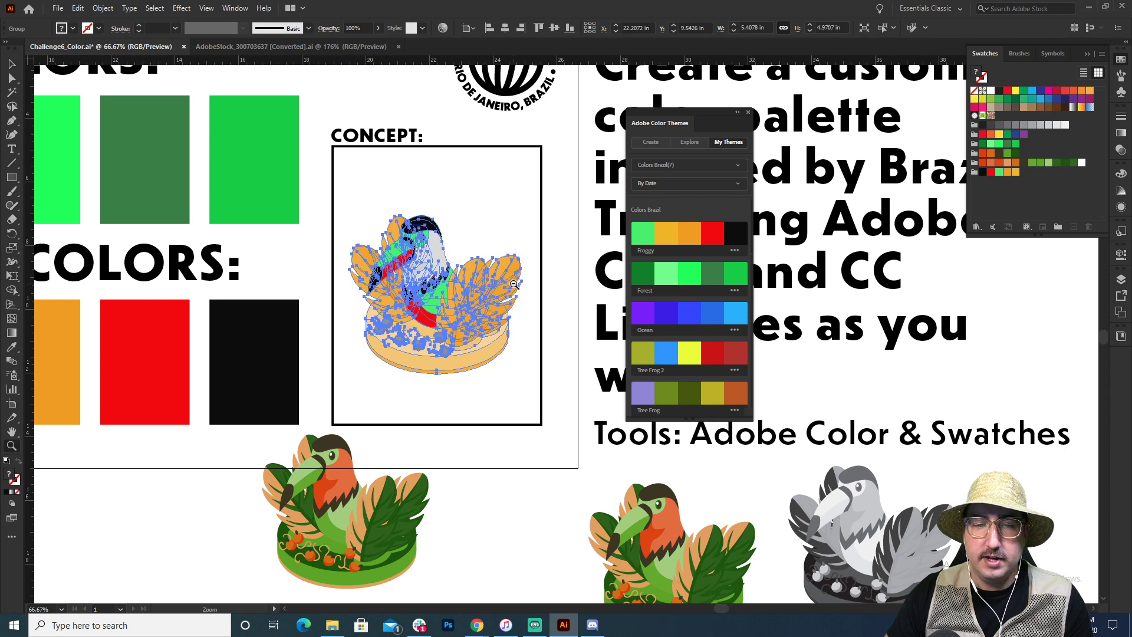
pyautogui.keyDown('alt'); pyautogui.click(518, 300); pyautogui.keyUp('alt')
pyautogui.keyDown('alt'); pyautogui.click(517, 302); pyautogui.keyUp('alt')
pyautogui.moveTo(660, 128); pyautogui.dragTo(978, 254)
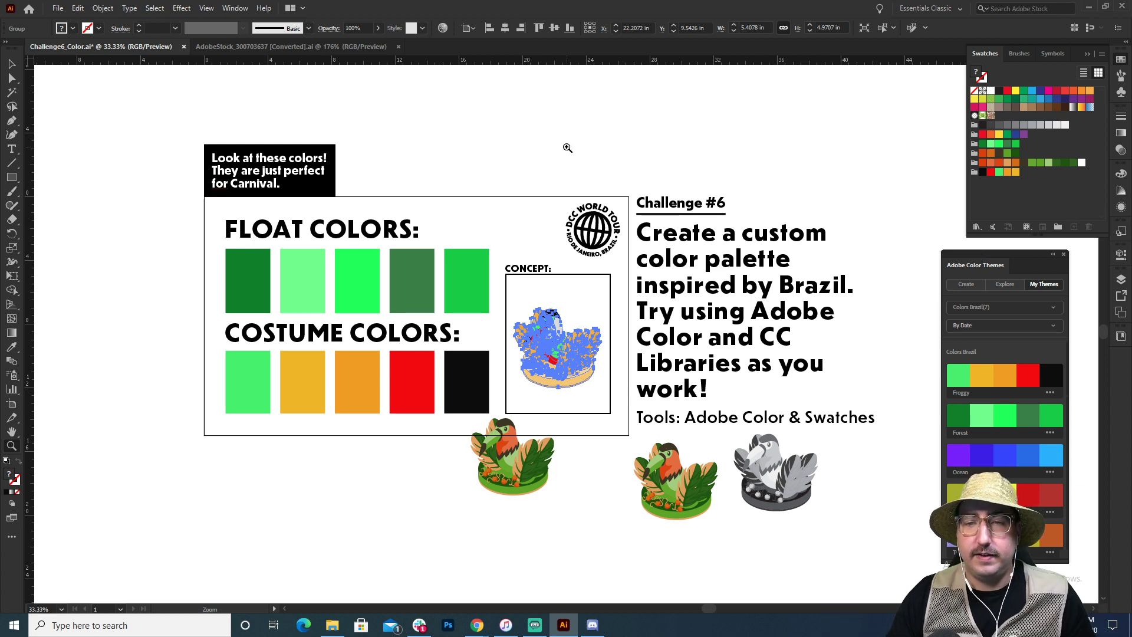
pyautogui.click(12, 63)
pyautogui.click(131, 83)
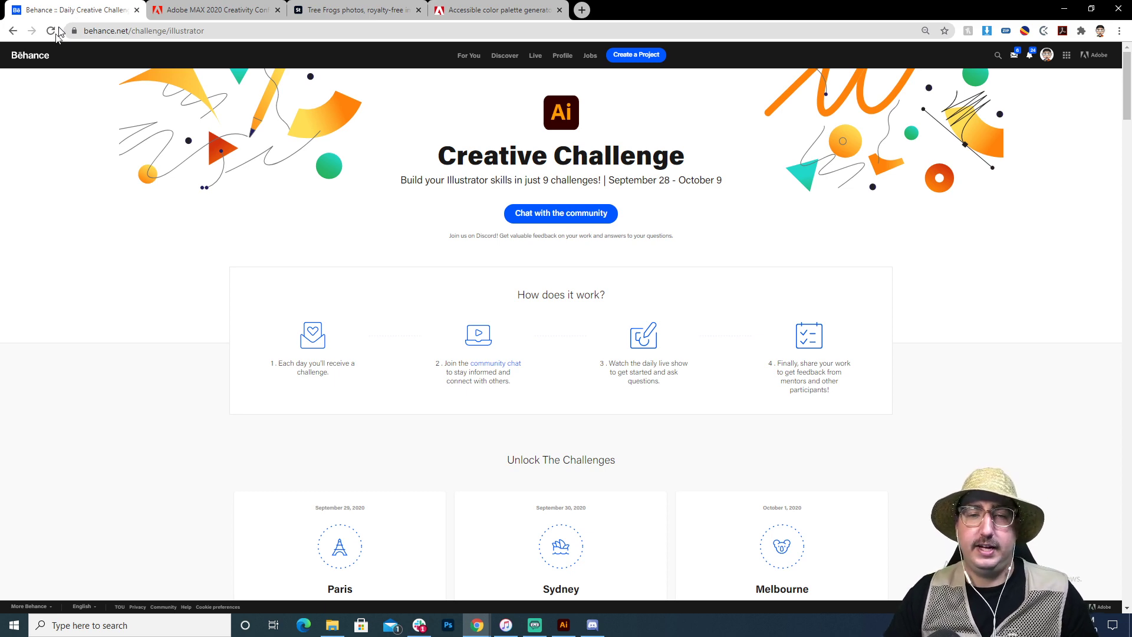
# - Review the daily challenge cards, including Brazil, on the Behance Illustrator Creative Challenge page
pyautogui.scroll(-8, 57, 145)
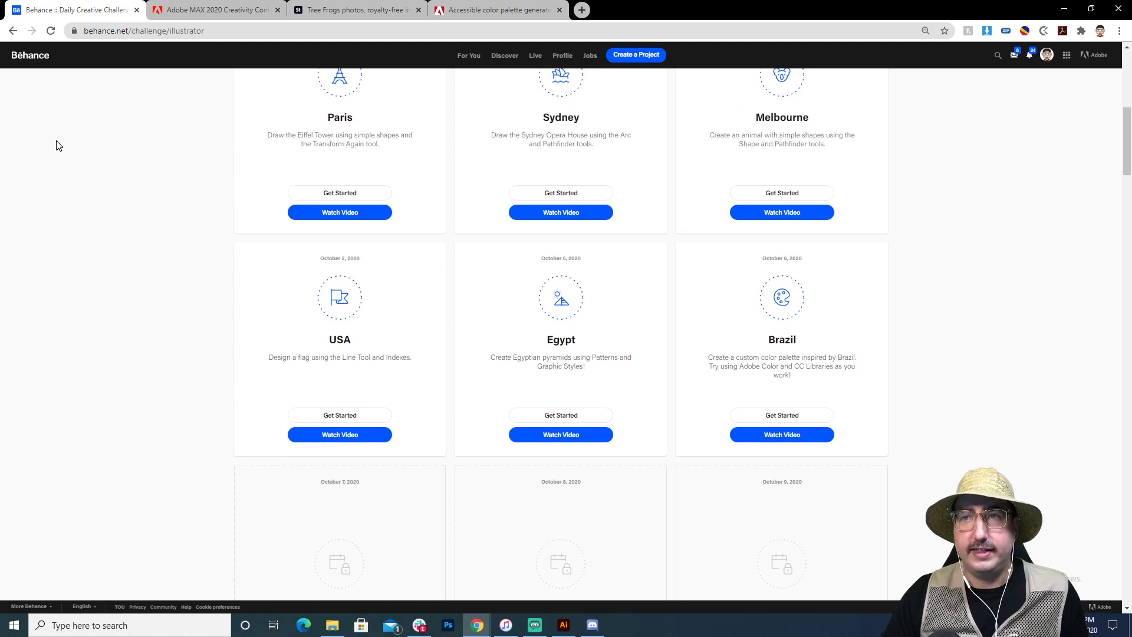
pyautogui.scroll(-2, 58, 145)
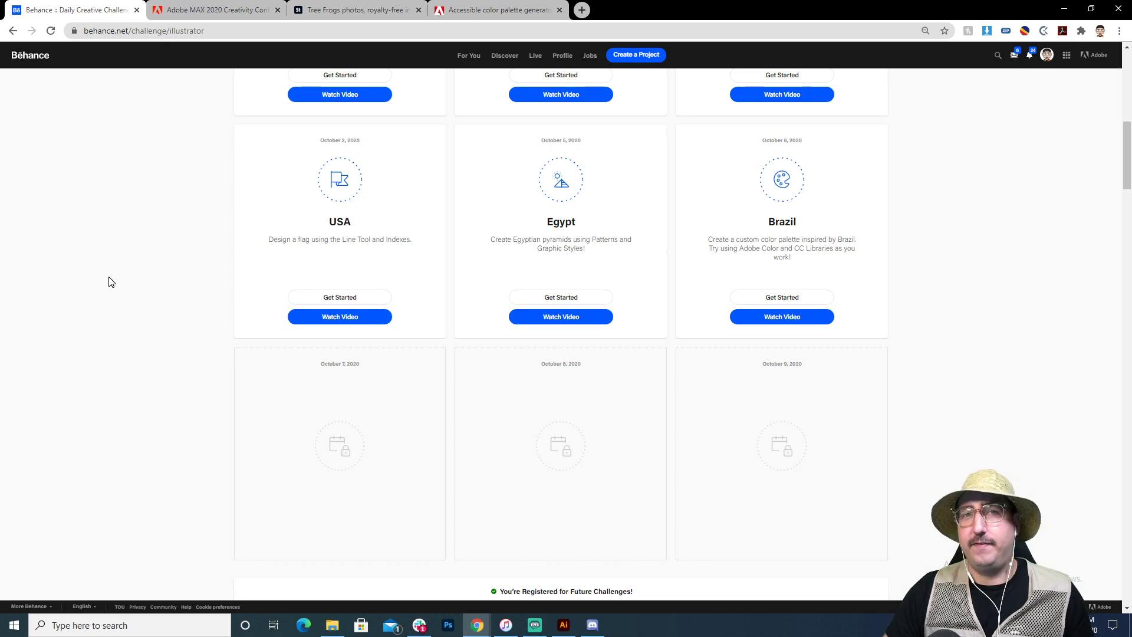
pyautogui.scroll(8, 109, 282)
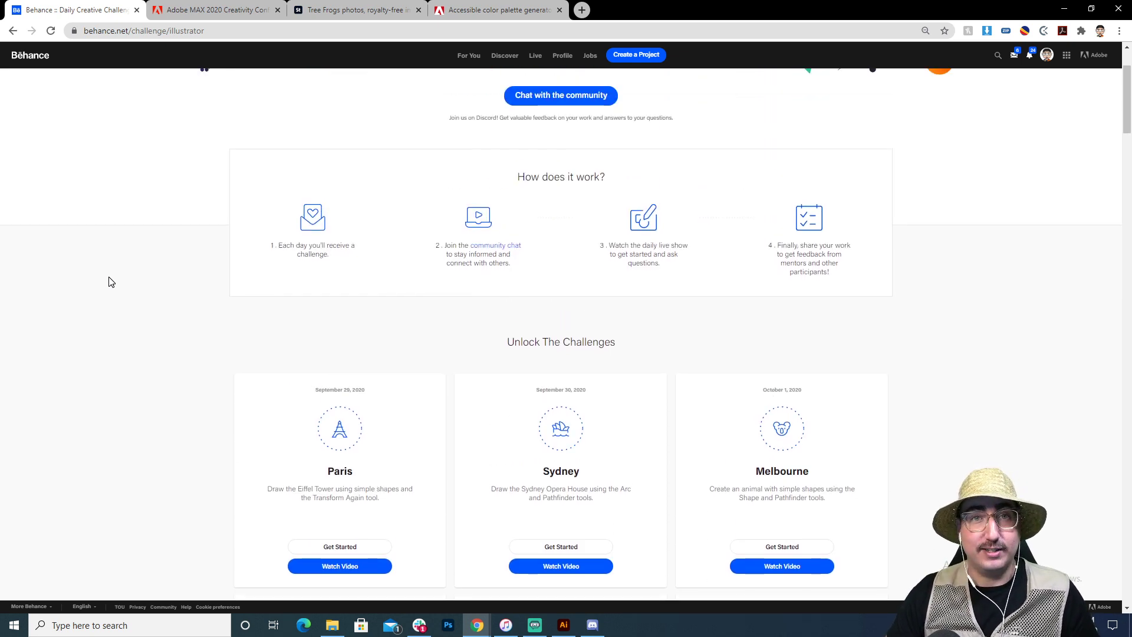
pyautogui.scroll(2, 108, 282)
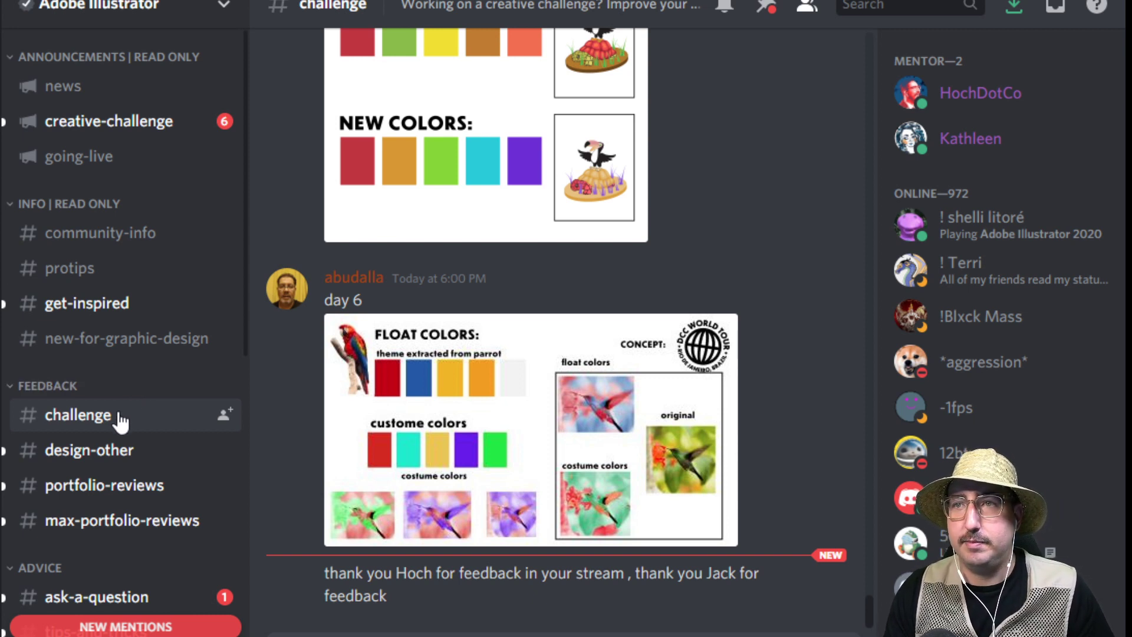
# - Browse the submissions and mentor feedback in the challenge channel of the Adobe Illustrator Discord server
pyautogui.scroll(15, 525, 453)
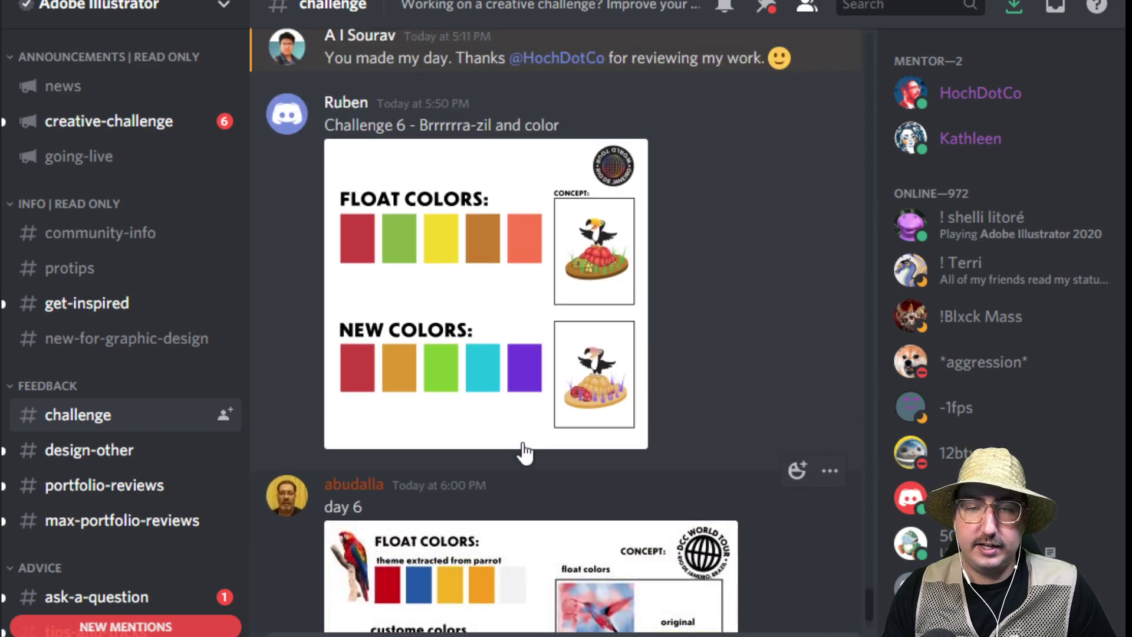
pyautogui.scroll(7, 524, 453)
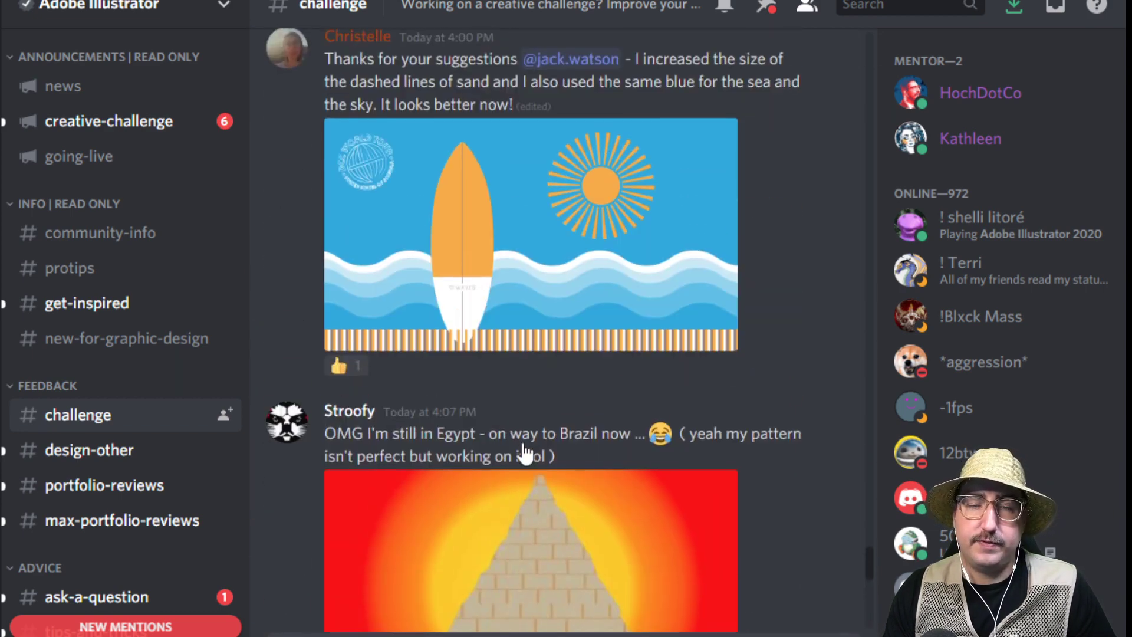
pyautogui.scroll(-12, 525, 453)
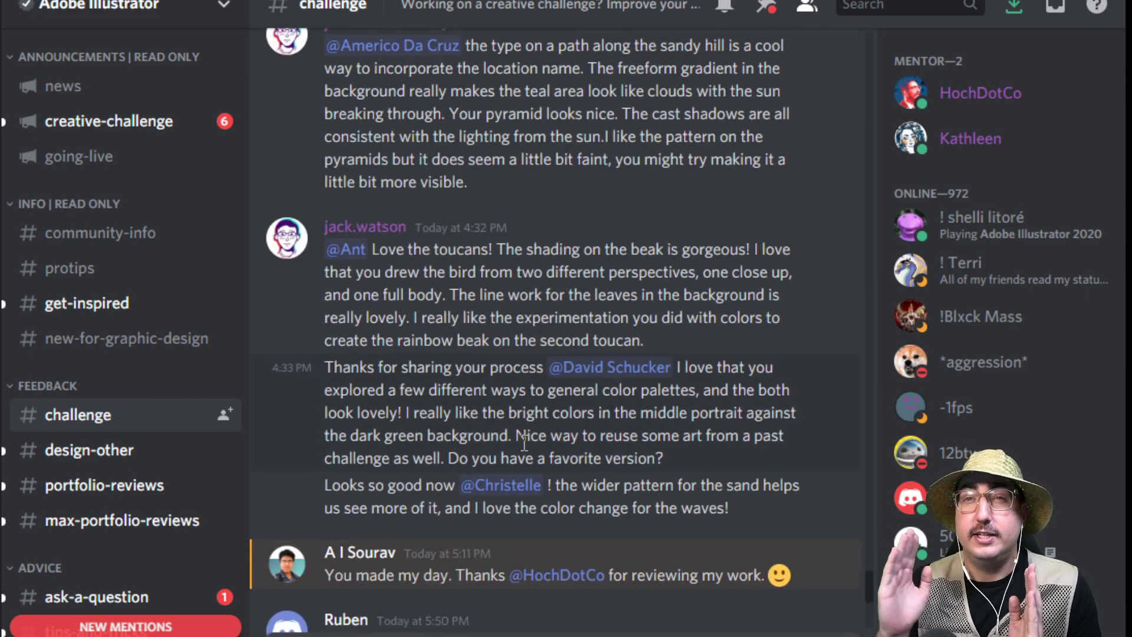